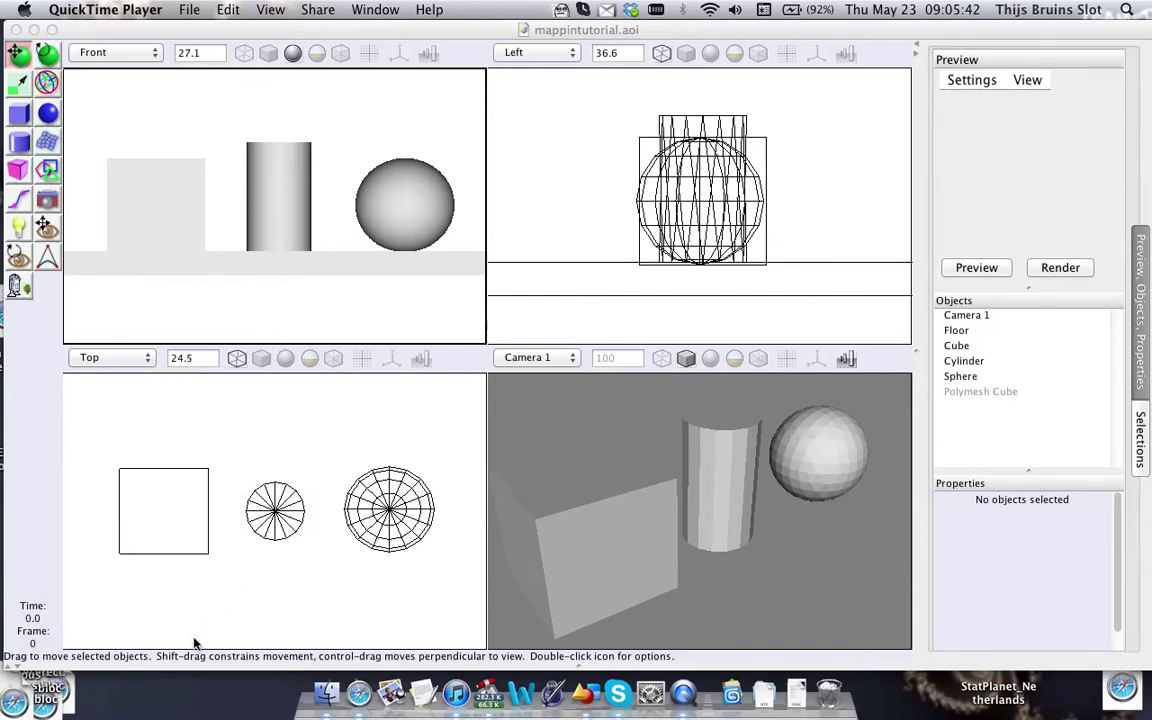
# Bring the mappintutorial scene window to the front and pull down its Scene menu.
pyautogui.click(416, 25)
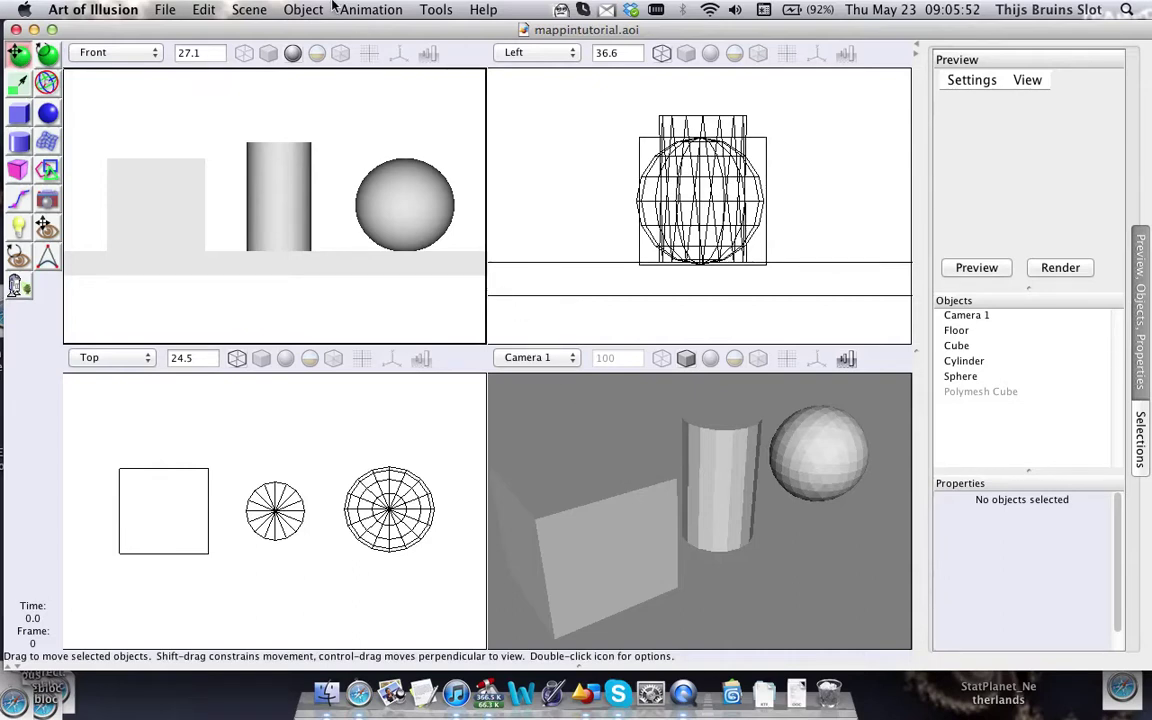
pyautogui.click(237, 7)
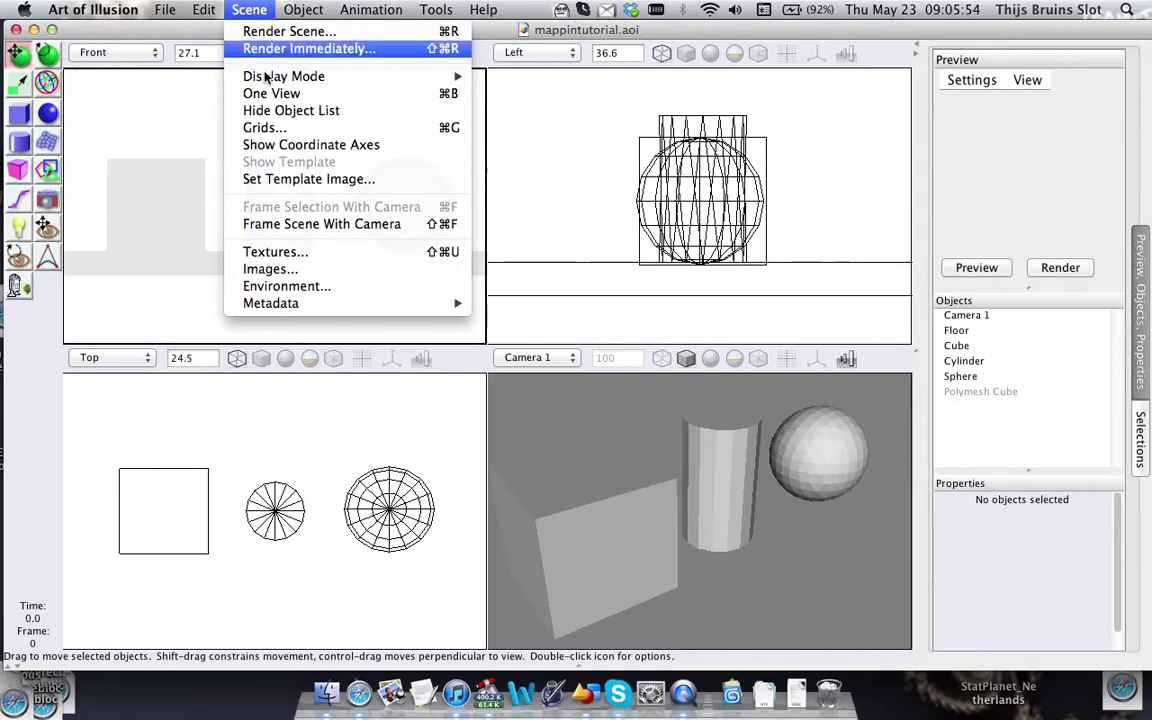
# Open the scene's Textures list and view the Brick 2D texture's graph without changing it.
pyautogui.click(298, 254)
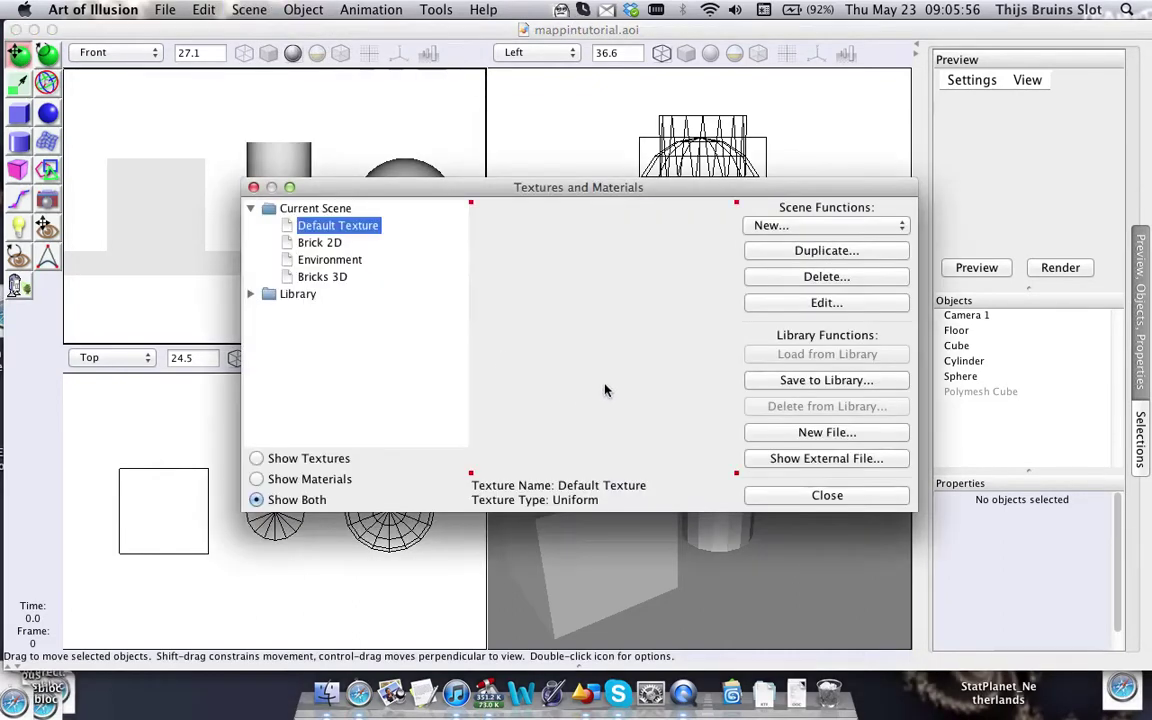
pyautogui.click(328, 243)
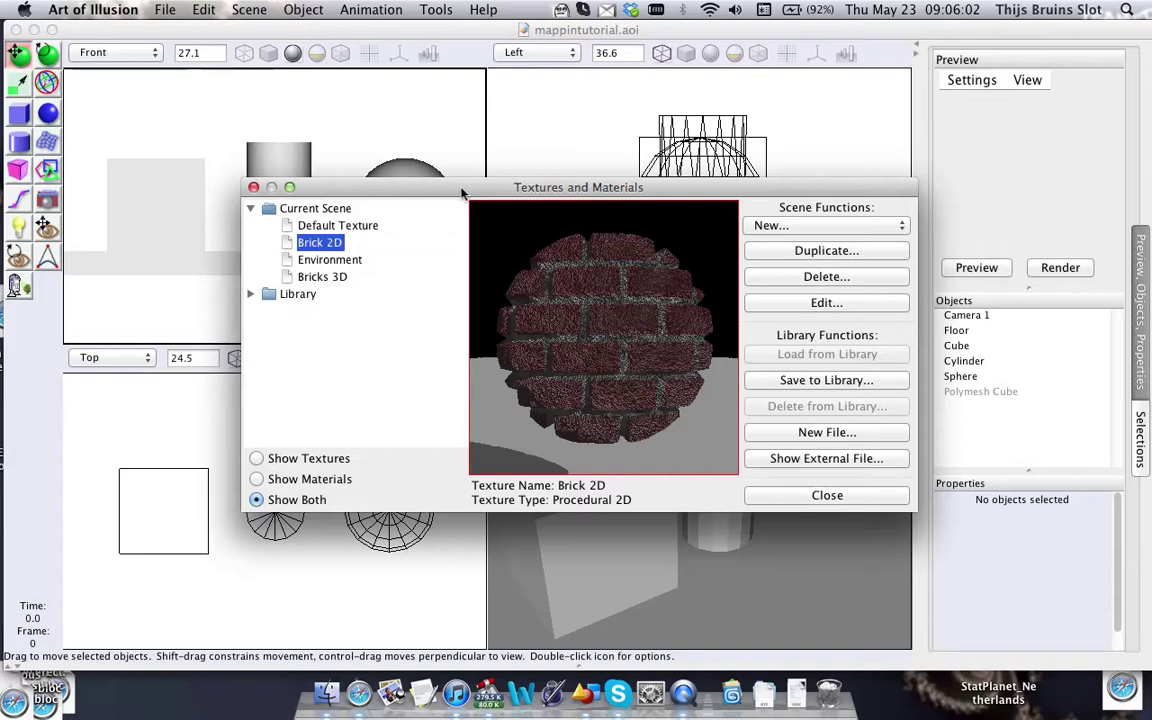
pyautogui.doubleClick(320, 243)
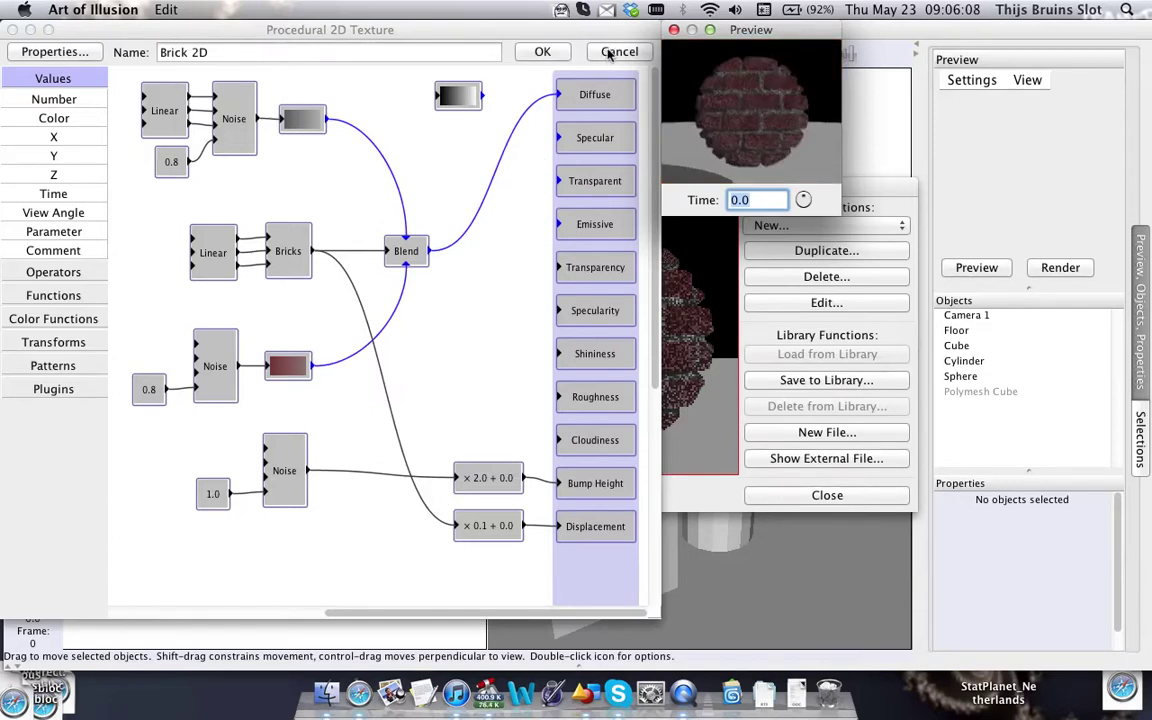
pyautogui.click(553, 52)
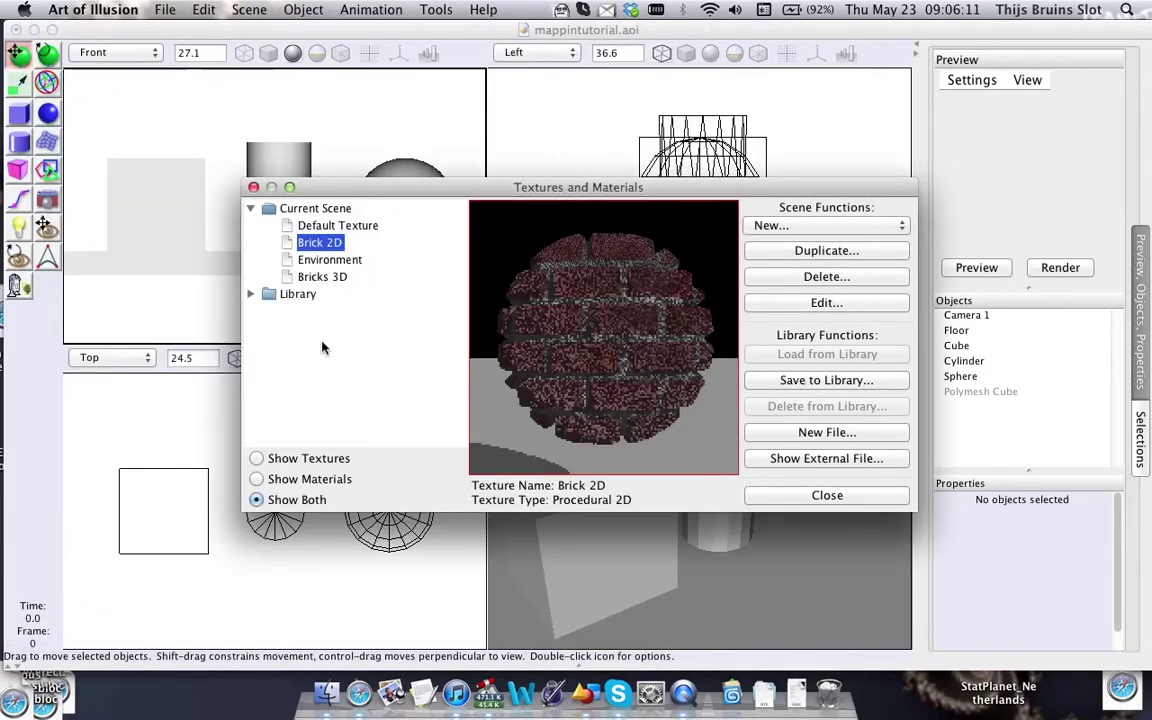
# Select Bricks 3D and check the available new texture types without creating one.
pyautogui.click(322, 277)
pyautogui.click(836, 228)
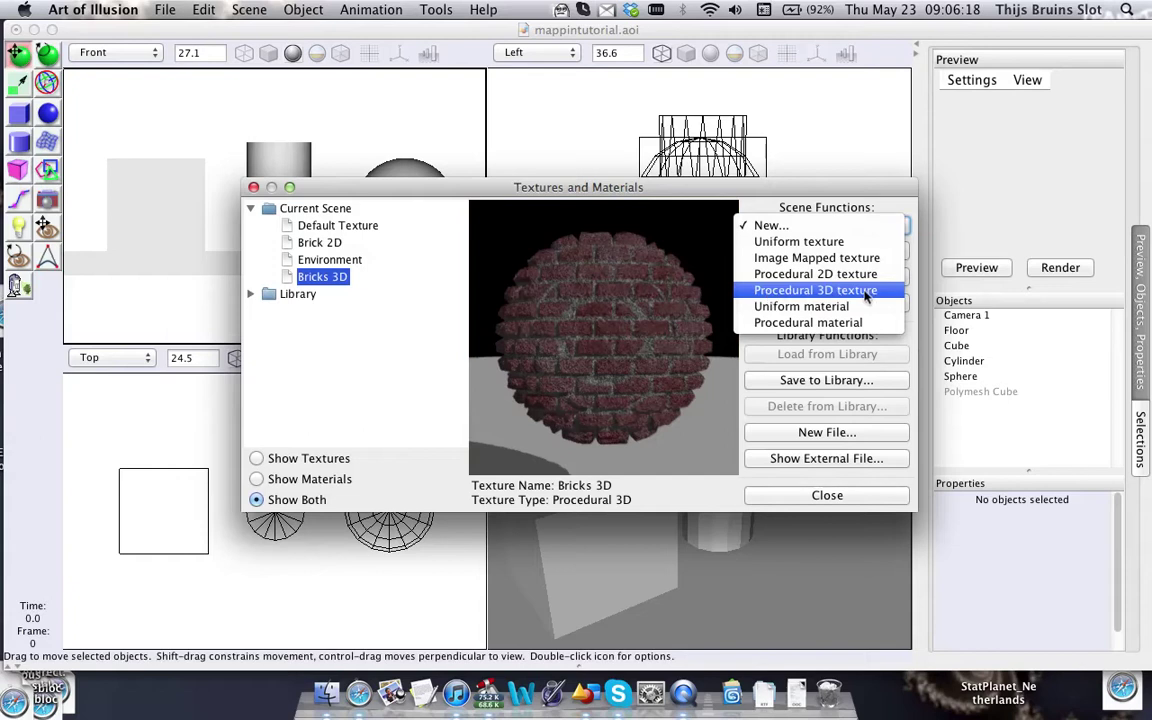
pyautogui.click(338, 298)
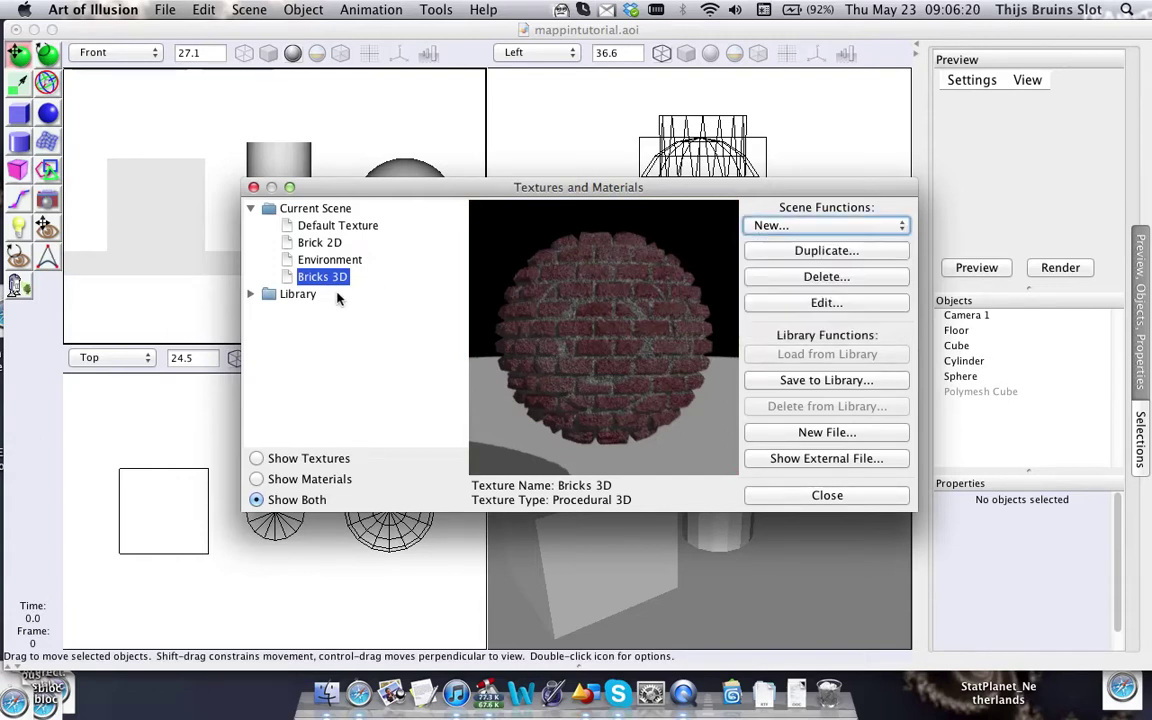
# Open the Bricks 3D texture's node graph and enlarge its preview.
pyautogui.doubleClick(322, 277)
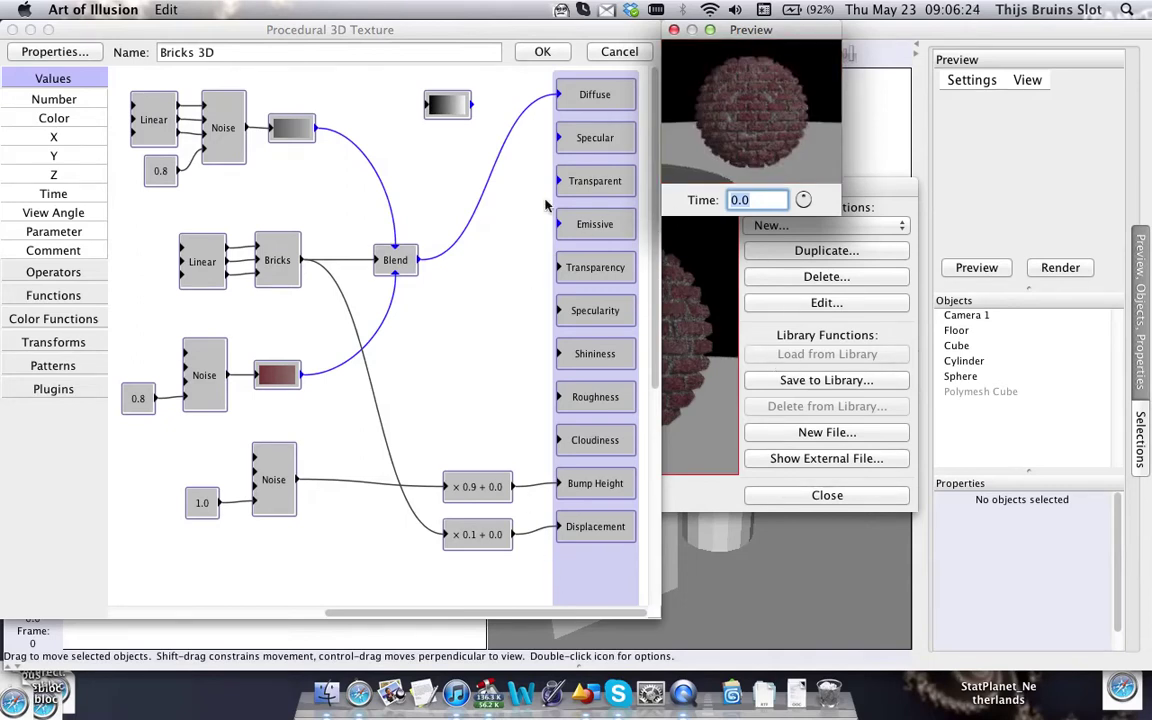
pyautogui.click(447, 385)
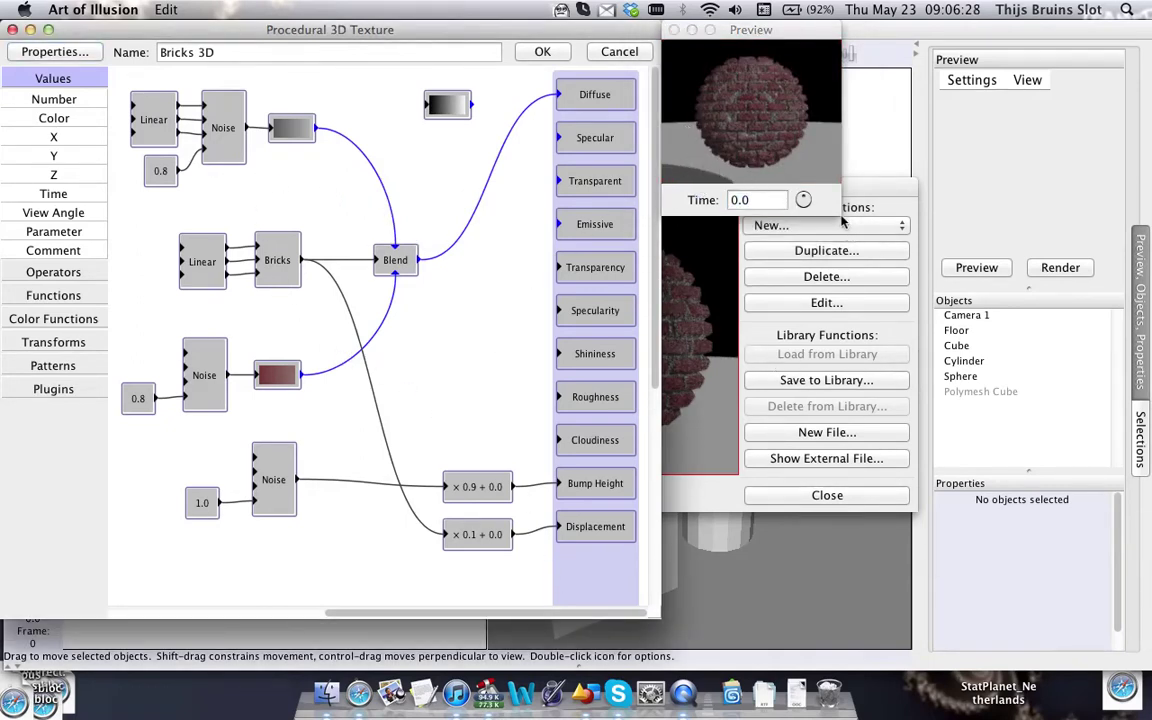
pyautogui.moveTo(841, 216); pyautogui.dragTo(1143, 517)
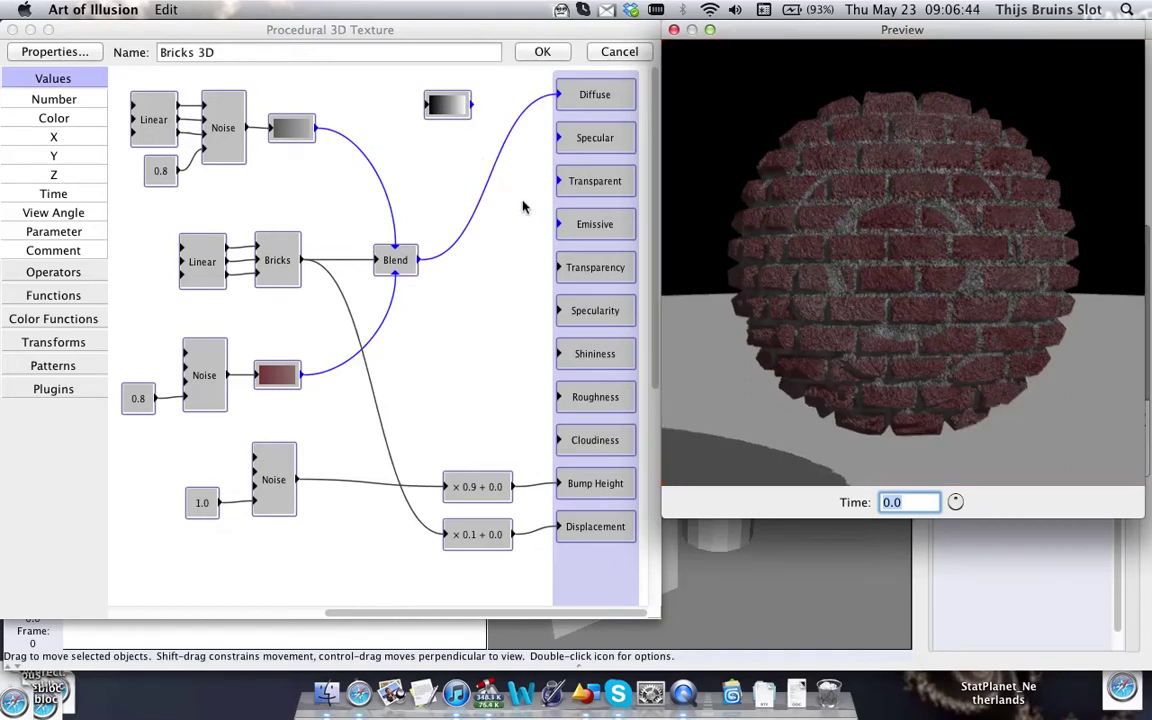
# Change the texture preview shape to Cube.
pyautogui.doubleClick(827, 241)
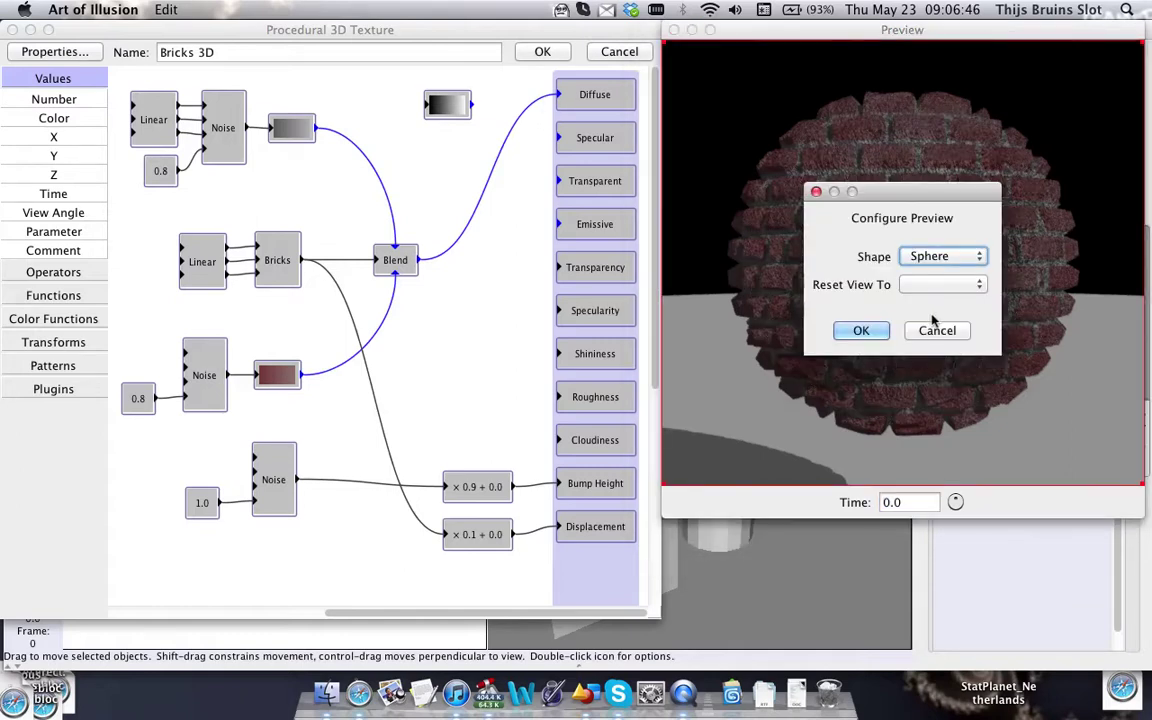
pyautogui.click(960, 257)
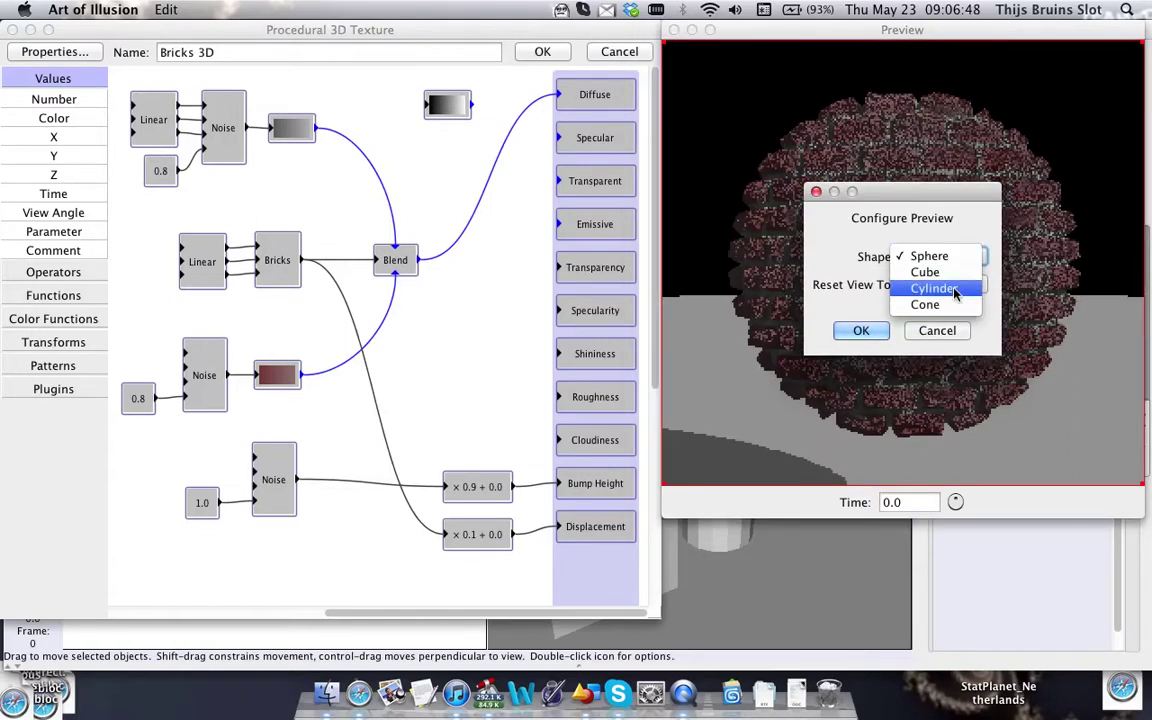
pyautogui.click(943, 276)
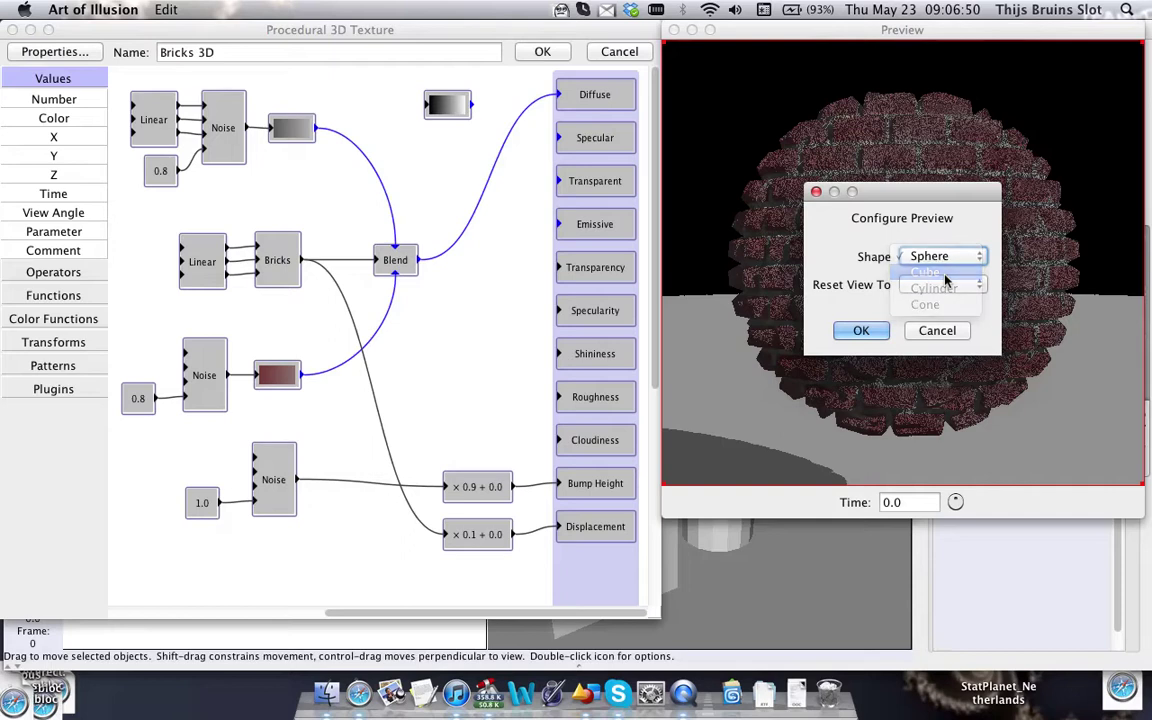
pyautogui.click(861, 330)
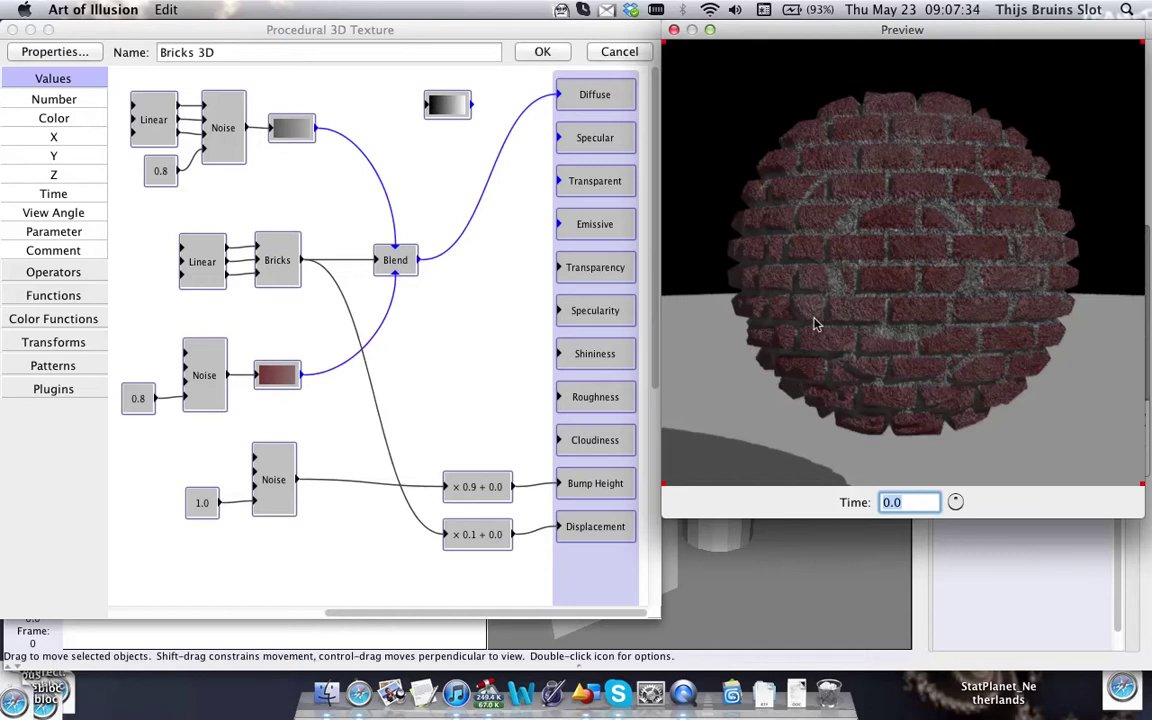
pyautogui.moveTo(818, 325); pyautogui.dragTo(903, 346)
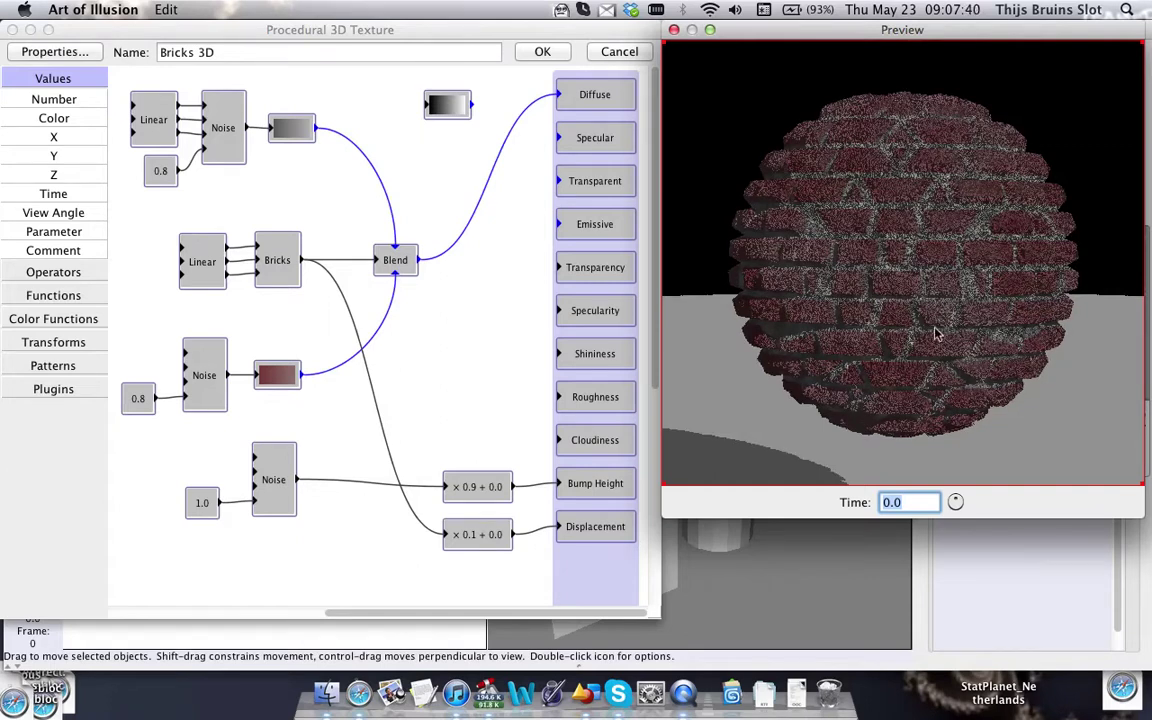
pyautogui.moveTo(935, 328); pyautogui.dragTo(894, 305)
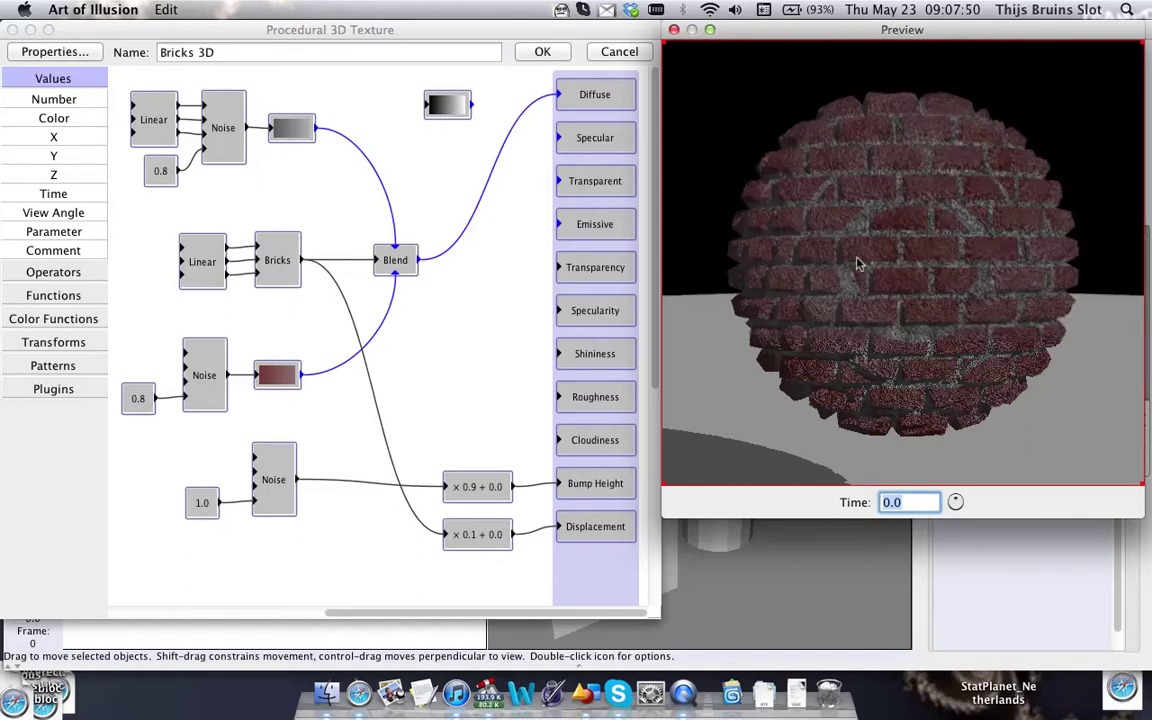
pyautogui.moveTo(892, 288); pyautogui.dragTo(918, 225)
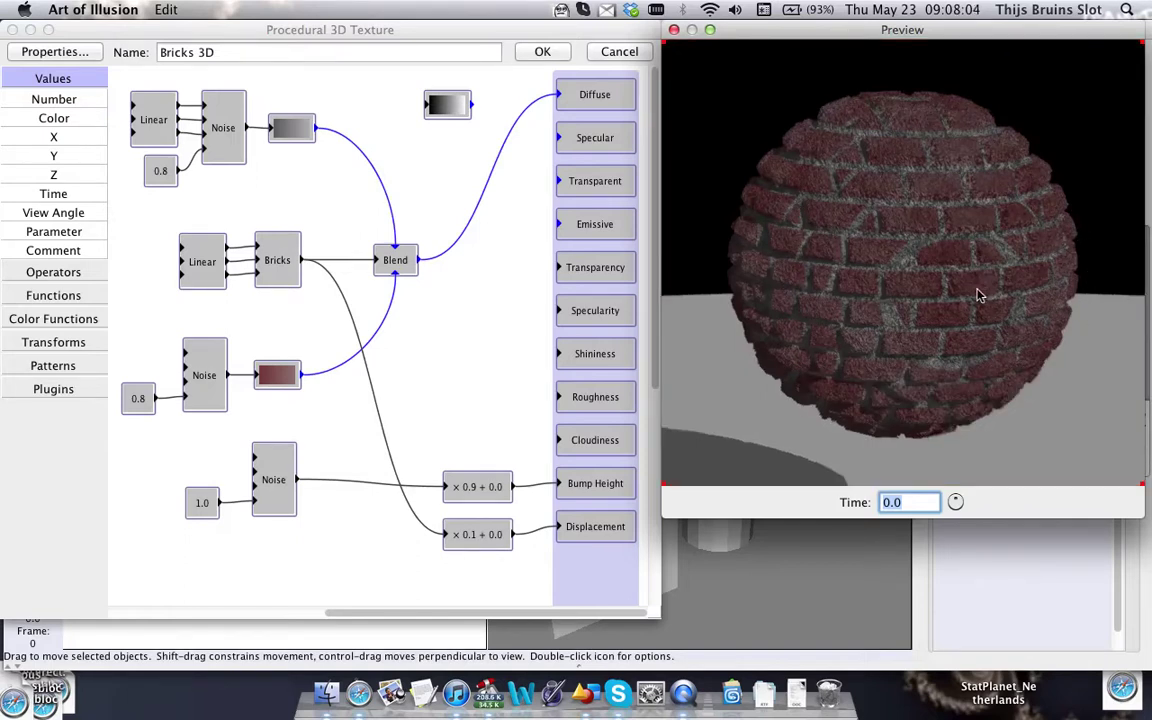
pyautogui.moveTo(836, 250); pyautogui.dragTo(889, 252)
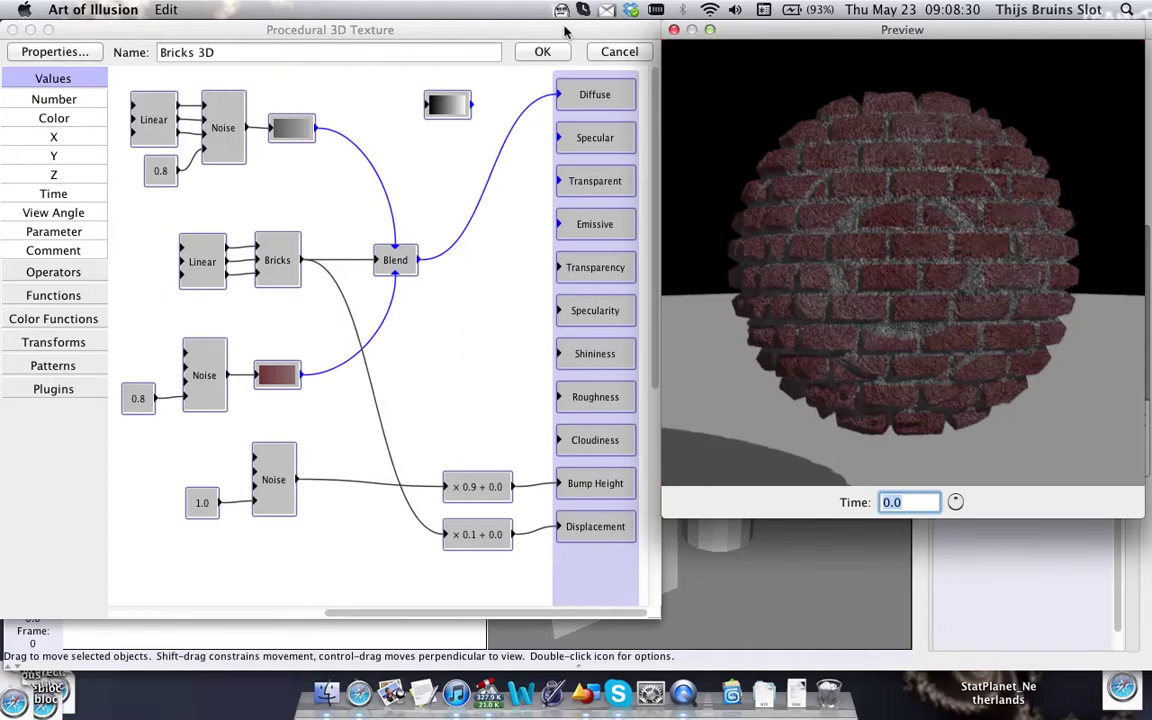
pyautogui.click(614, 53)
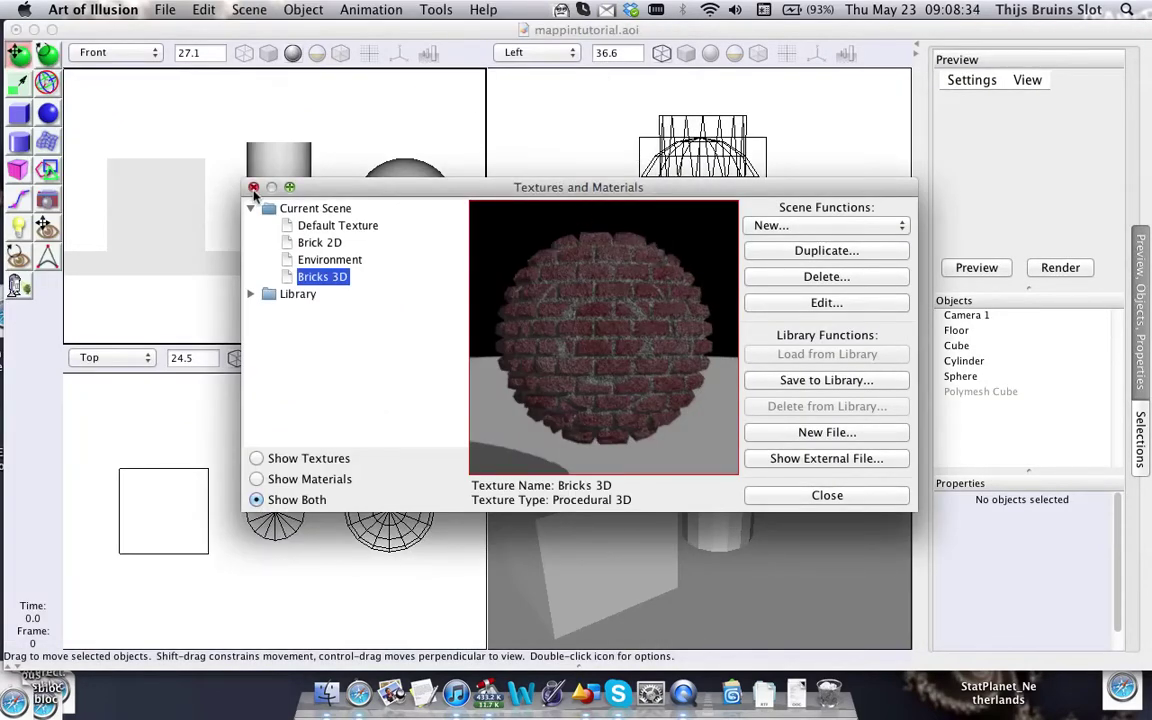
# Close the textures list, select the cube and assign it the Brick 2D texture.
pyautogui.click(253, 187)
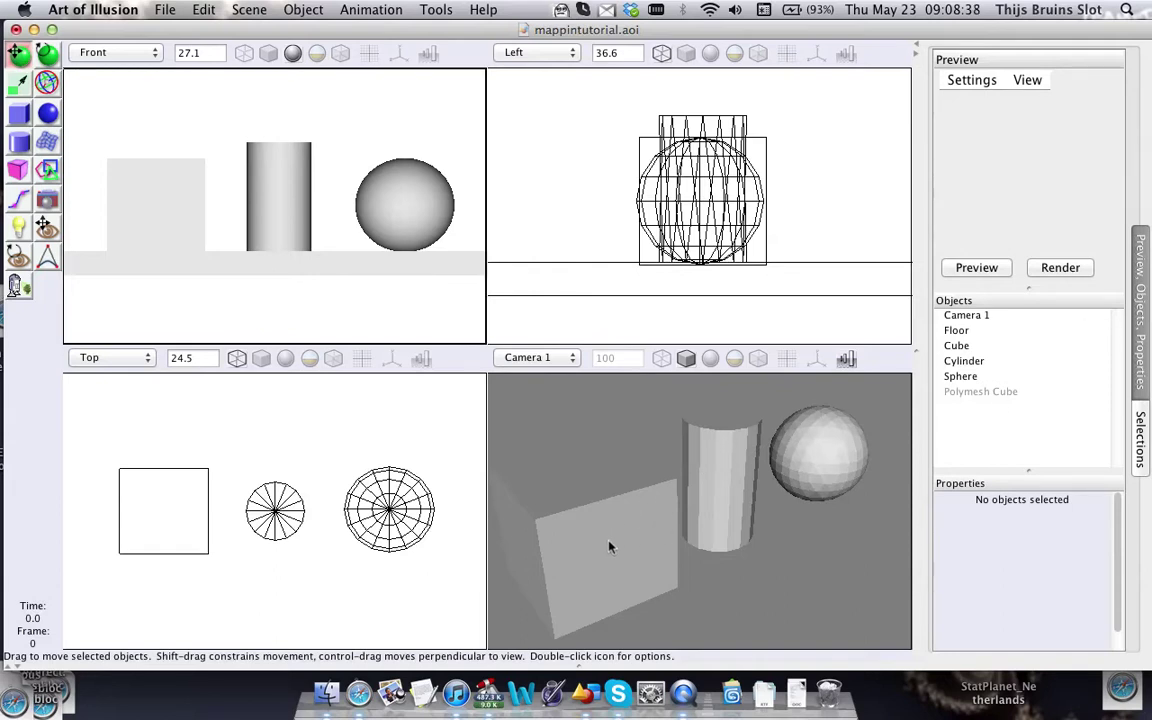
pyautogui.click(976, 345)
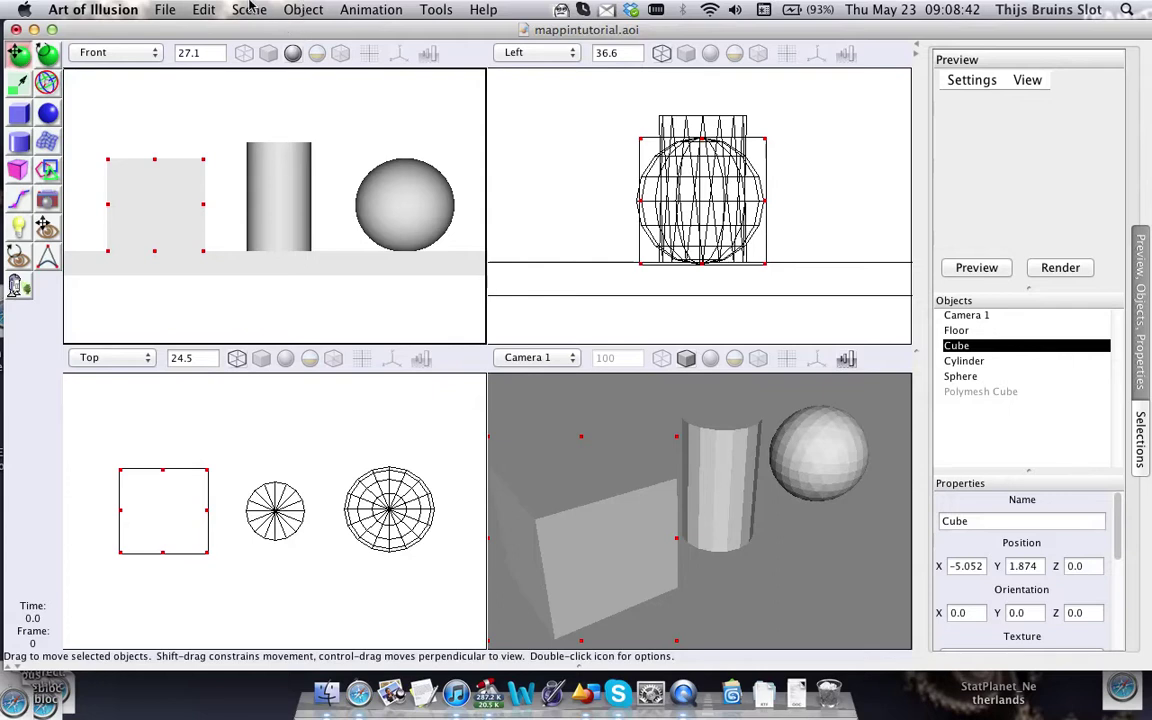
pyautogui.click(249, 9)
pyautogui.moveTo(310, 8)
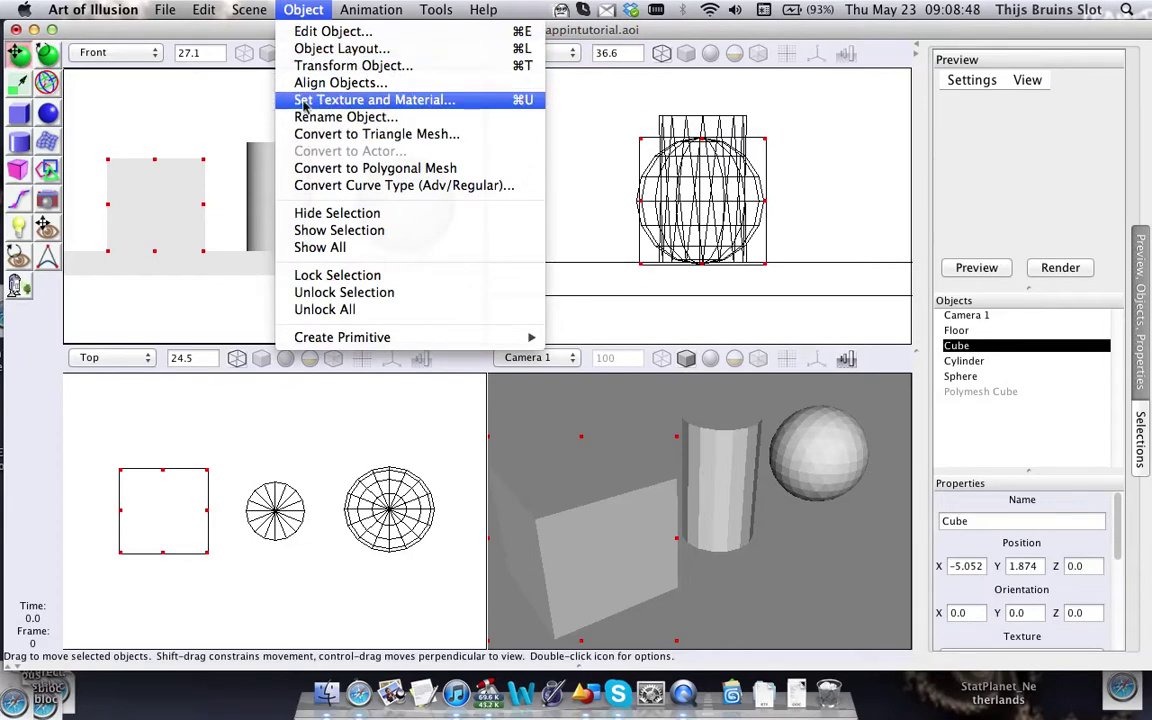
pyautogui.click(373, 100)
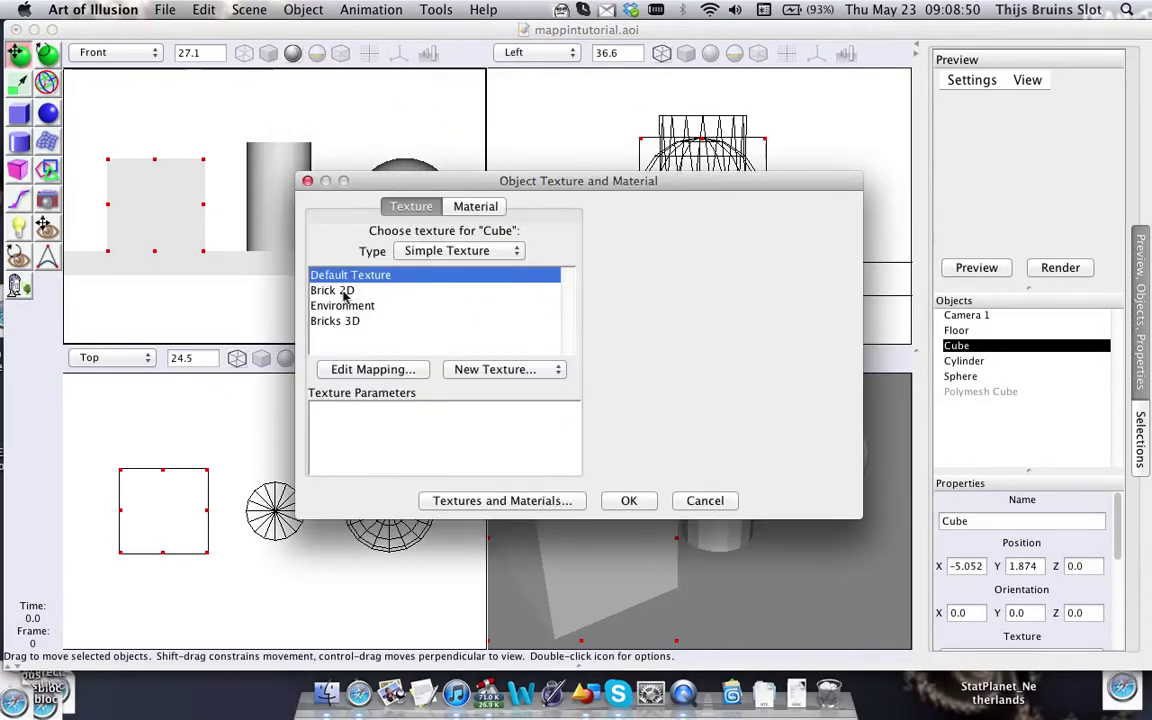
pyautogui.click(345, 291)
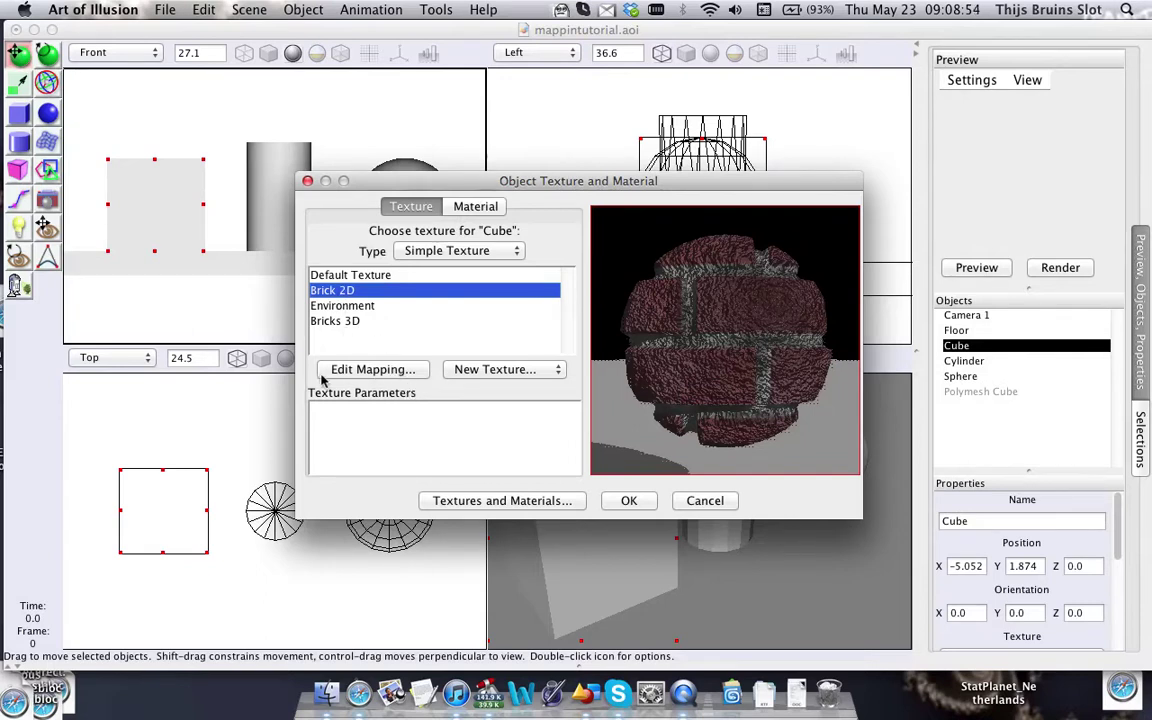
# Bring up the cube's Texture Mapping dialog and enlarge it.
pyautogui.click(374, 371)
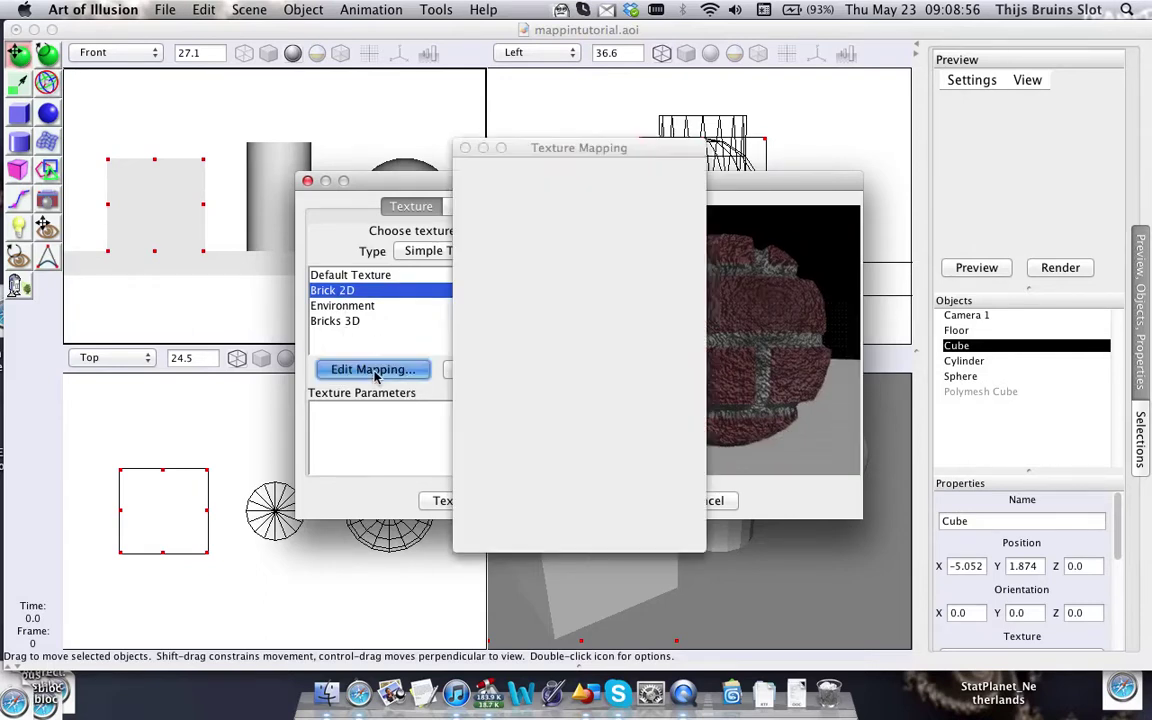
pyautogui.moveTo(627, 142); pyautogui.dragTo(211, 24)
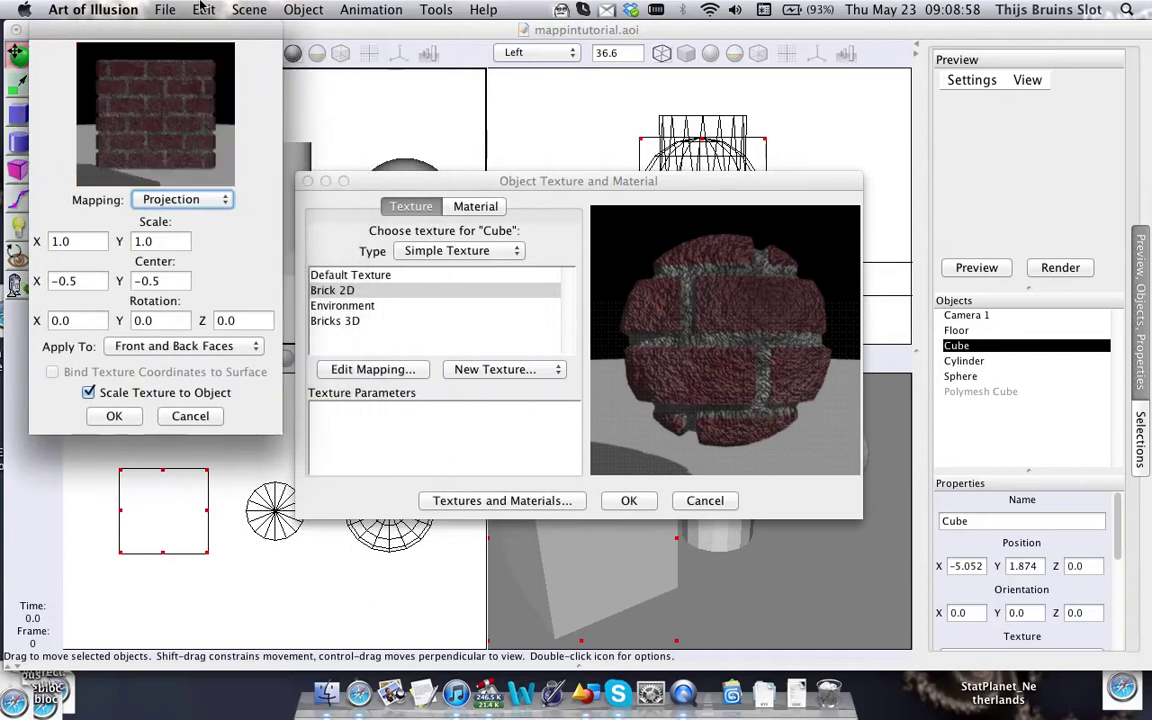
pyautogui.moveTo(367, 470); pyautogui.dragTo(820, 634)
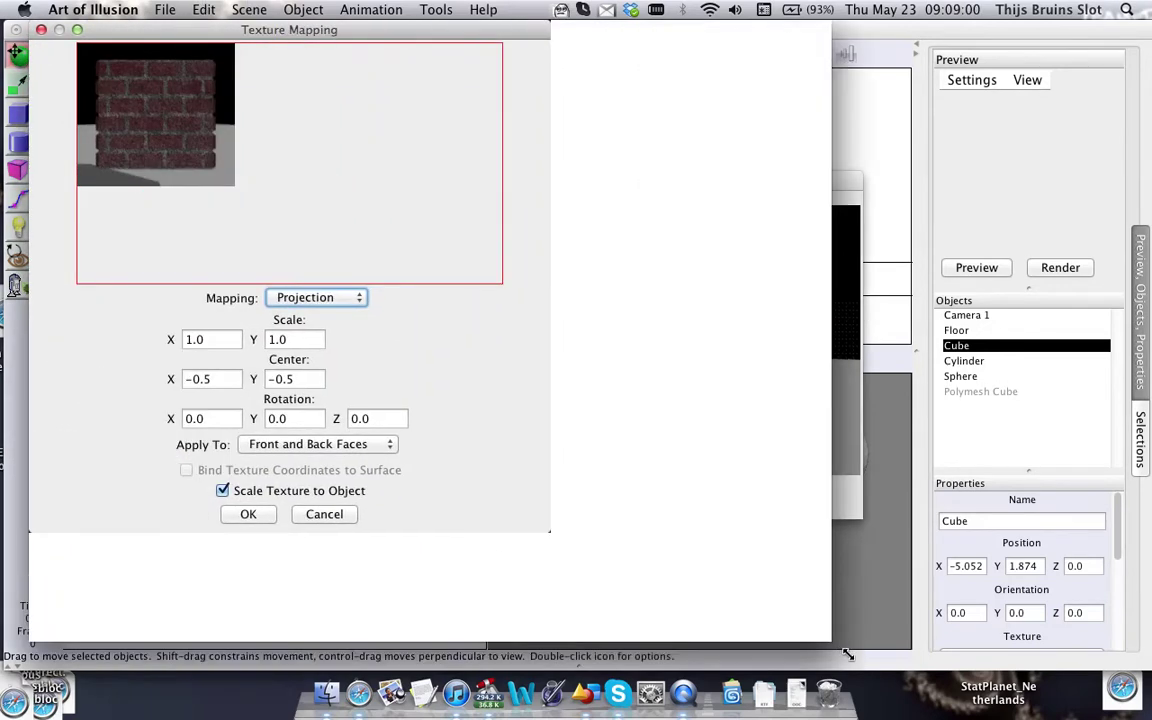
# Rotate the cube preview to see how projected bricks fall on its sides and top.
pyautogui.moveTo(847, 655); pyautogui.dragTo(868, 656)
pyautogui.moveTo(537, 39); pyautogui.dragTo(722, 37)
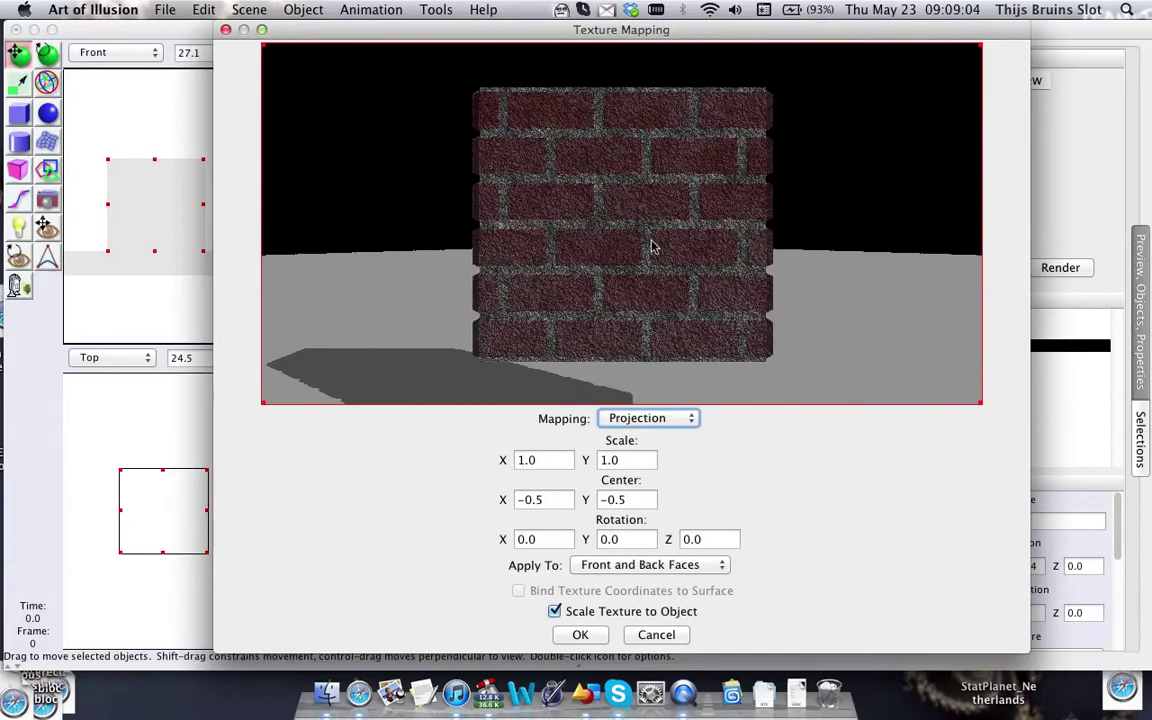
pyautogui.moveTo(651, 246); pyautogui.dragTo(599, 188)
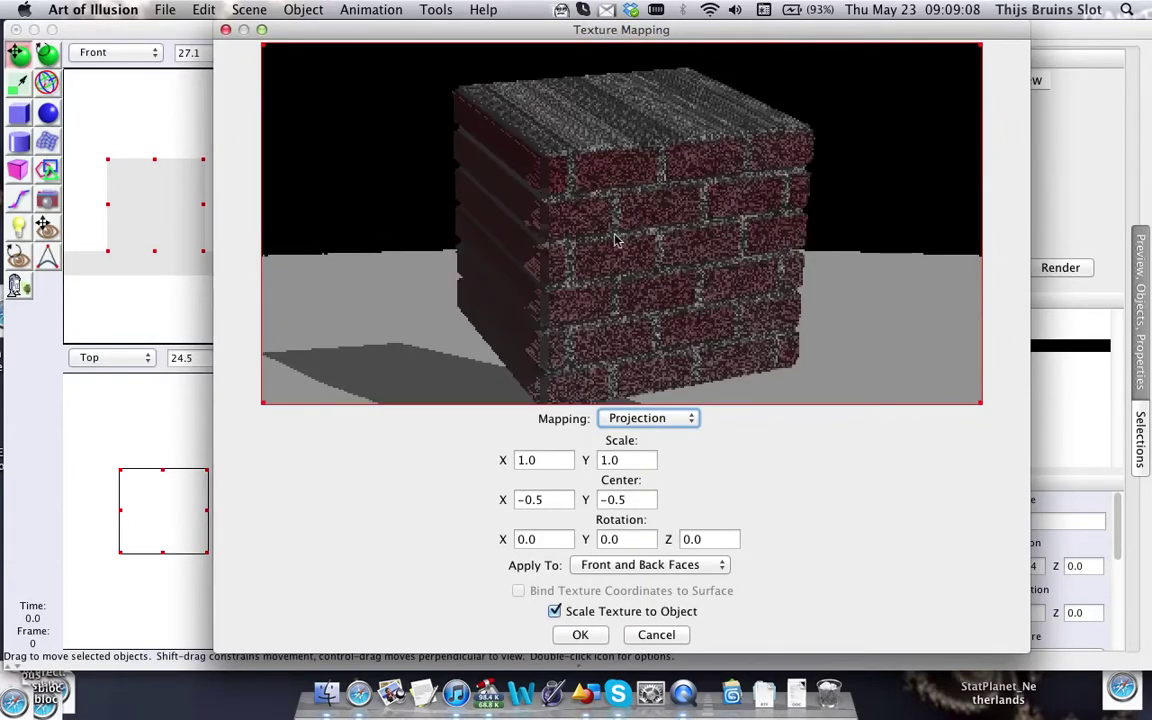
pyautogui.moveTo(720, 296); pyautogui.dragTo(774, 321)
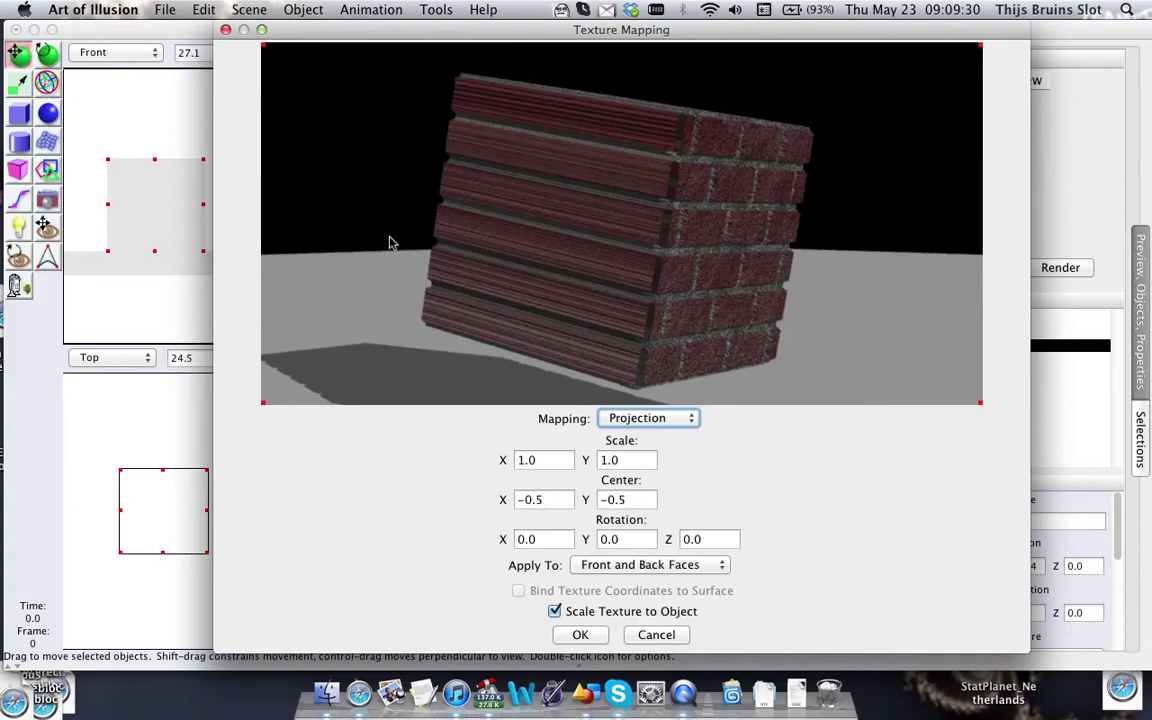
pyautogui.moveTo(645, 155)
pyautogui.mouseDown()
pyautogui.moveTo(638, 239)
pyautogui.moveTo(635, 175)
pyautogui.mouseUp()
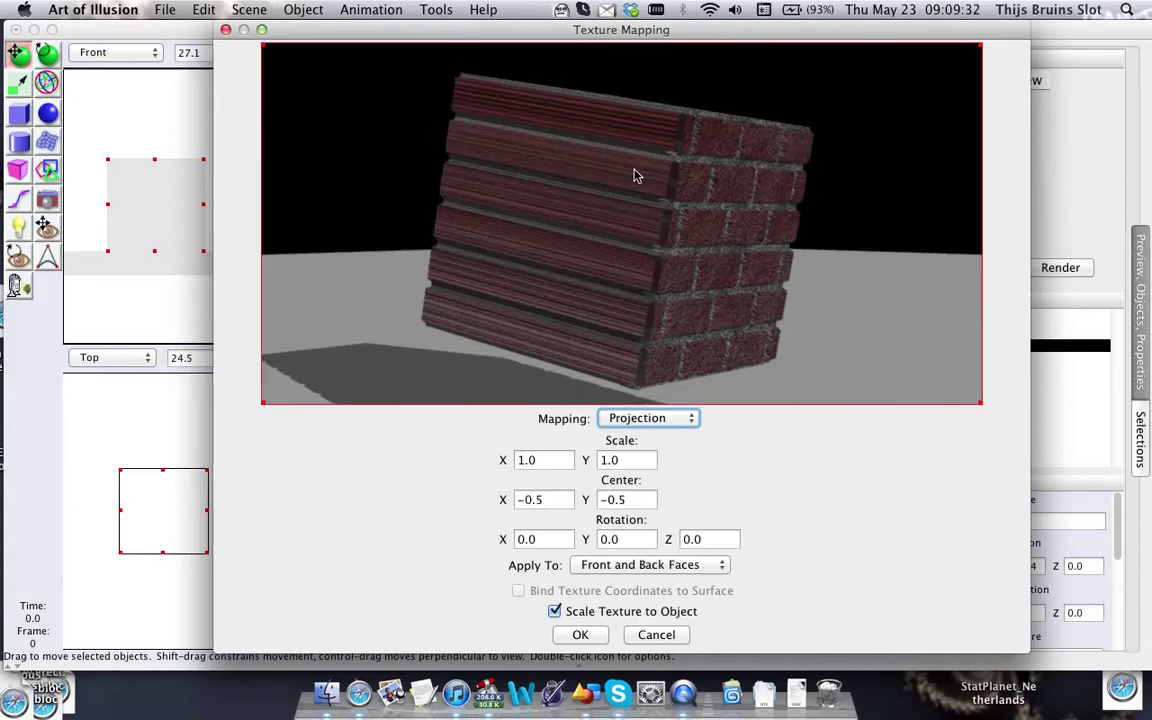
pyautogui.moveTo(559, 194); pyautogui.dragTo(483, 179)
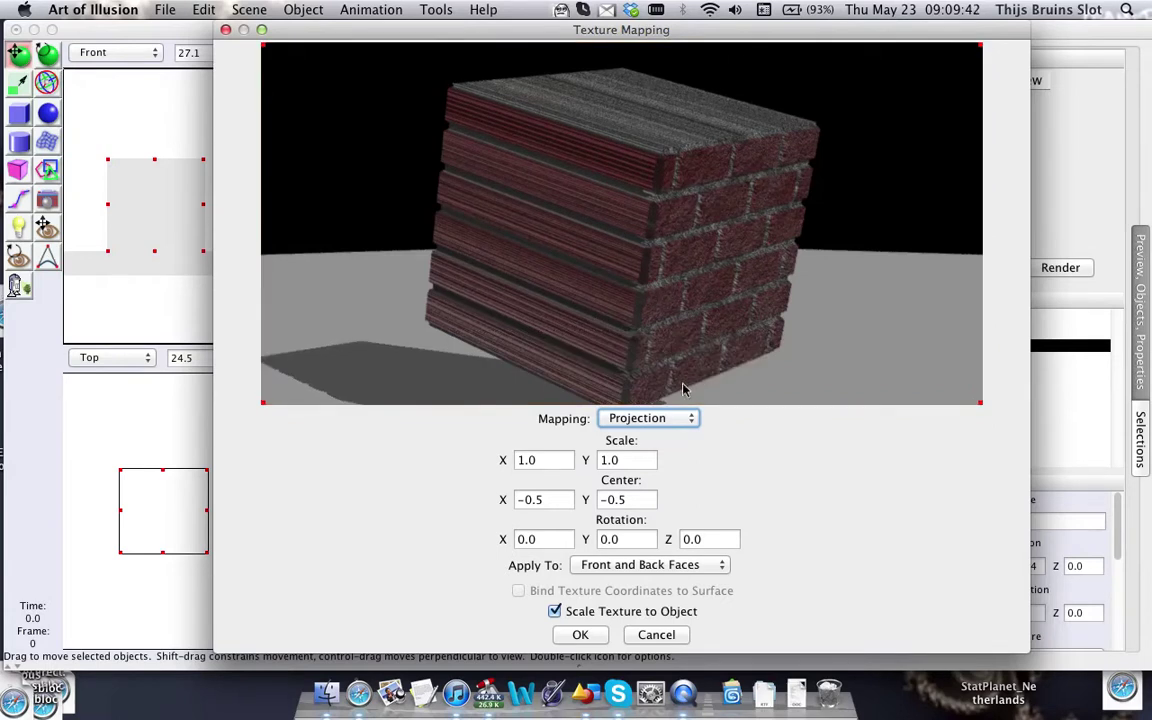
# Keep Projection mapping and tilt the preview again to reveal the cube's top.
pyautogui.click(681, 421)
pyautogui.click(785, 443)
pyautogui.moveTo(679, 260)
pyautogui.mouseDown()
pyautogui.moveTo(650, 198)
pyautogui.moveTo(632, 275)
pyautogui.moveTo(631, 237)
pyautogui.moveTo(663, 275)
pyautogui.mouseUp()
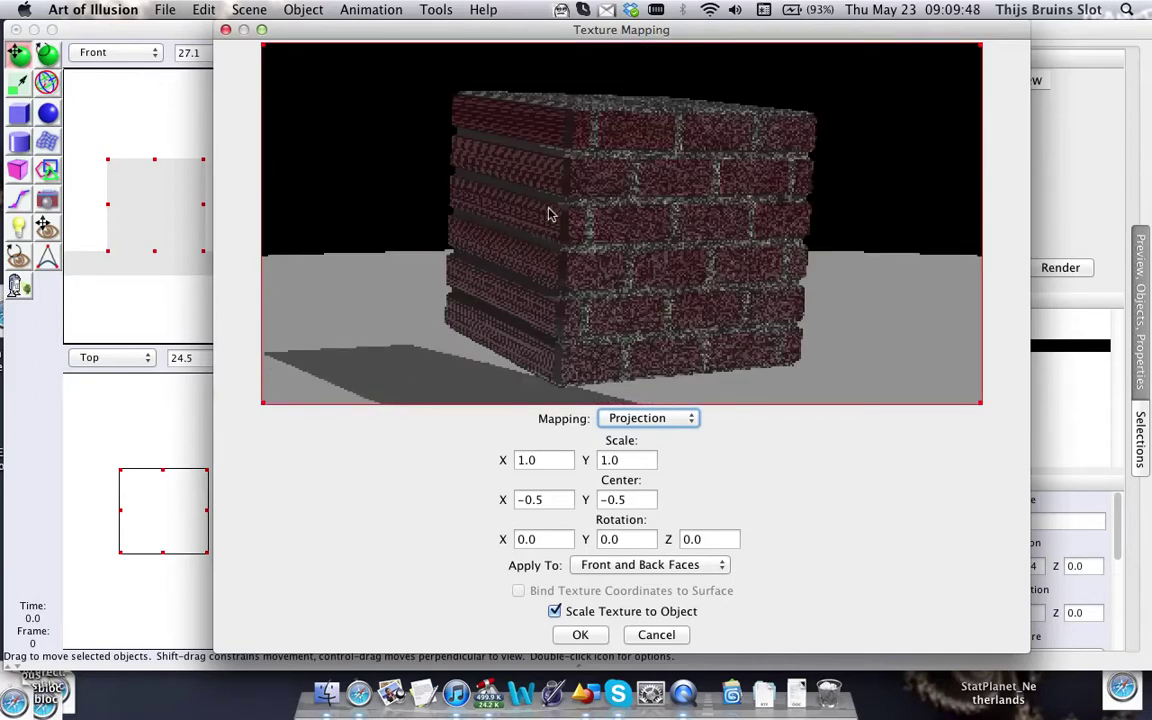
pyautogui.moveTo(558, 237); pyautogui.dragTo(543, 188)
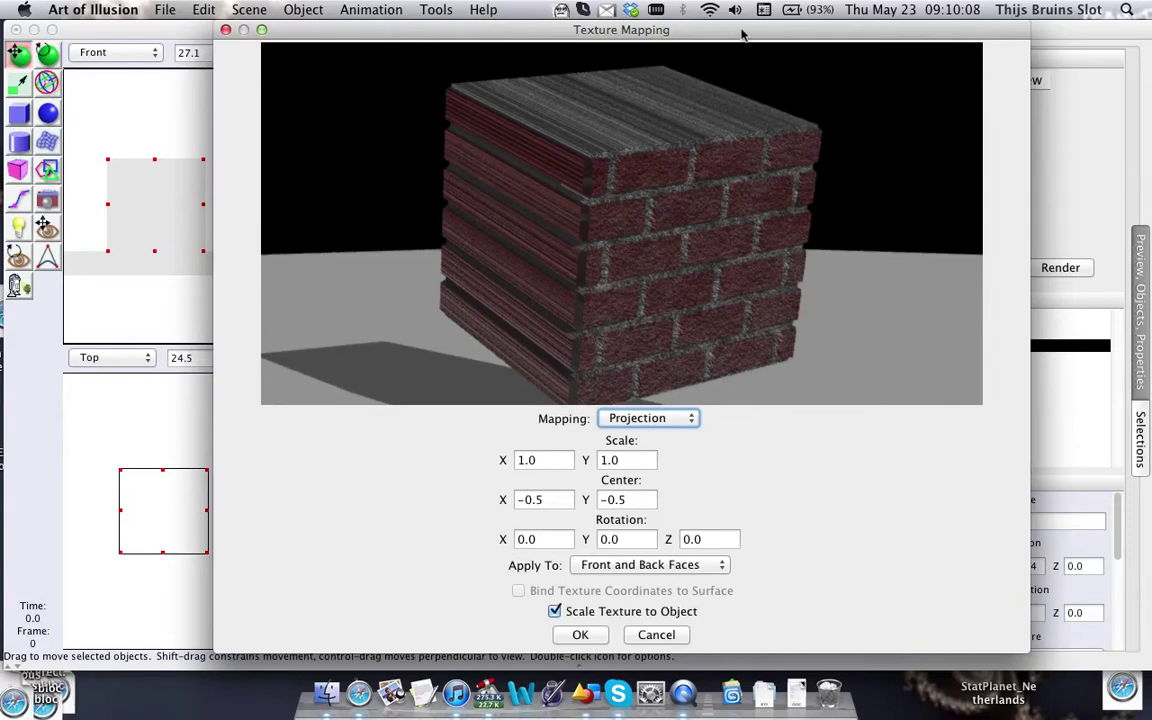
pyautogui.click(755, 334)
pyautogui.moveTo(561, 466); pyautogui.dragTo(505, 459)
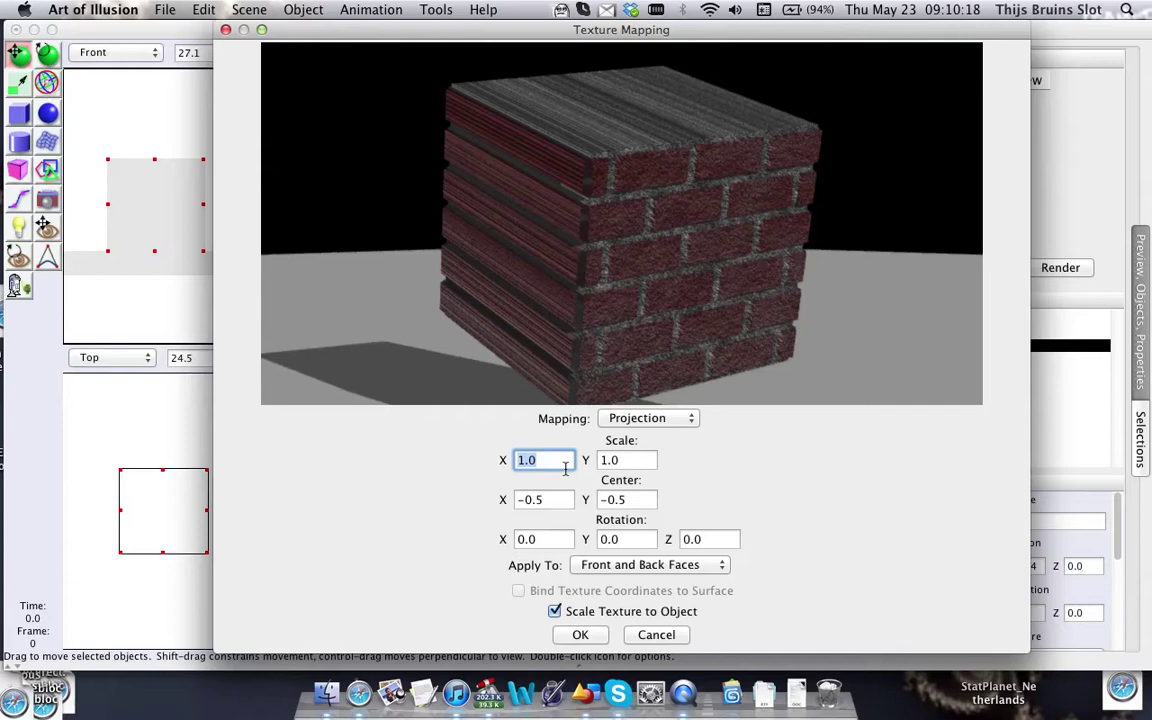
pyautogui.write('4')
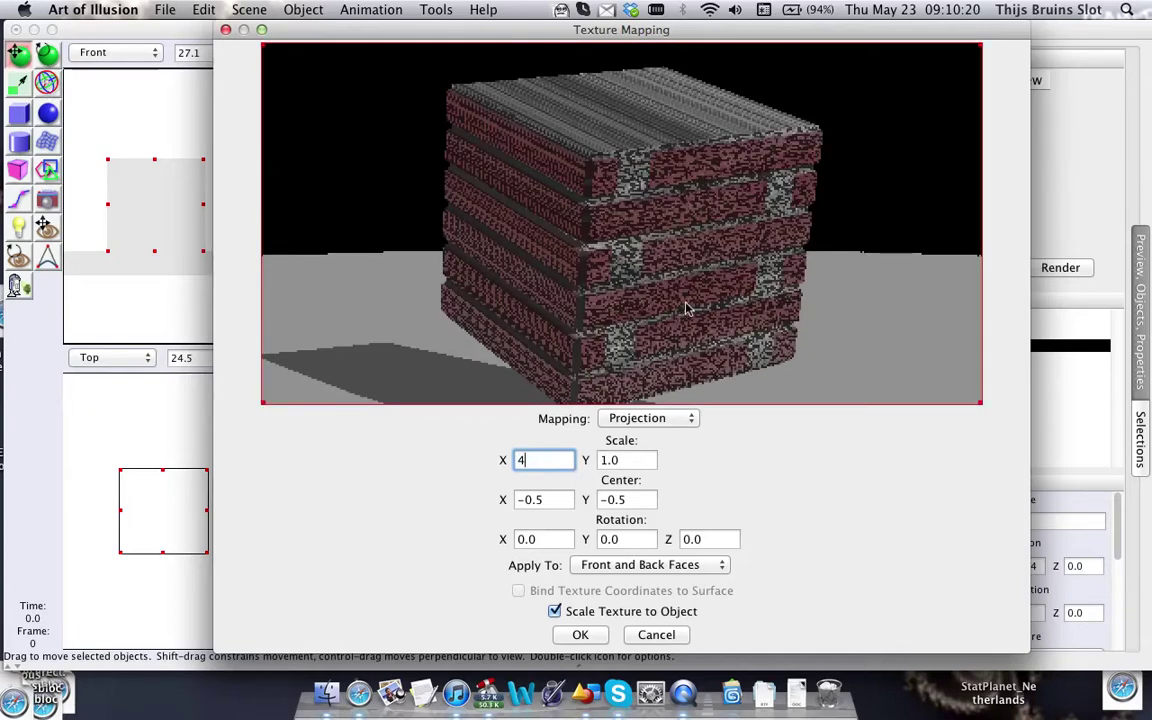
pyautogui.moveTo(545, 460); pyautogui.dragTo(466, 461)
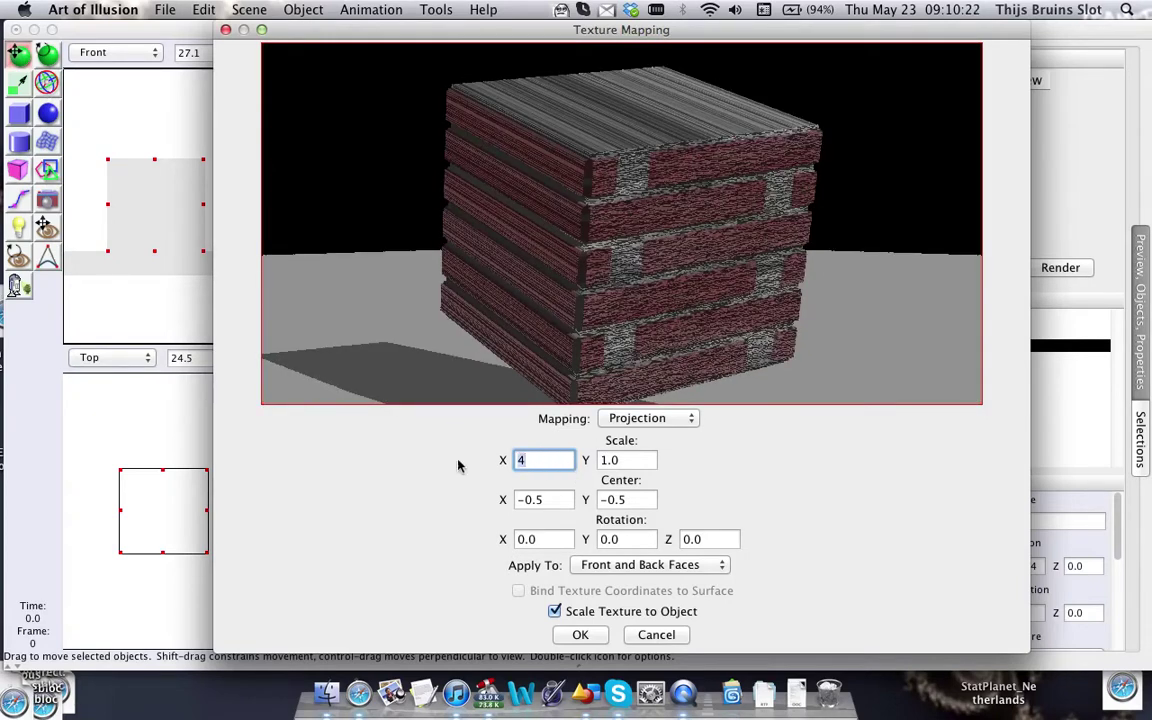
pyautogui.write('1')
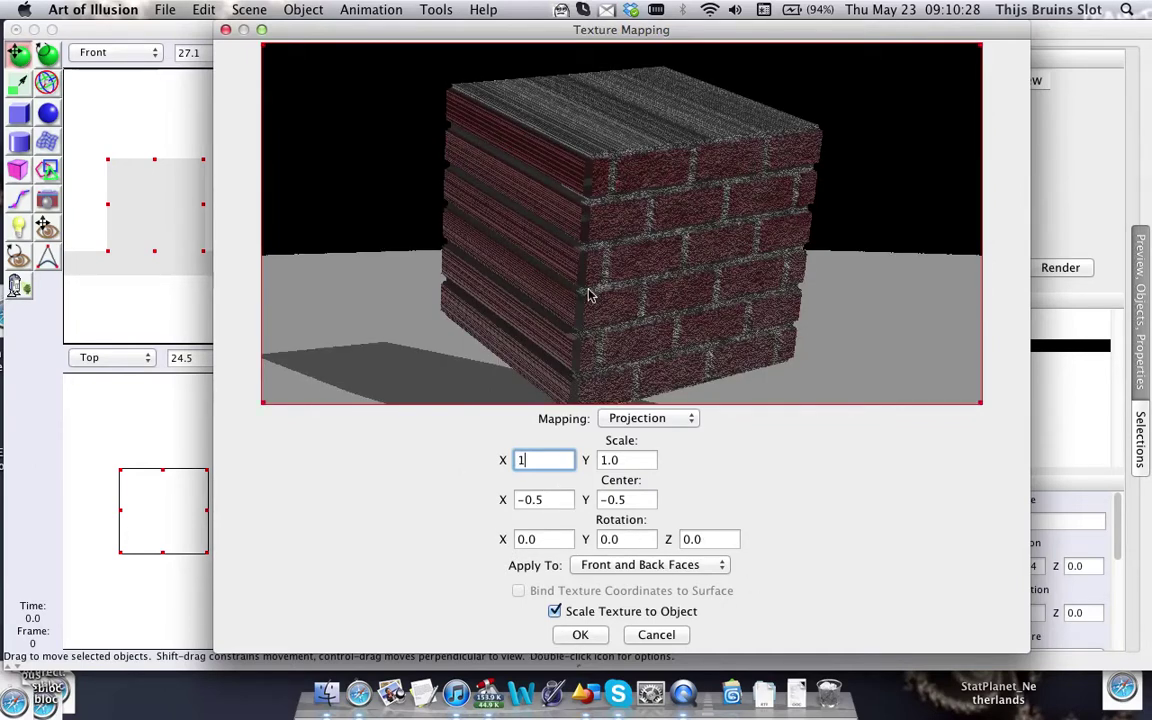
pyautogui.moveTo(733, 222); pyautogui.dragTo(460, 205)
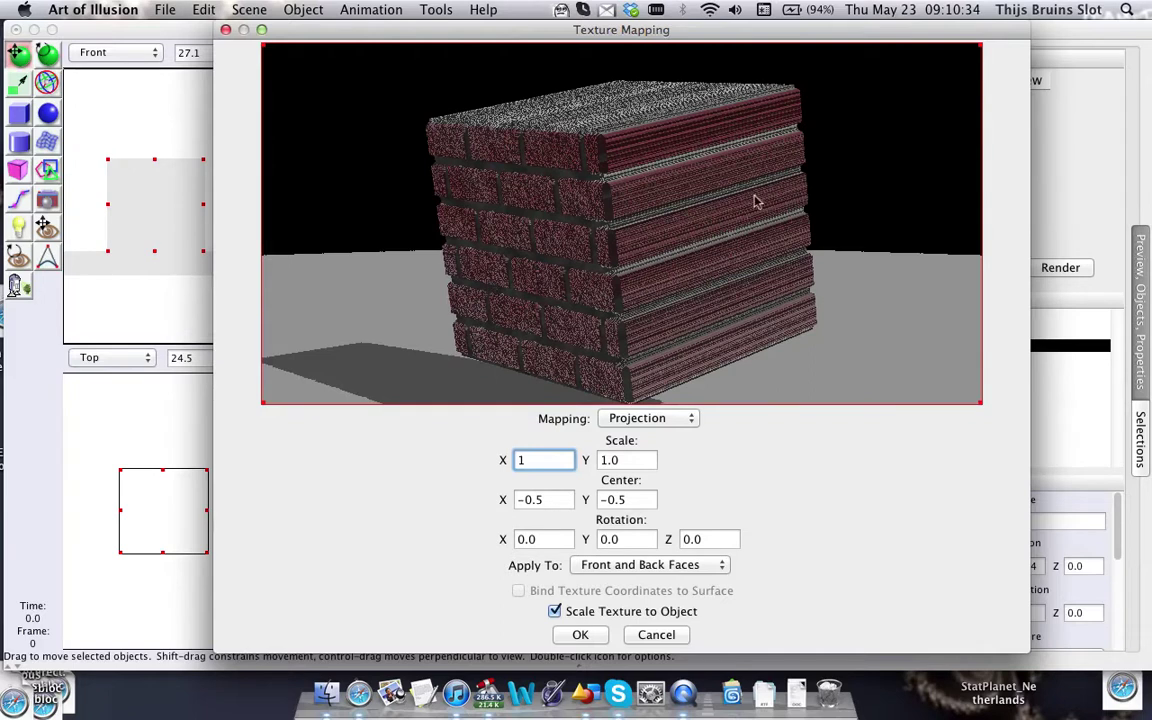
pyautogui.moveTo(756, 216); pyautogui.dragTo(681, 229)
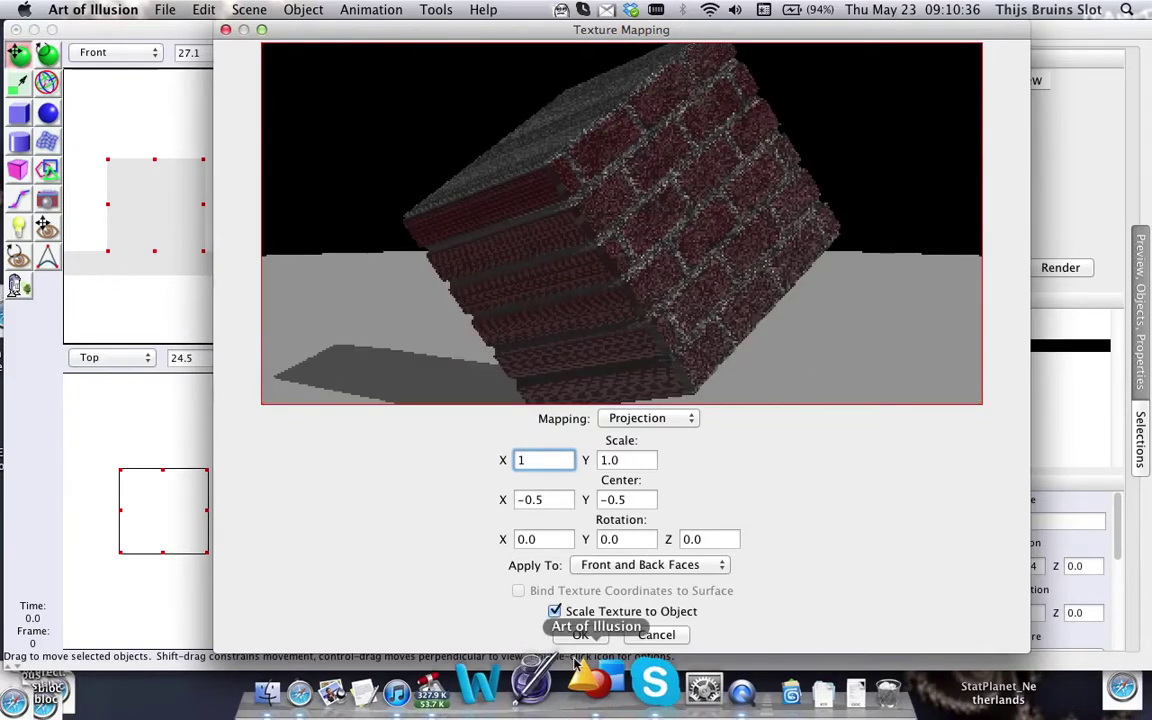
# Accept the cube's texture settings, then assign Brick 2D to the cylinder.
pyautogui.click(580, 634)
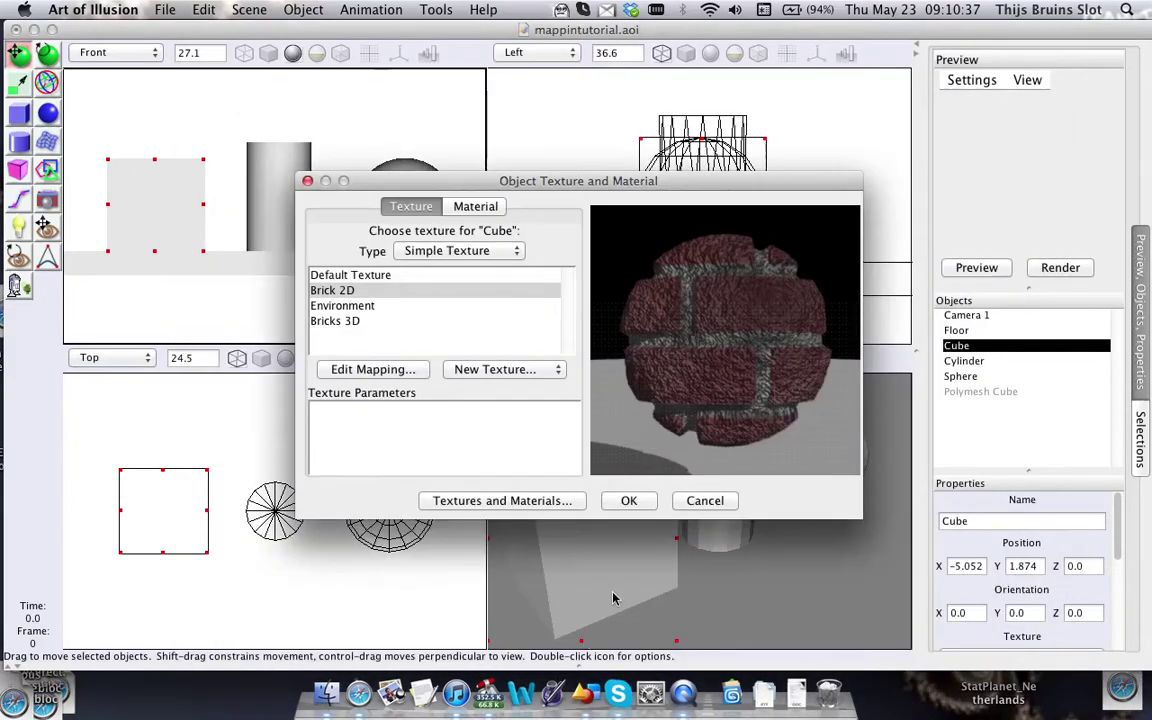
pyautogui.click(628, 500)
pyautogui.click(1000, 361)
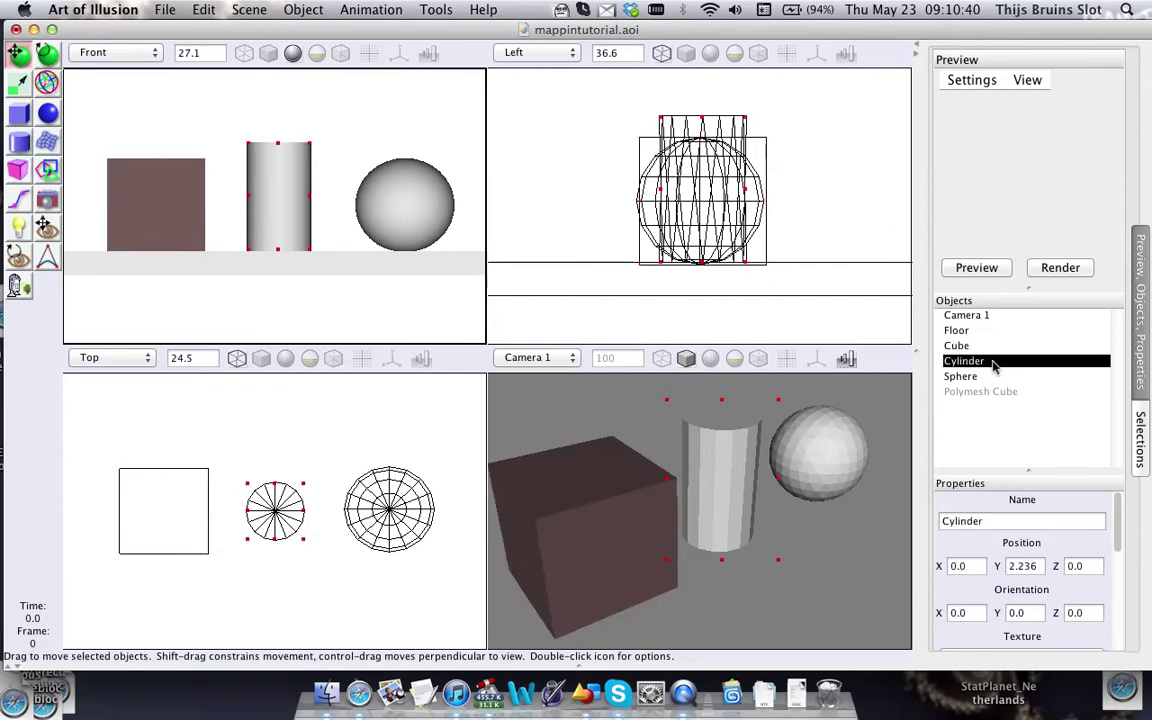
pyautogui.click(326, 8)
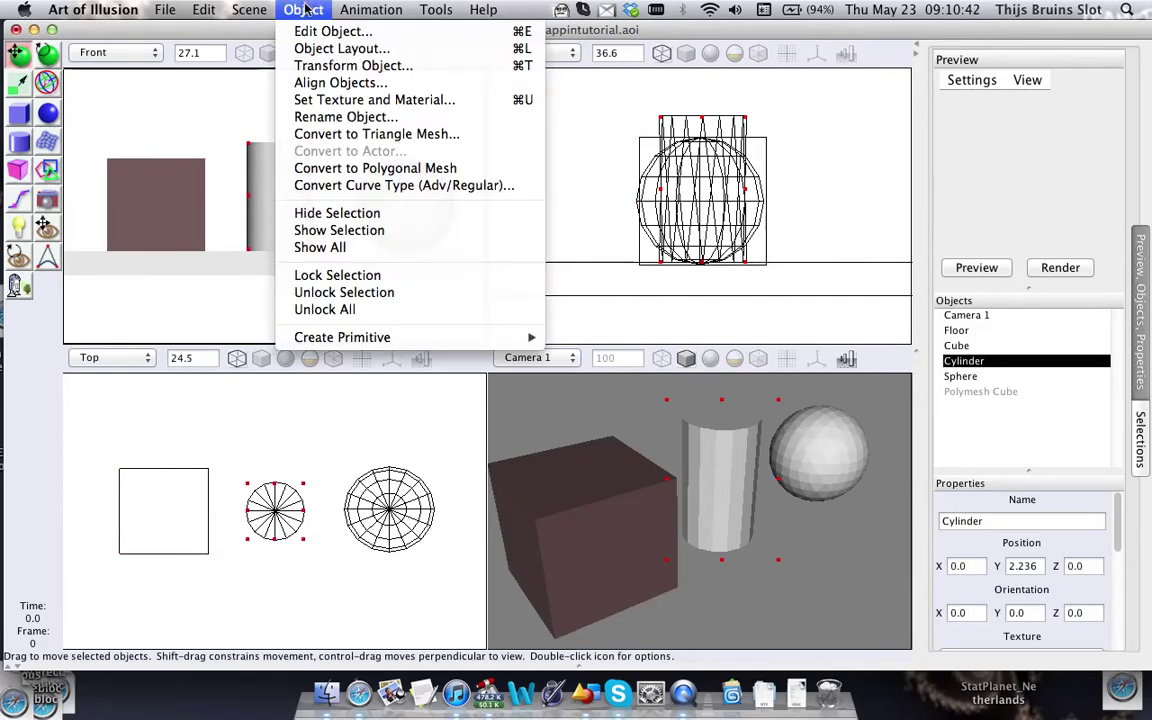
pyautogui.click(340, 100)
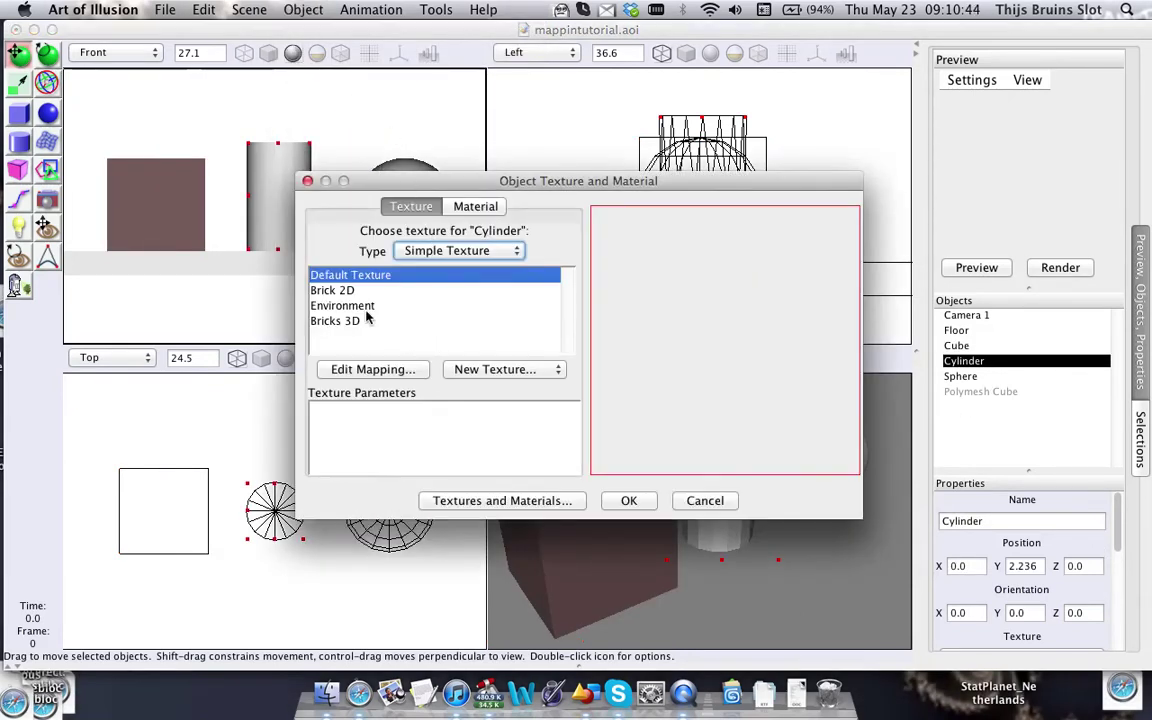
pyautogui.click(352, 290)
# Bring up the cylinder's Texture Mapping dialog and enlarge it for a bigger preview.
pyautogui.click(373, 369)
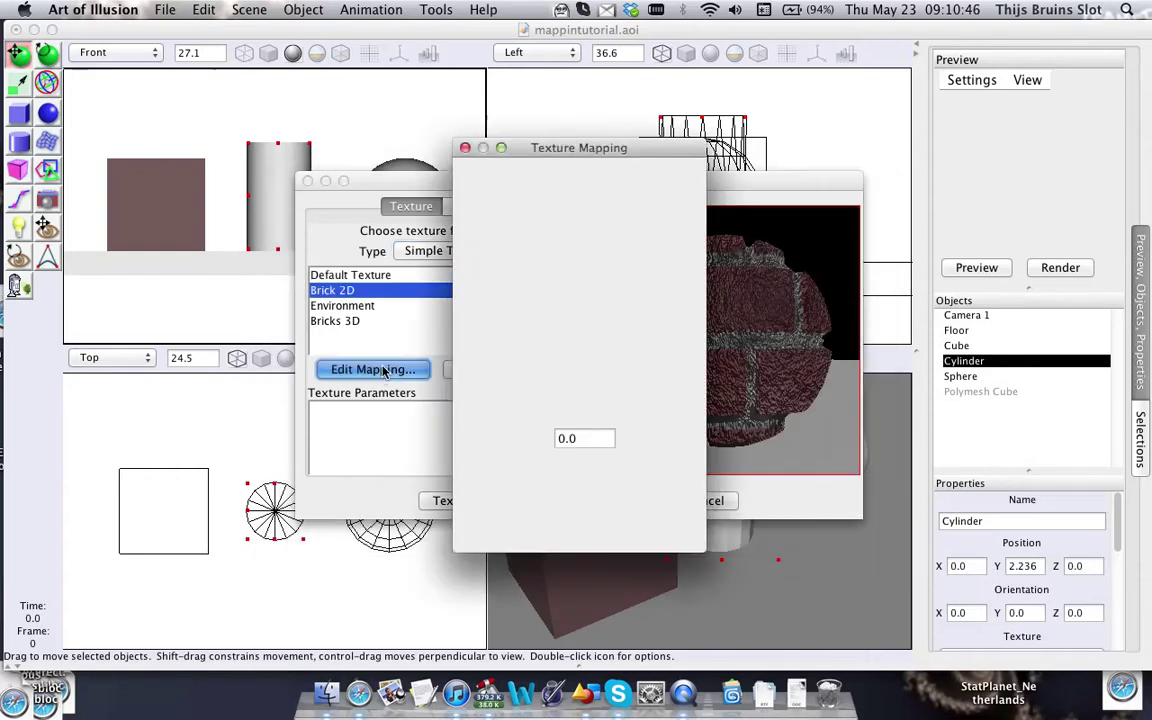
pyautogui.moveTo(578, 154); pyautogui.dragTo(179, 29)
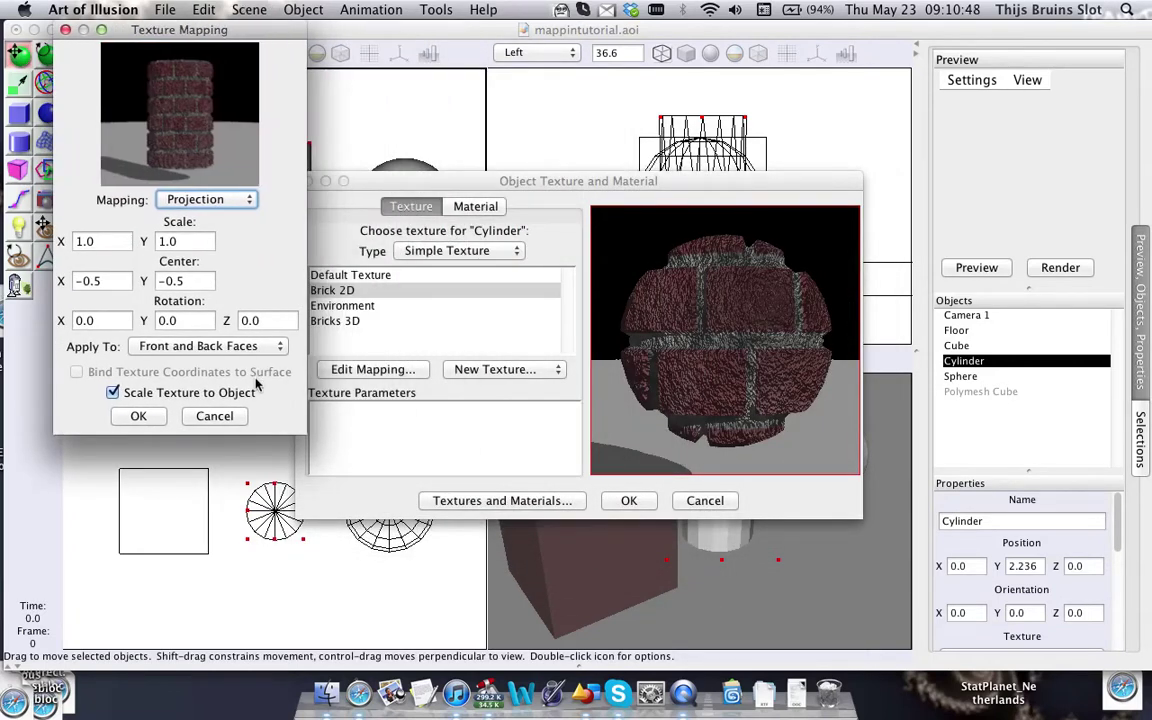
pyautogui.moveTo(301, 433); pyautogui.dragTo(1034, 668)
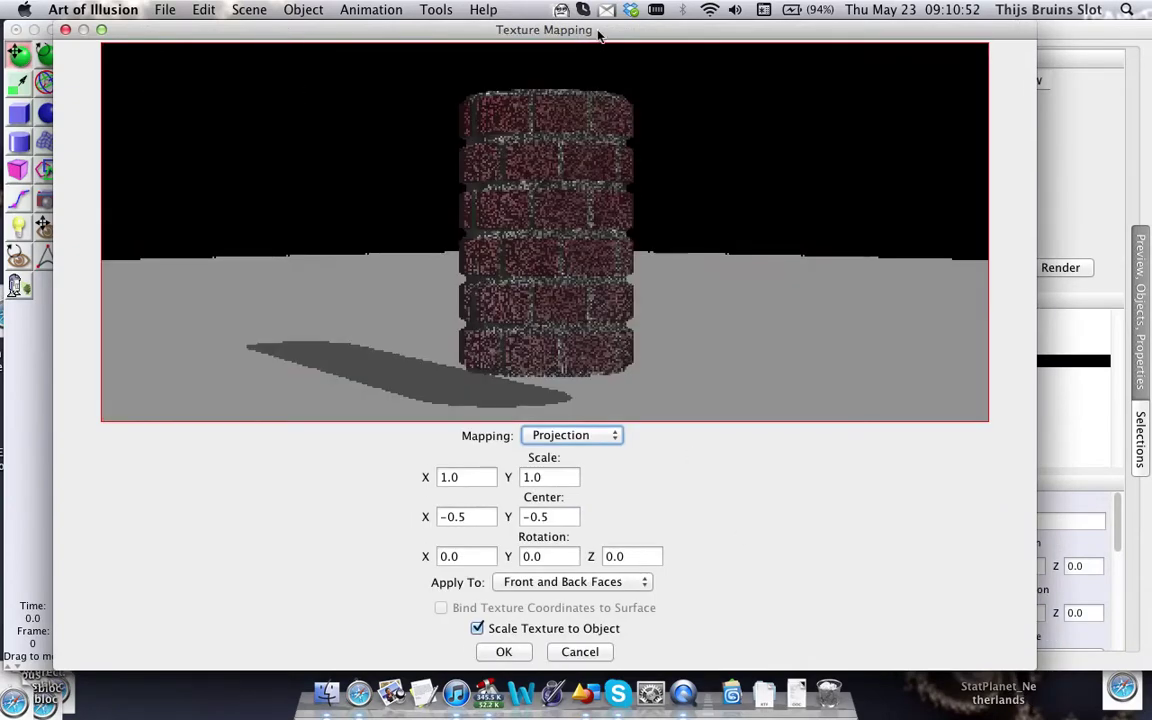
pyautogui.moveTo(540, 30); pyautogui.dragTo(680, 17)
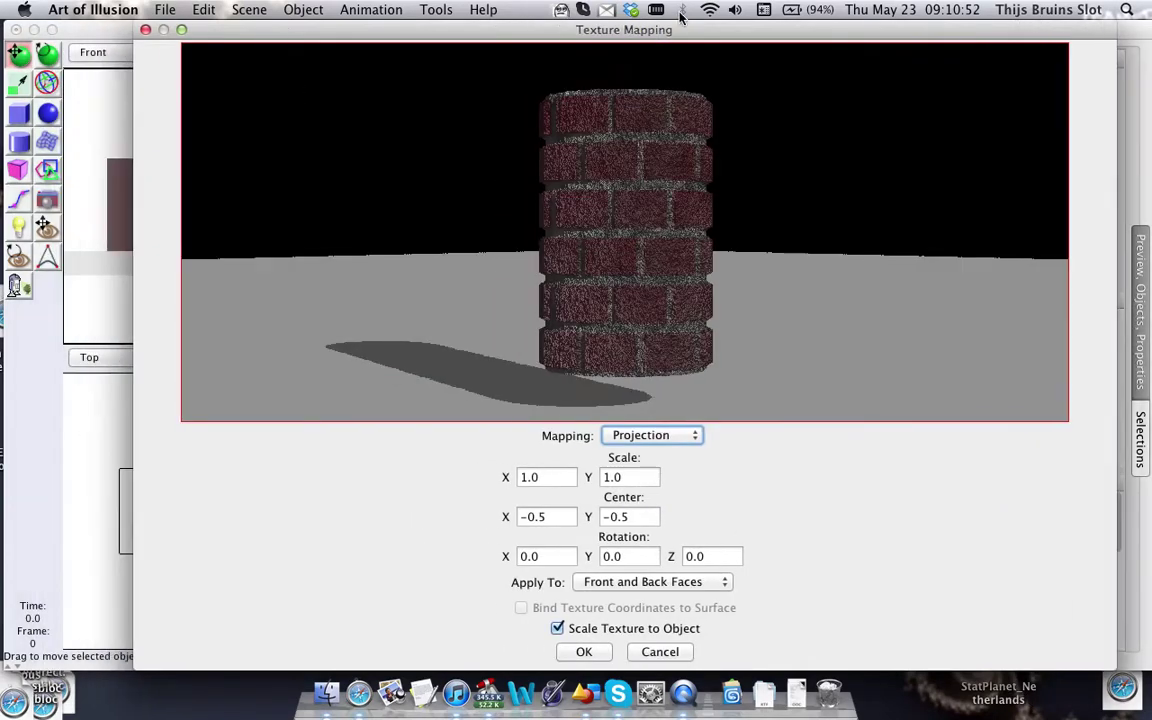
# Rotate the cylinder preview to inspect the Projection-mapped bricks from several angles.
pyautogui.moveTo(630, 249)
pyautogui.mouseDown()
pyautogui.moveTo(656, 249)
pyautogui.moveTo(640, 237)
pyautogui.mouseUp()
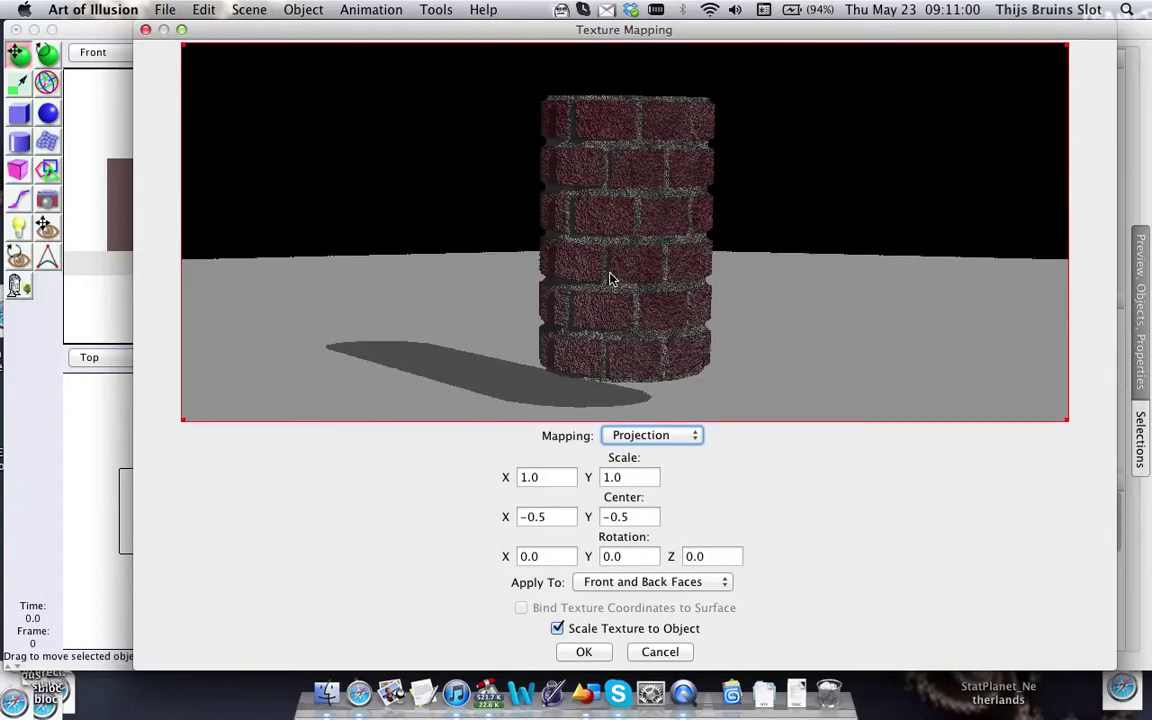
pyautogui.moveTo(689, 275); pyautogui.dragTo(747, 284)
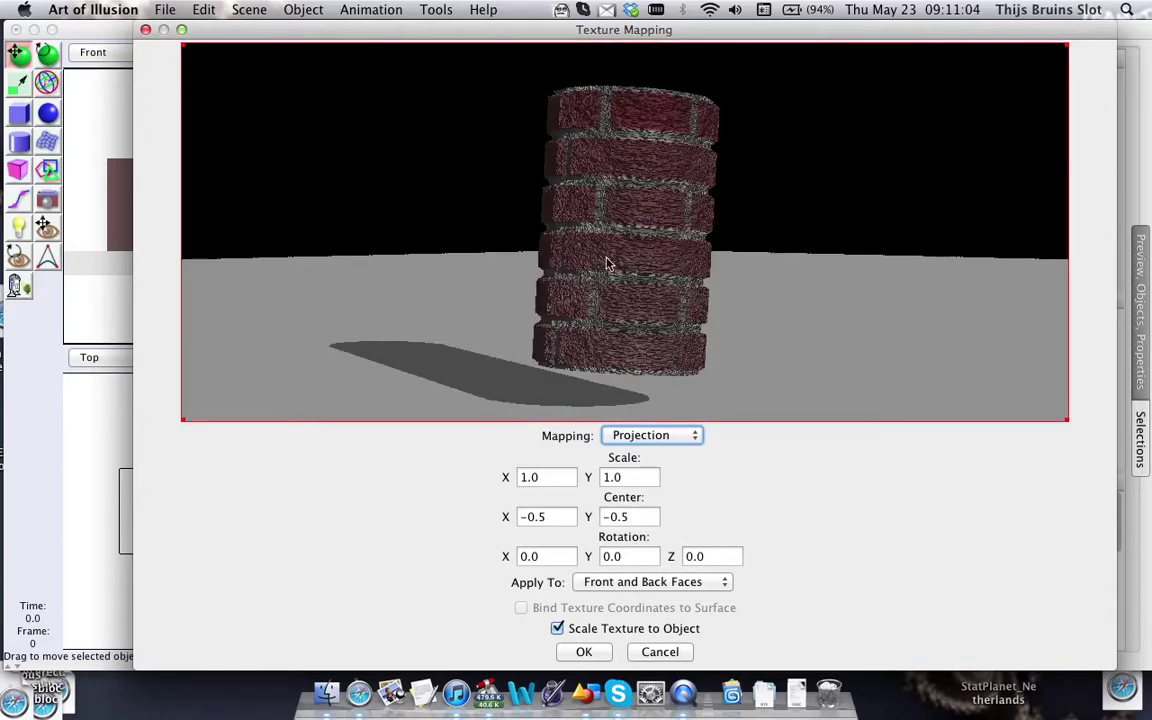
pyautogui.moveTo(606, 263); pyautogui.dragTo(707, 278)
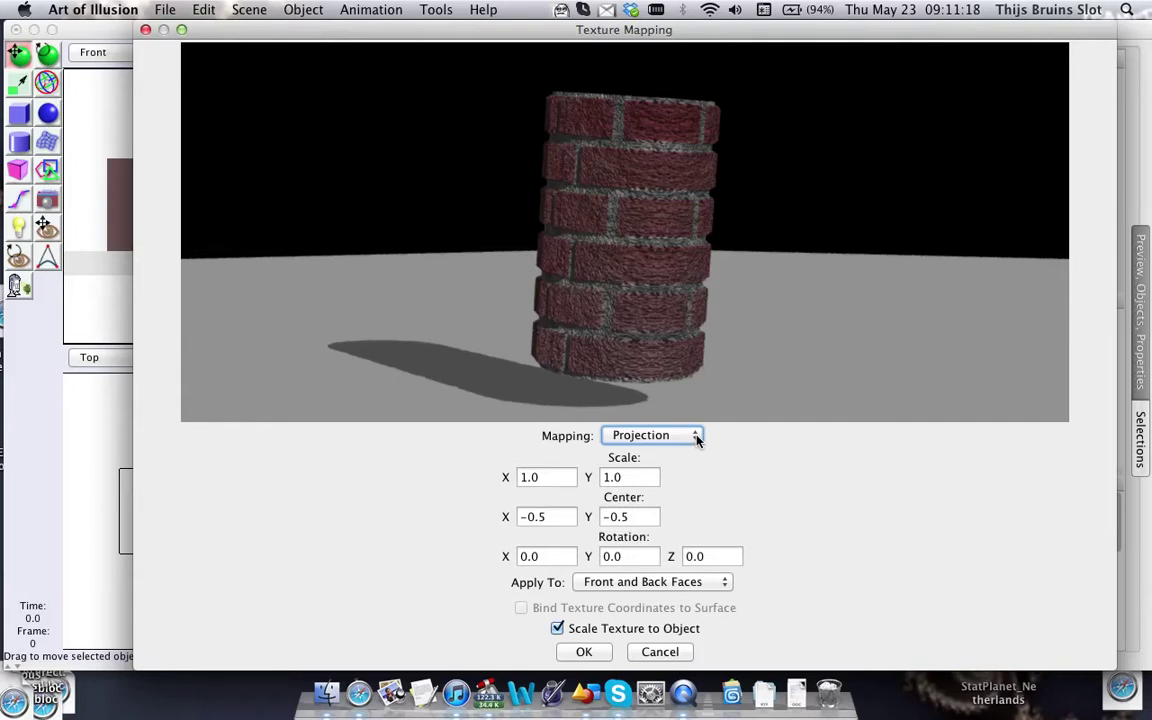
pyautogui.moveTo(638, 149); pyautogui.dragTo(527, 244)
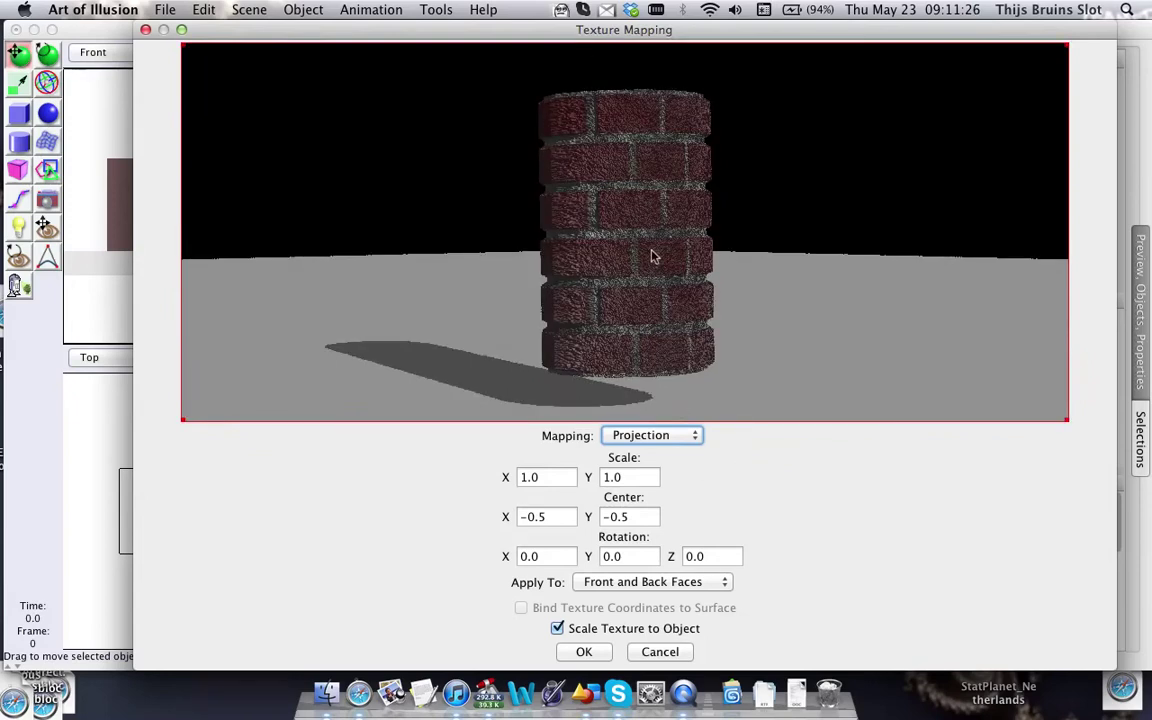
pyautogui.click(690, 440)
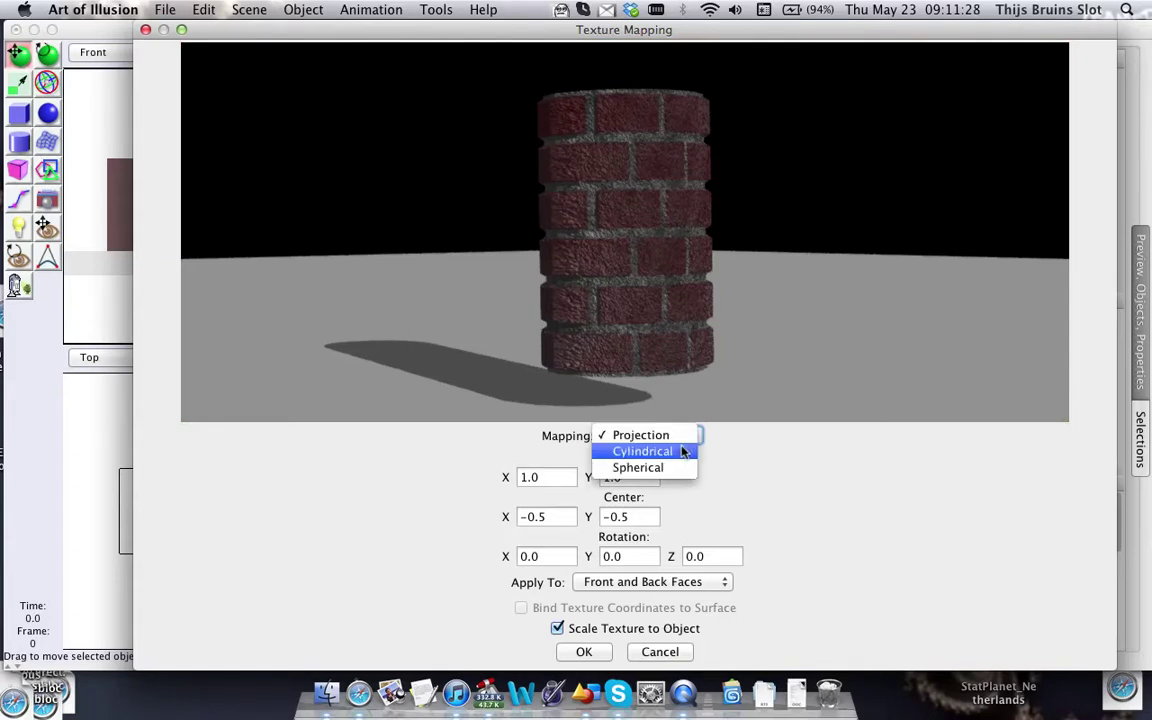
# Switch the cylinder's mapping to Cylindrical and enlarge the mapping dialog.
pyautogui.click(679, 453)
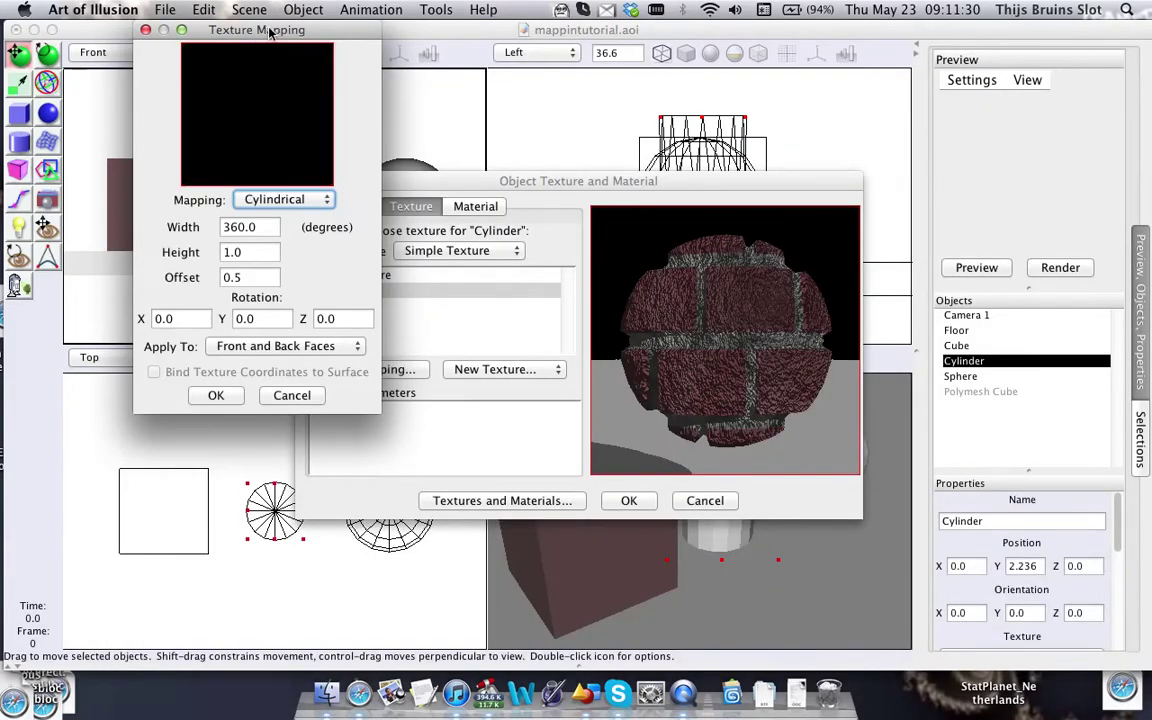
pyautogui.moveTo(180, 29); pyautogui.dragTo(136, 29)
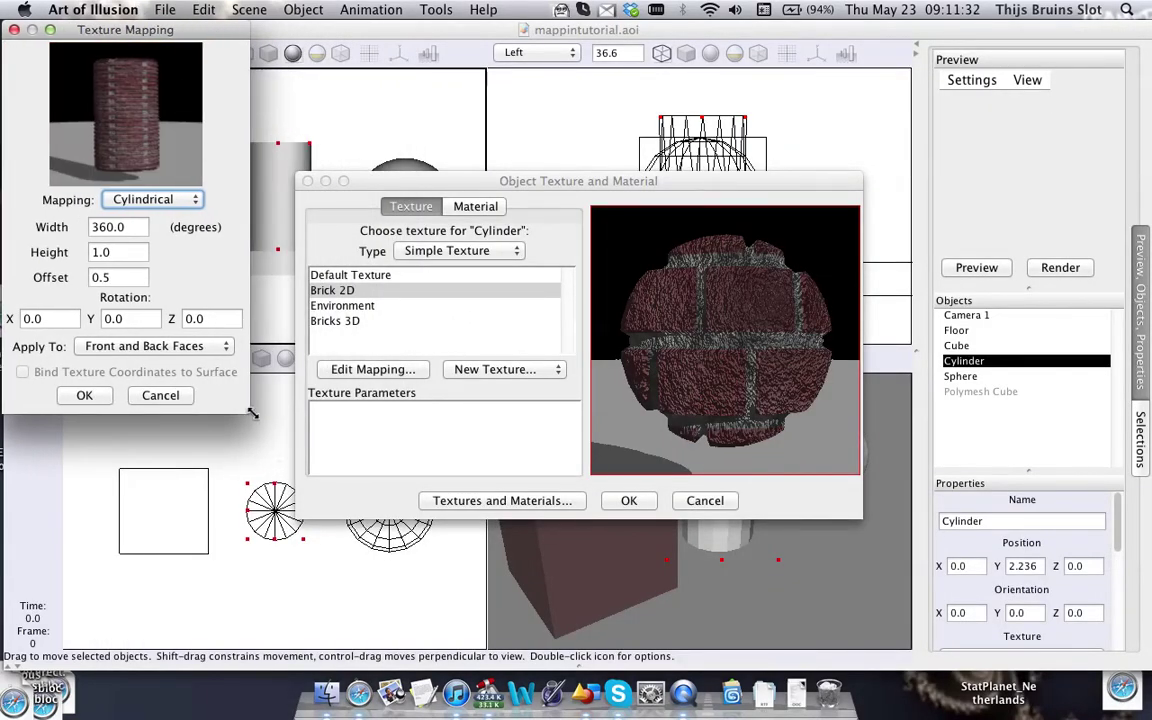
pyautogui.moveTo(288, 409); pyautogui.dragTo(938, 617)
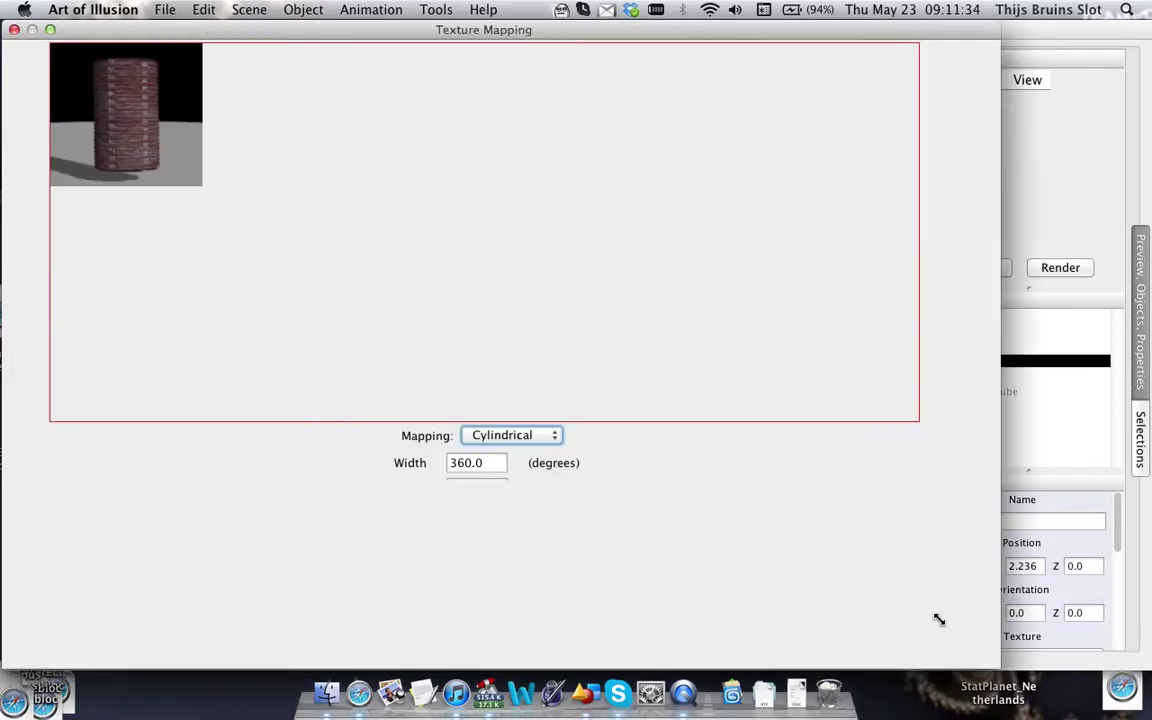
pyautogui.moveTo(469, 33); pyautogui.dragTo(628, 12)
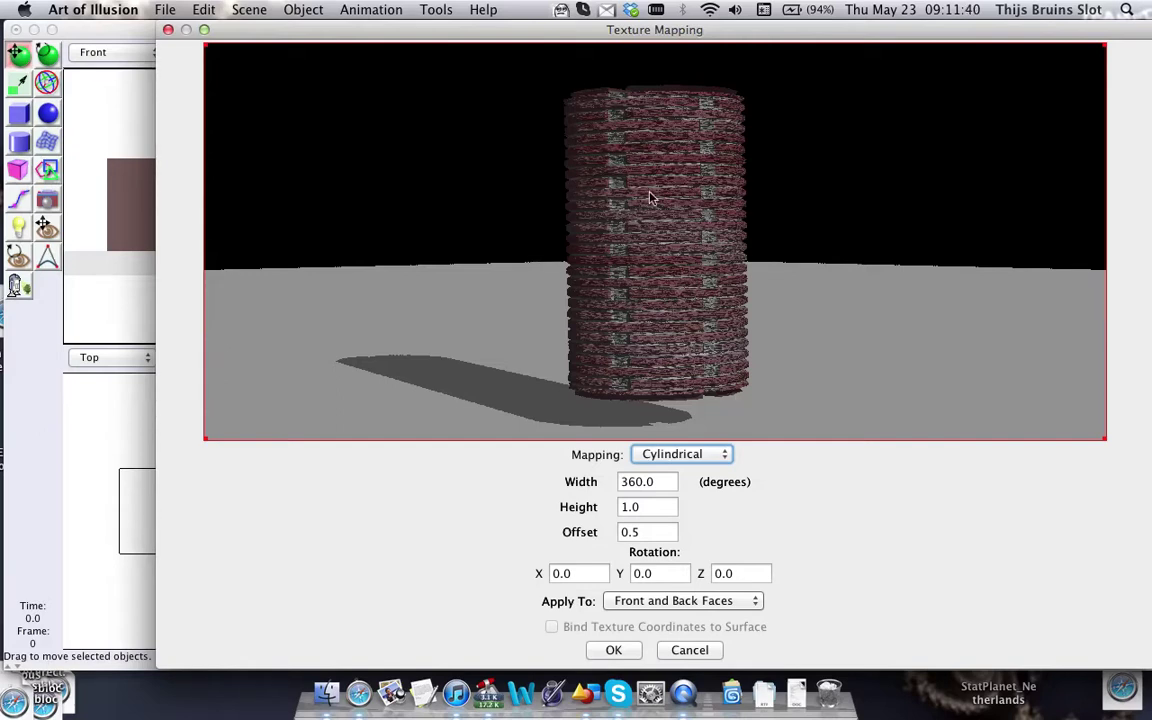
# Rotate the preview to a side view while checking the Width and Height values.
pyautogui.moveTo(699, 219); pyautogui.dragTo(714, 328)
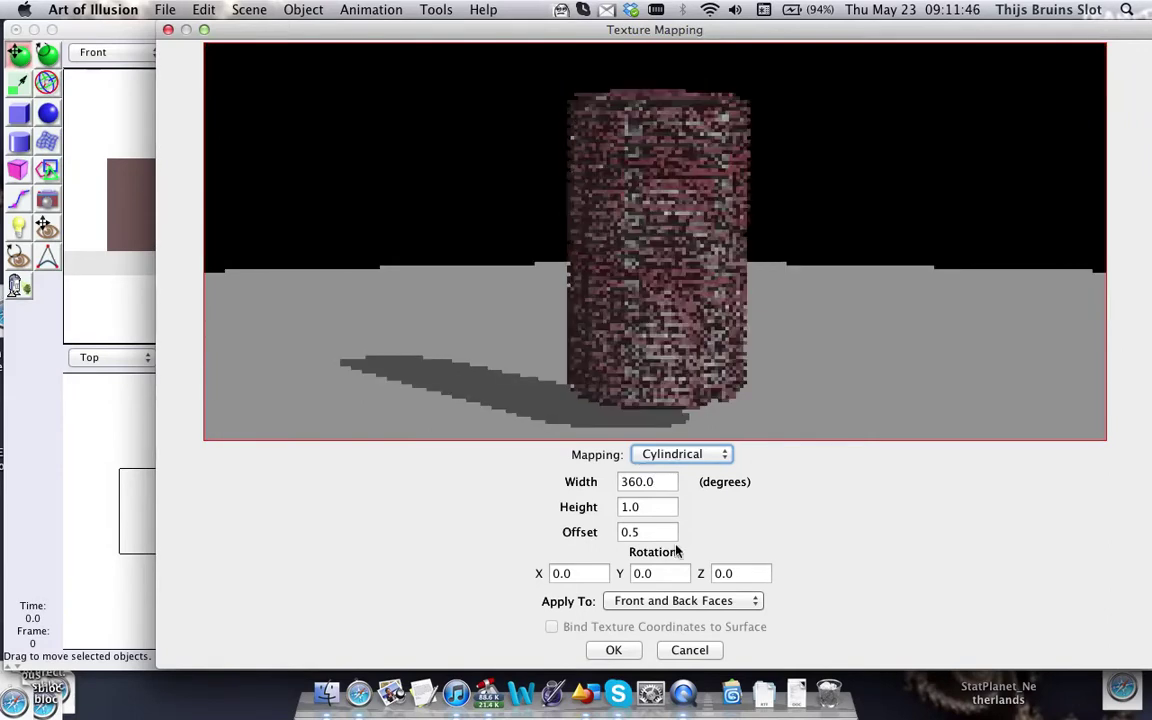
pyautogui.click(645, 482)
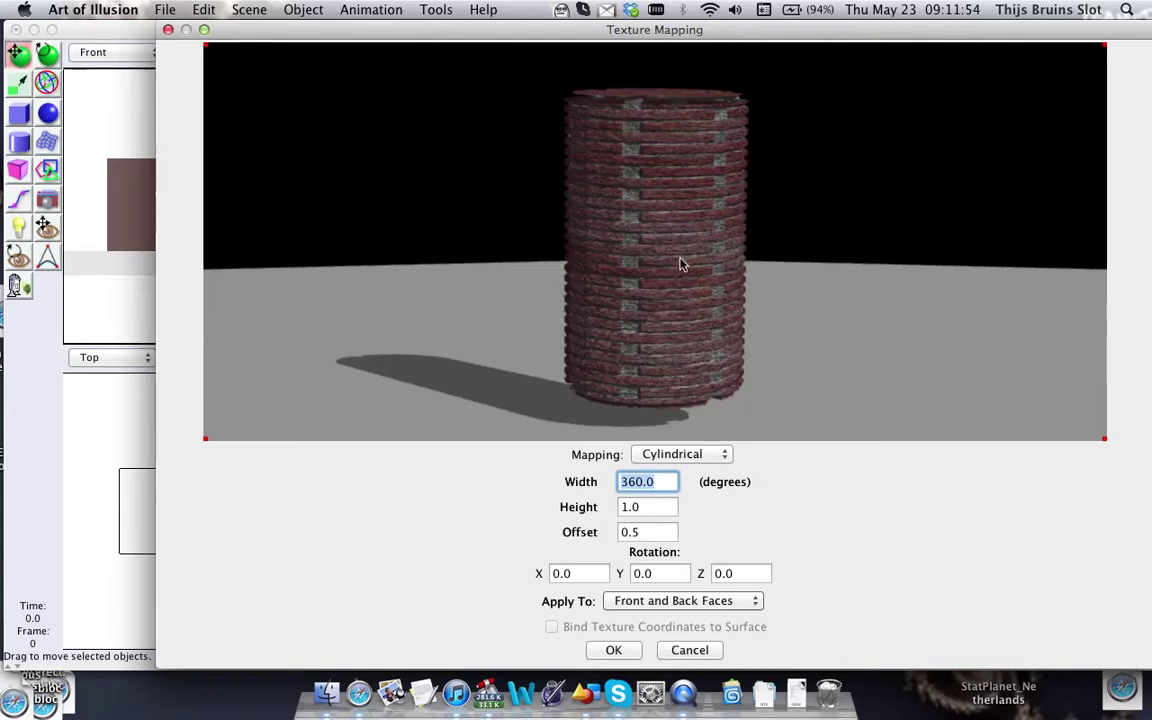
pyautogui.moveTo(681, 260); pyautogui.dragTo(667, 160)
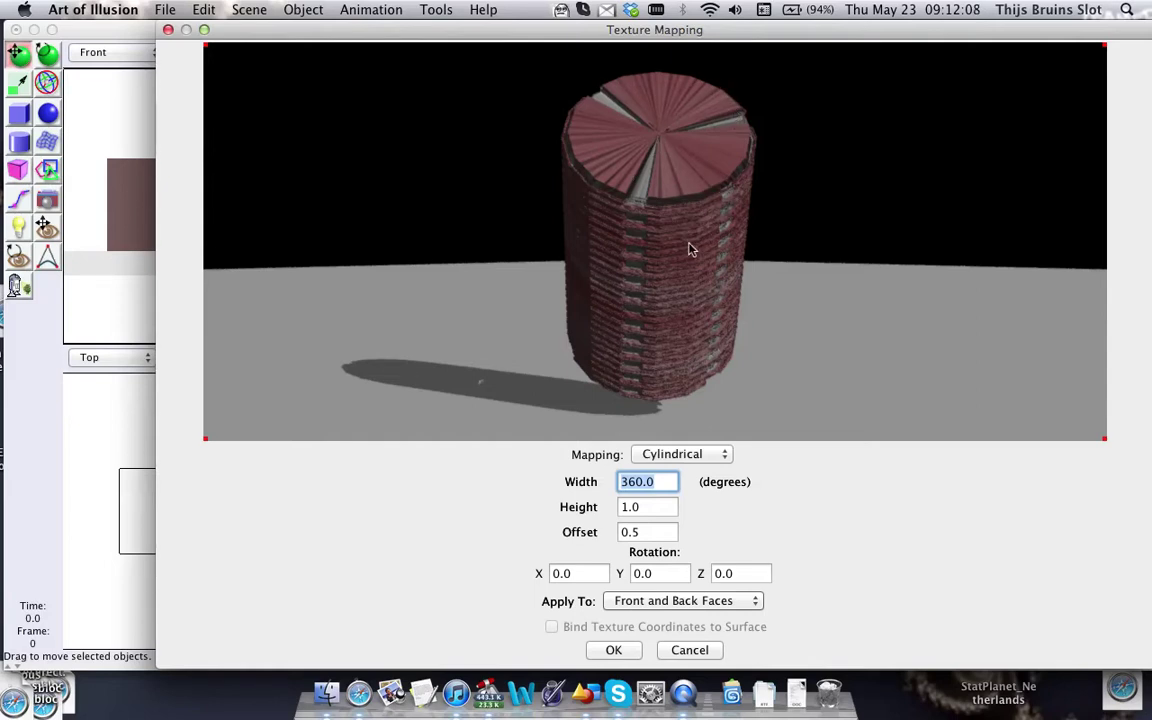
pyautogui.moveTo(690, 249); pyautogui.dragTo(855, 266)
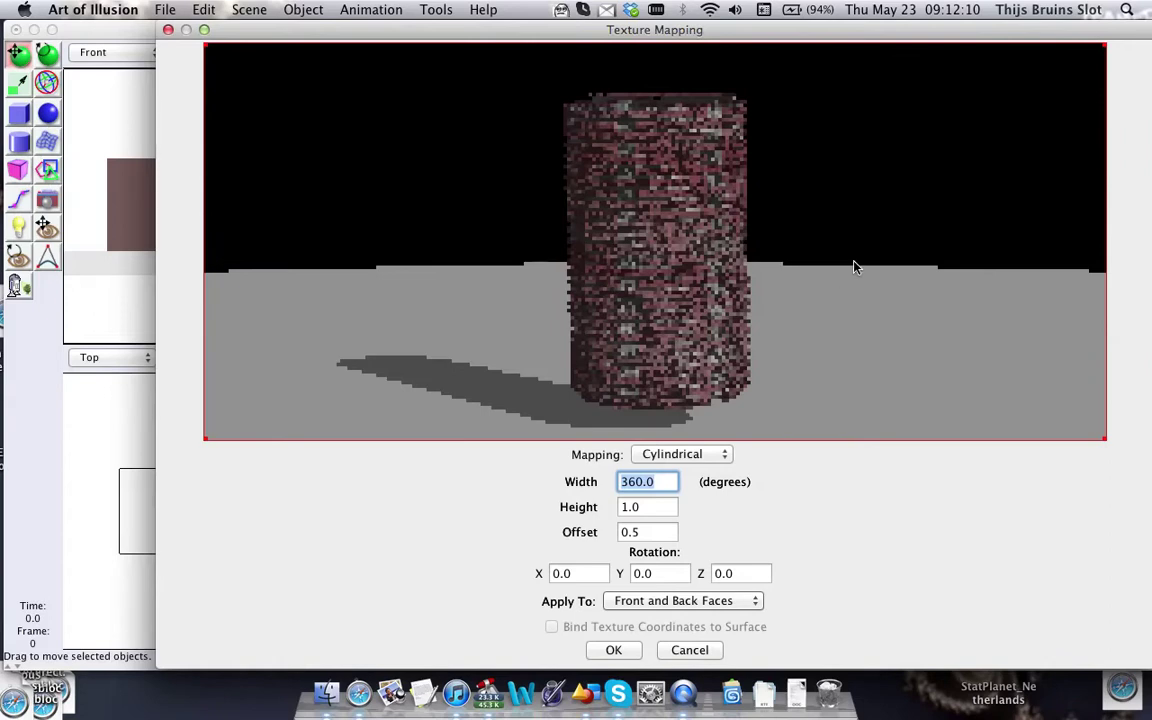
pyautogui.press('Tab')
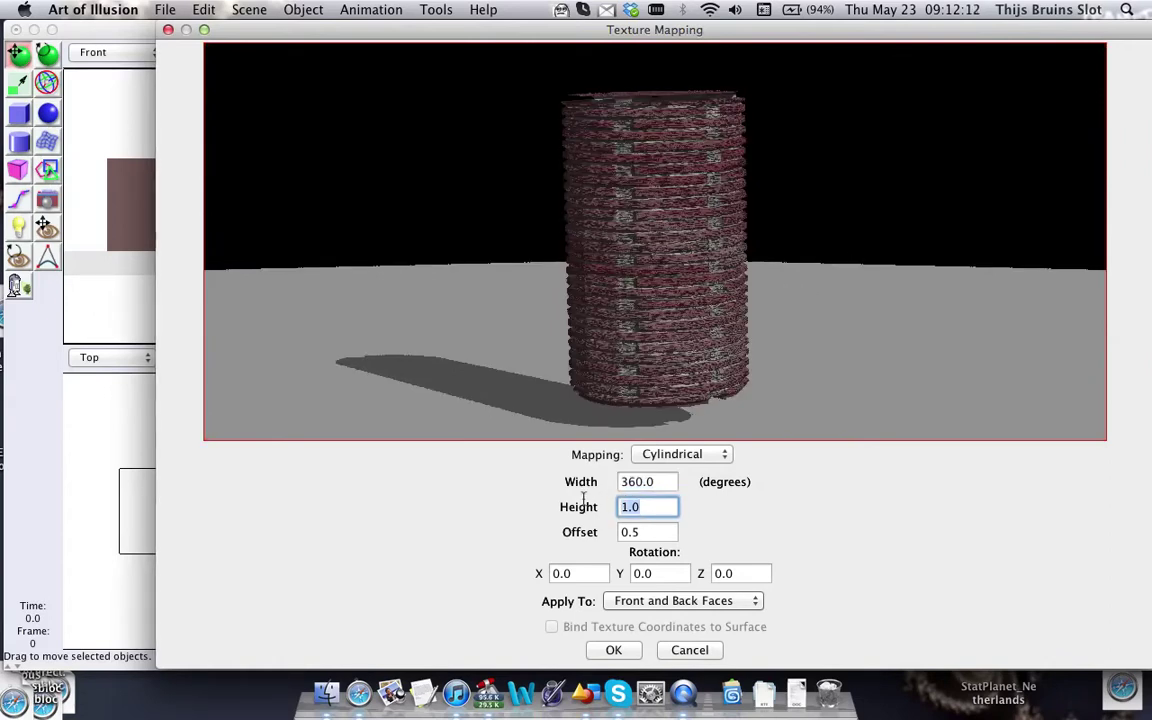
# Set the cylindrical mapping width to 180 degrees.
pyautogui.click(650, 481)
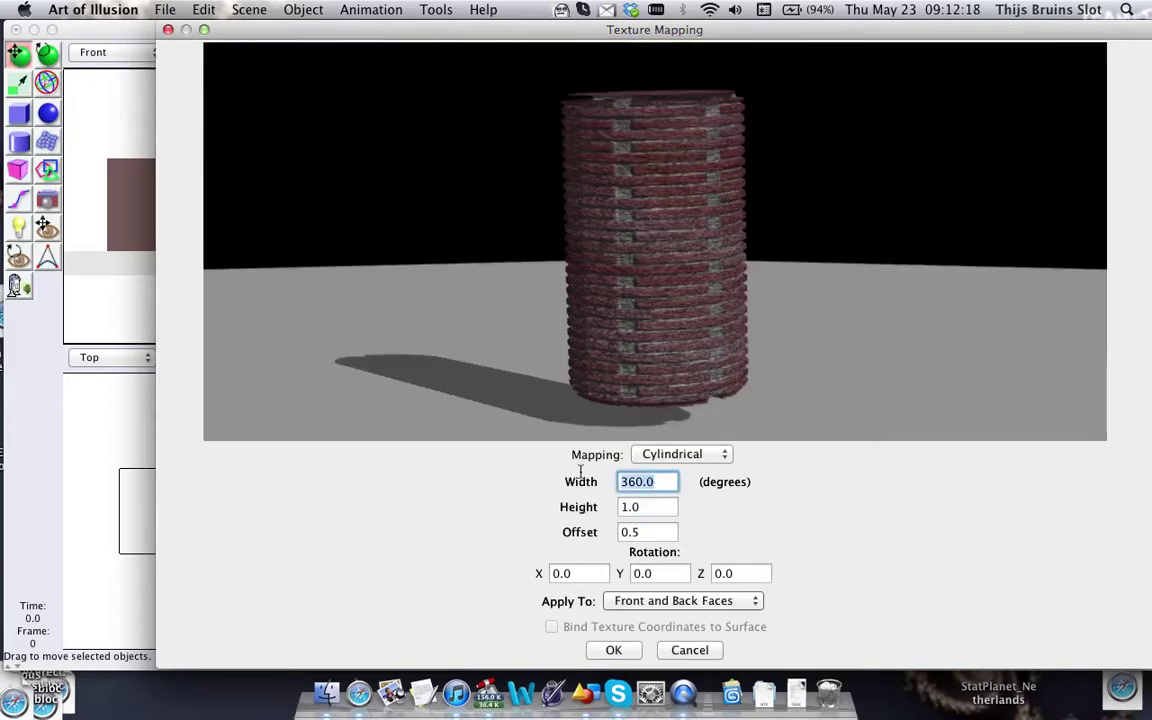
pyautogui.write('90')
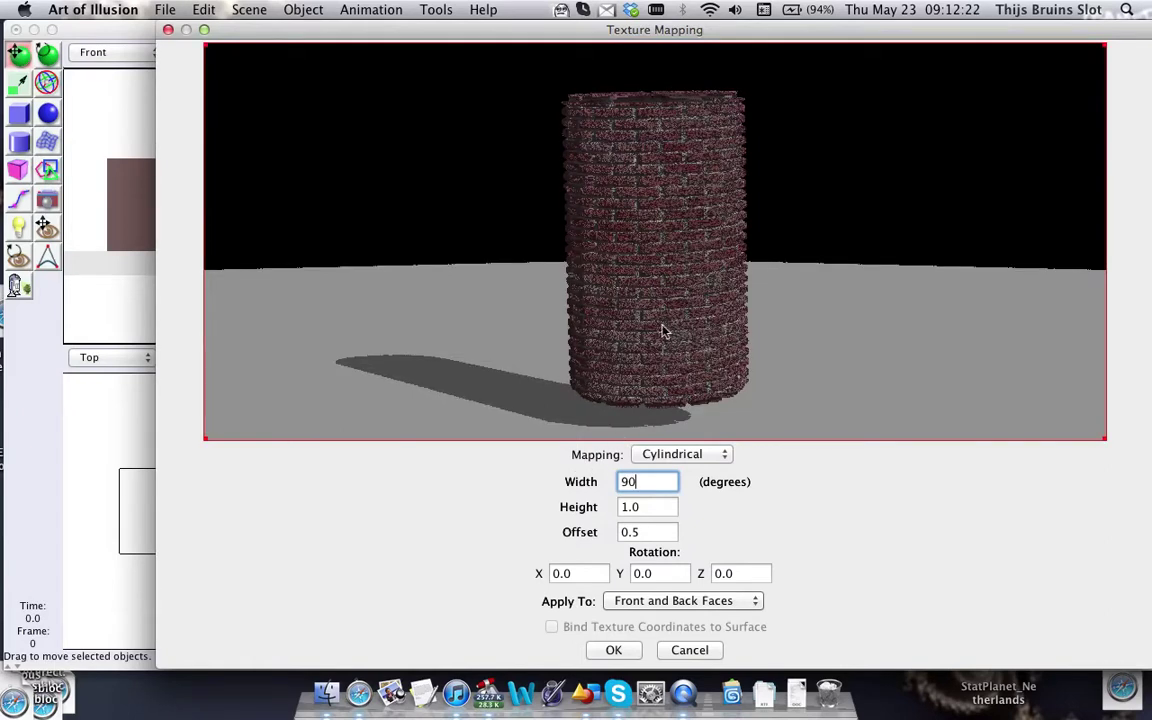
pyautogui.moveTo(662, 320); pyautogui.dragTo(685, 247)
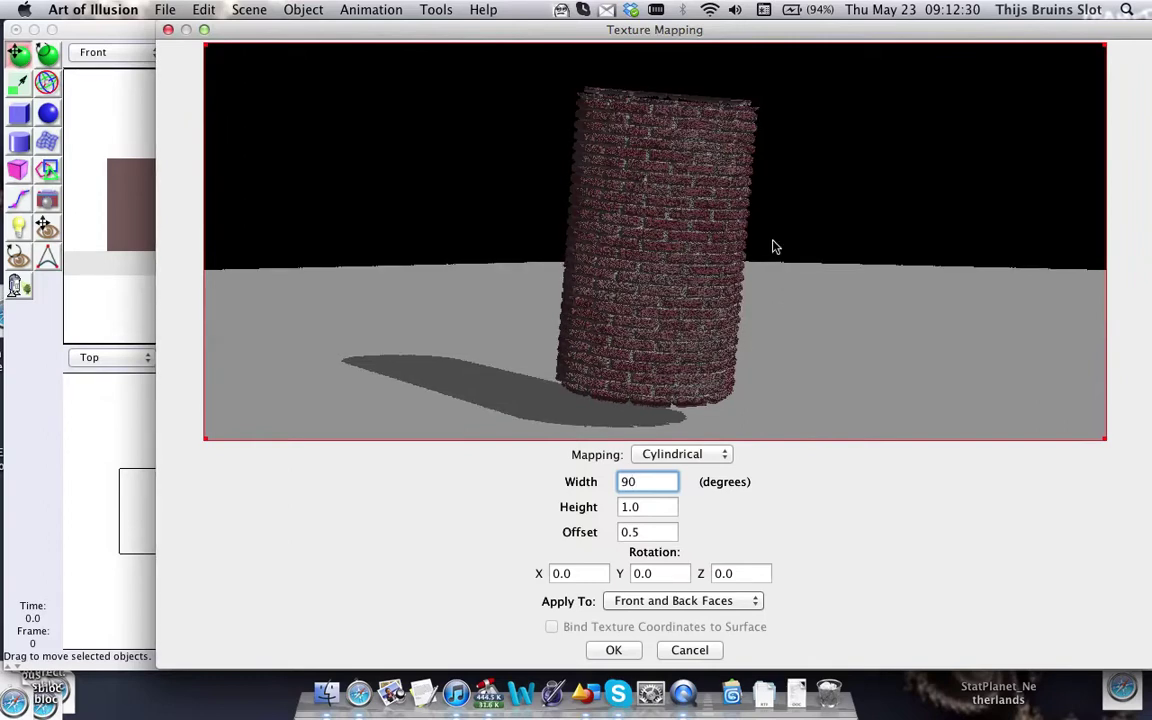
pyautogui.doubleClick(653, 482)
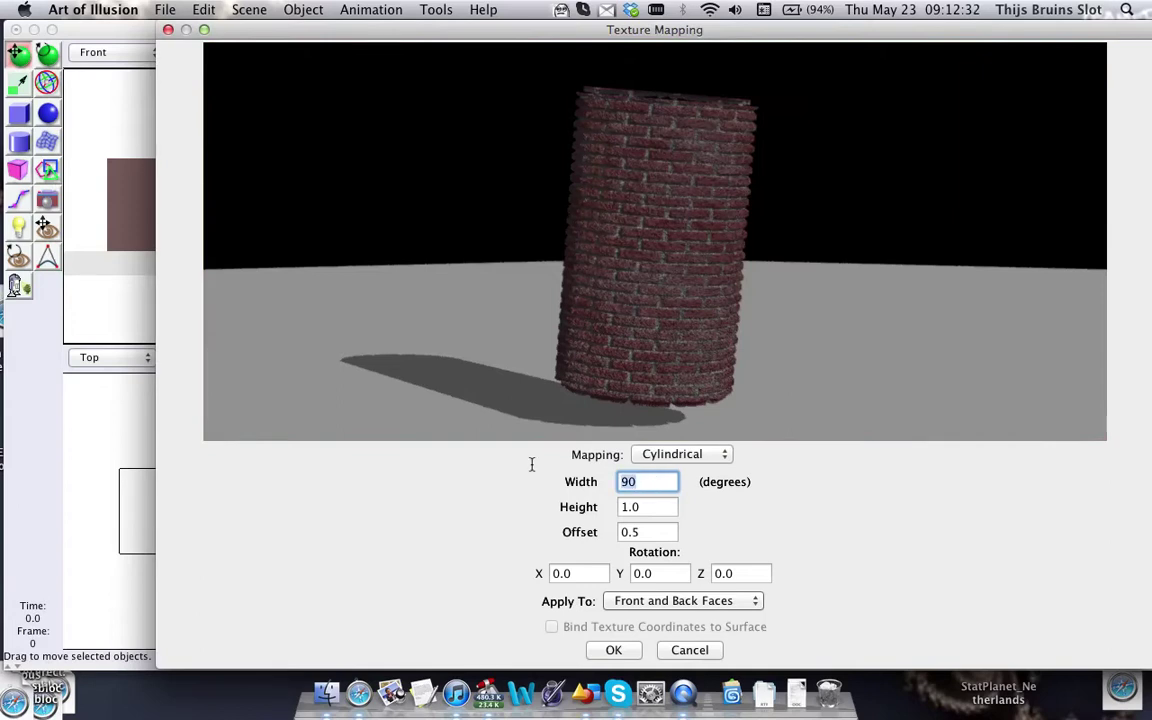
pyautogui.write('180')
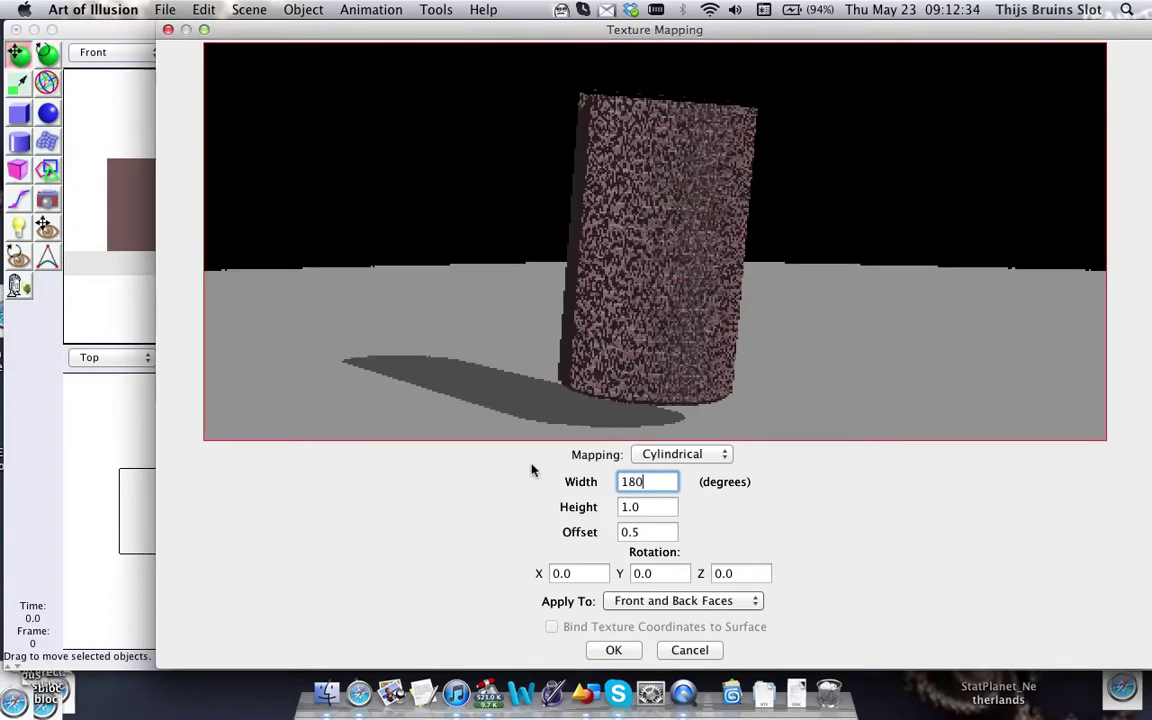
pyautogui.press('Tab')
# Set the mapping height to 5, inspect the larger bricks and accept the mapping.
pyautogui.write('0.')
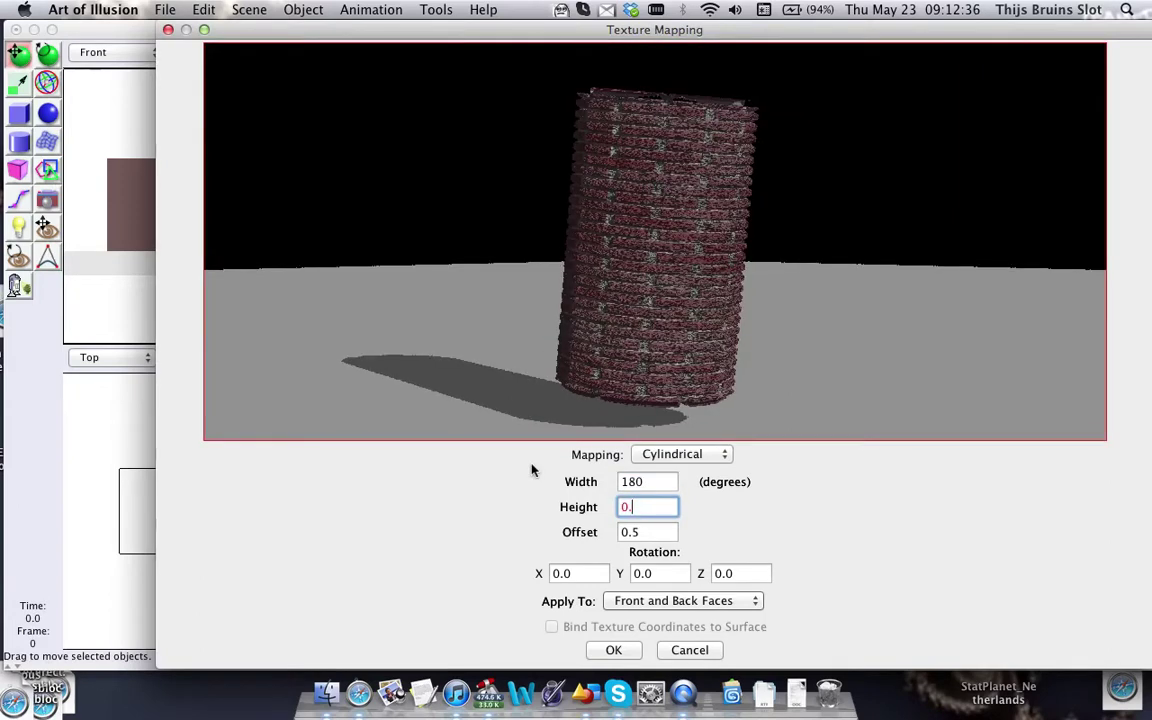
pyautogui.press('Return')
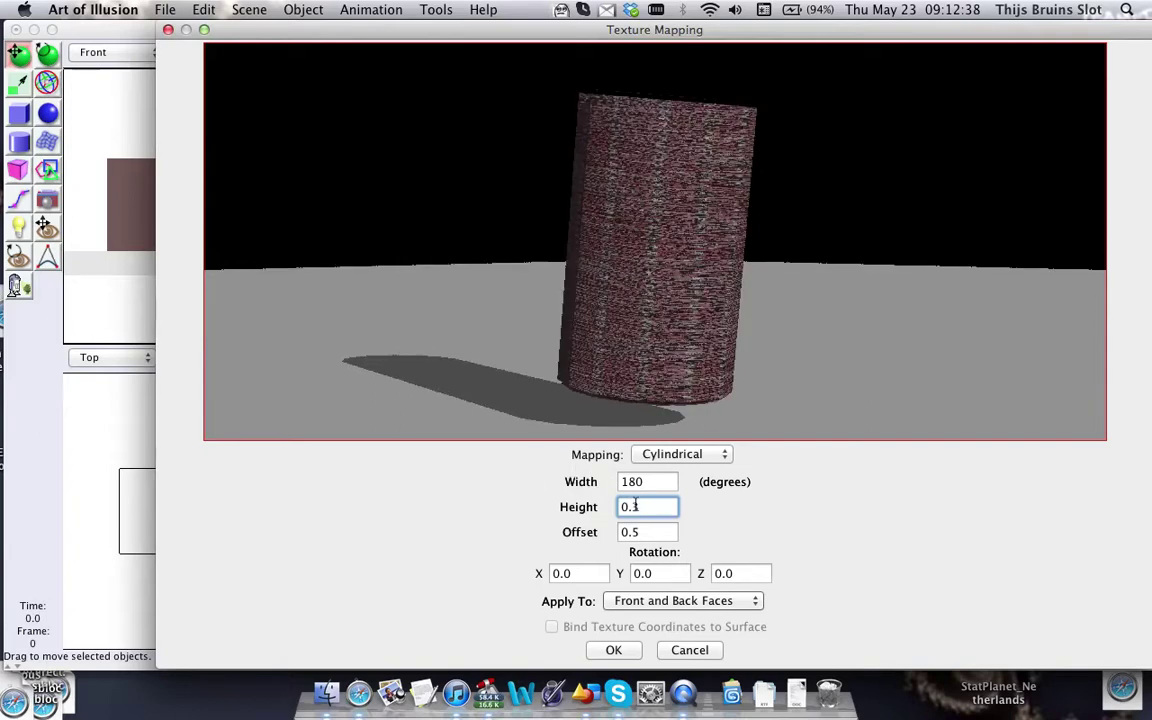
pyautogui.write('5')
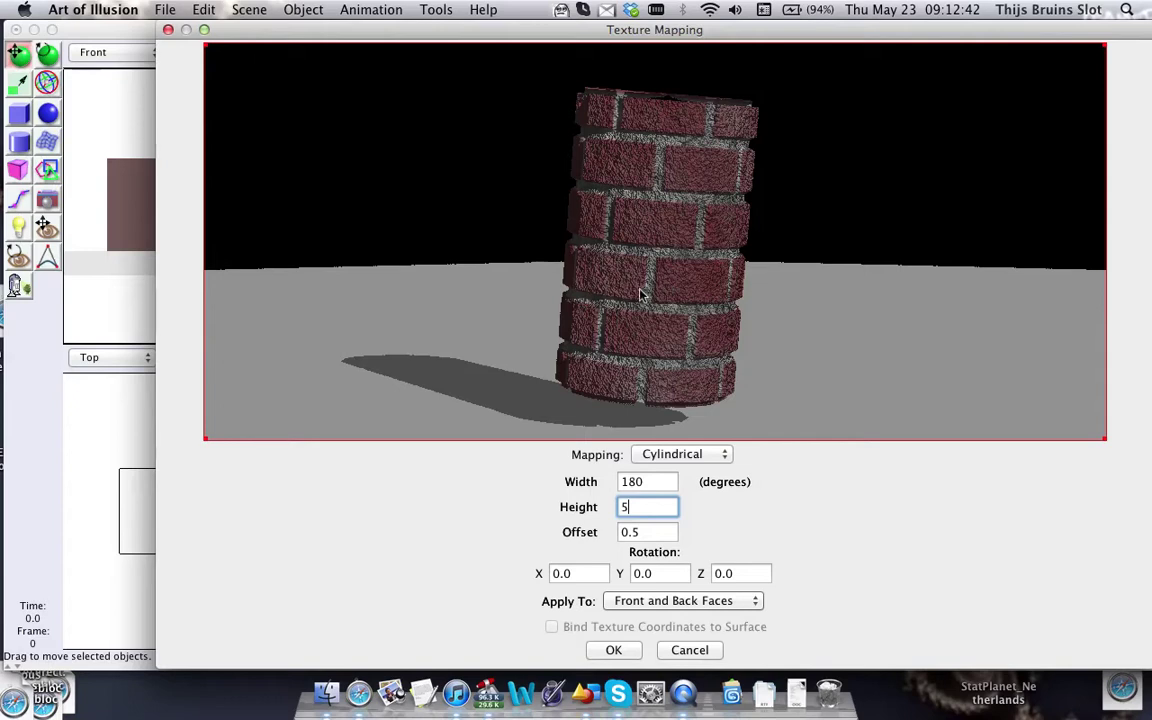
pyautogui.moveTo(566, 261); pyautogui.dragTo(566, 275)
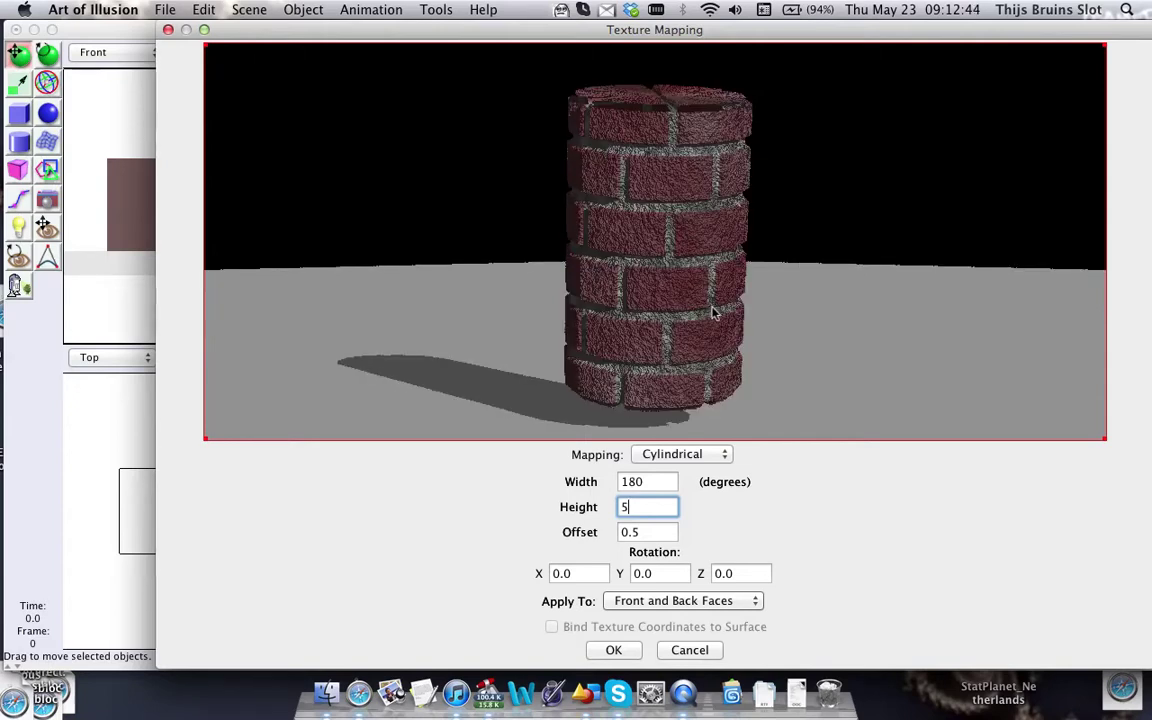
pyautogui.moveTo(603, 328); pyautogui.dragTo(550, 324)
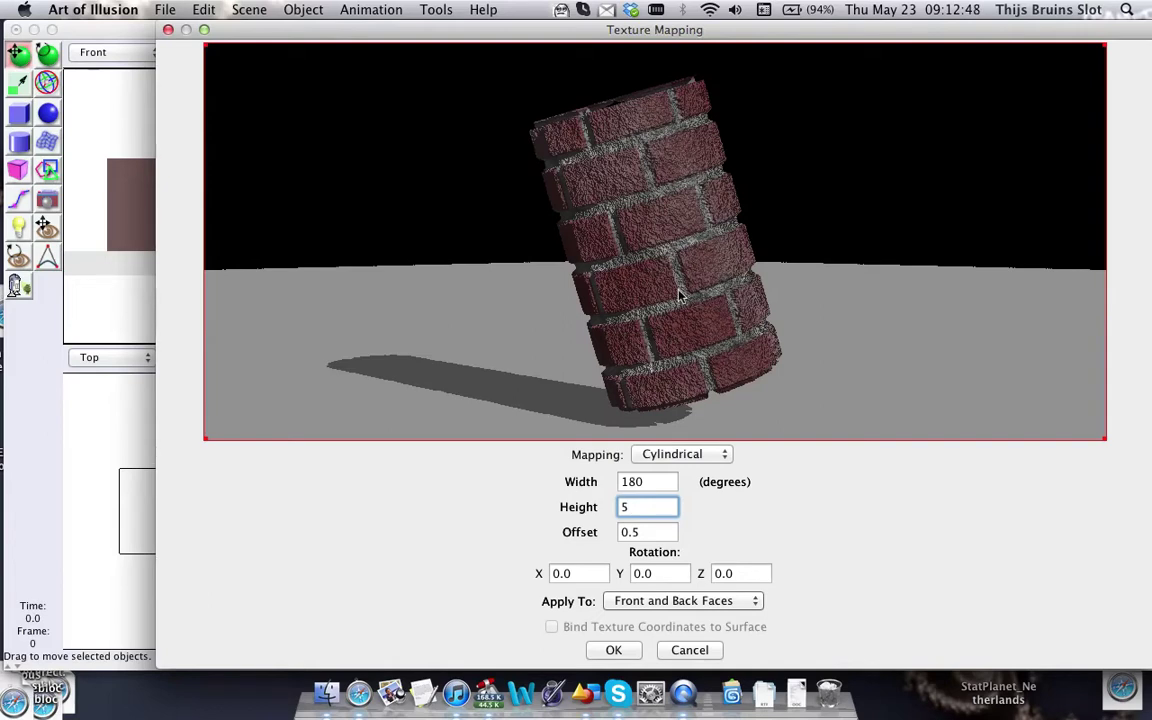
pyautogui.moveTo(678, 295); pyautogui.dragTo(573, 308)
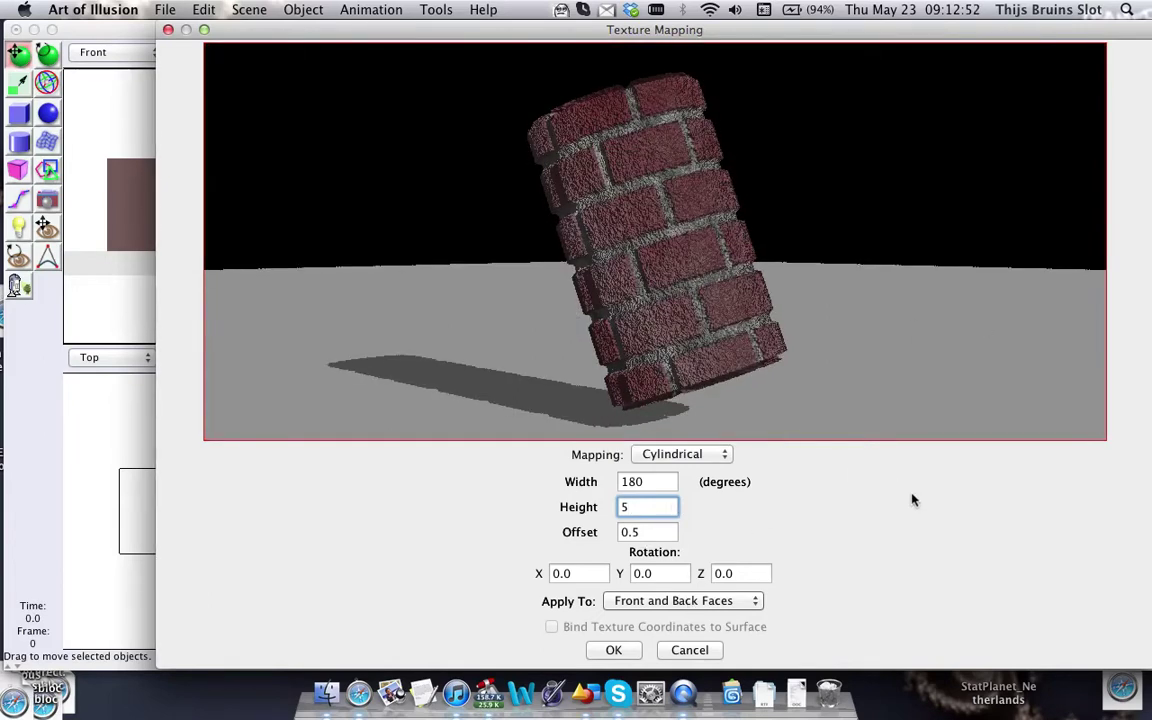
pyautogui.click(613, 650)
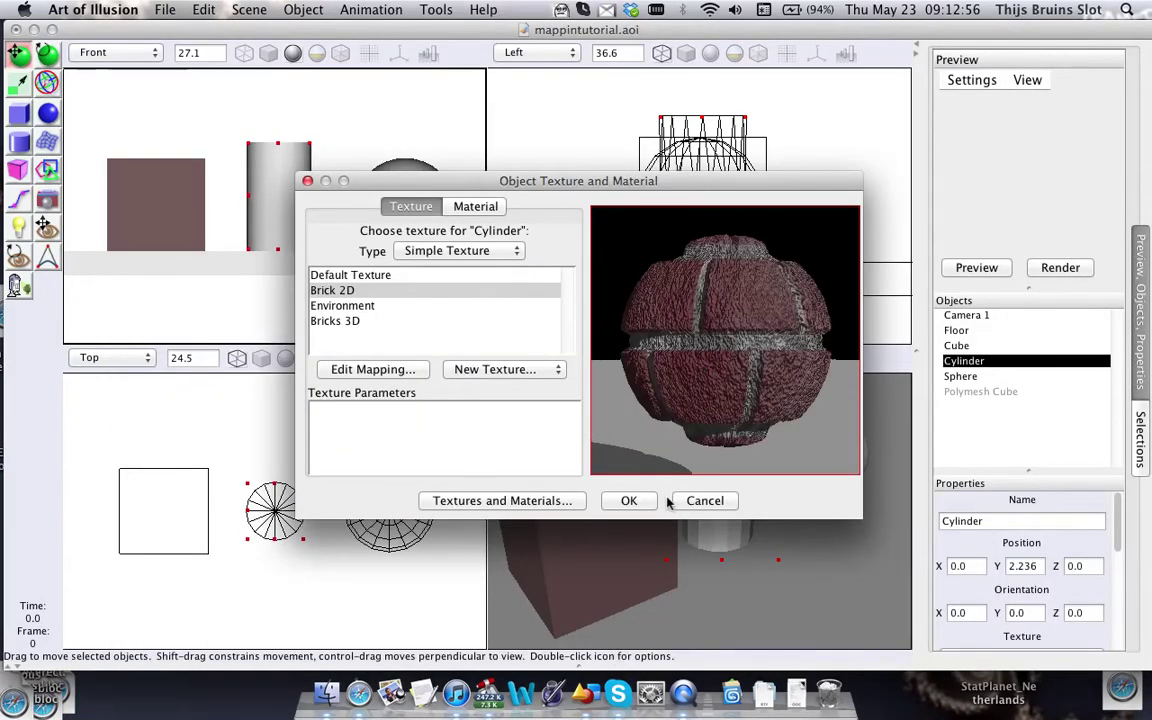
# Confirm the cylinder's texture, select the sphere and assign it Brick 2D.
pyautogui.click(629, 500)
pyautogui.click(998, 377)
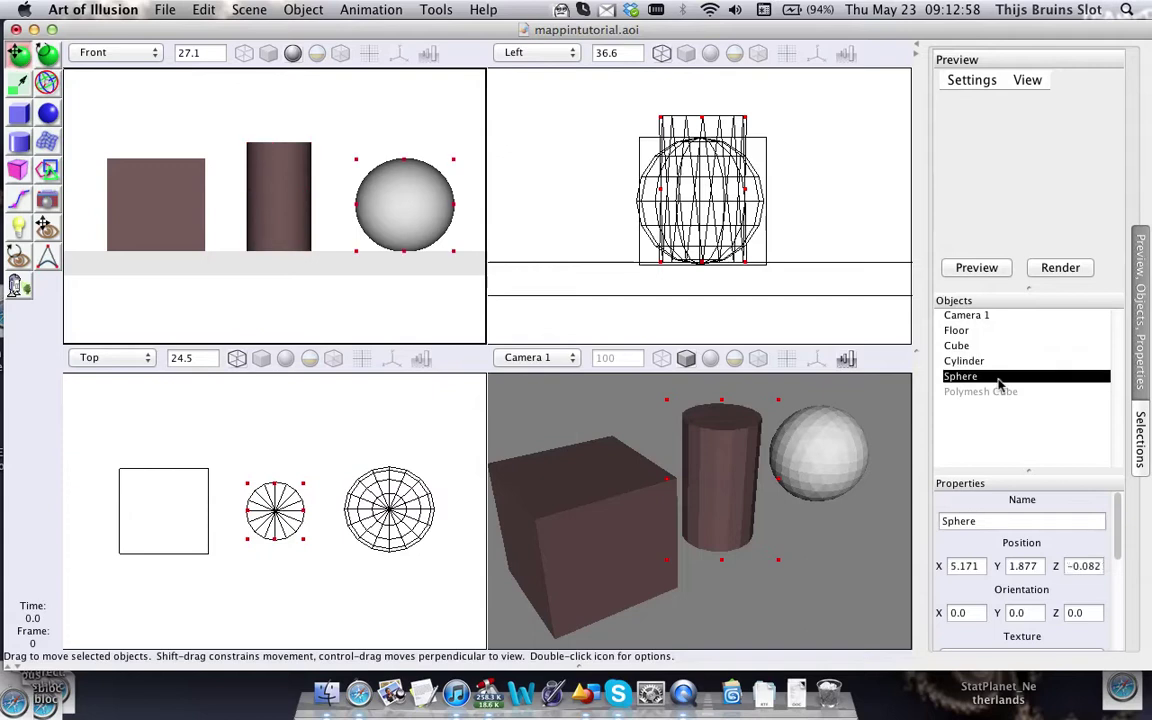
pyautogui.click(971, 364)
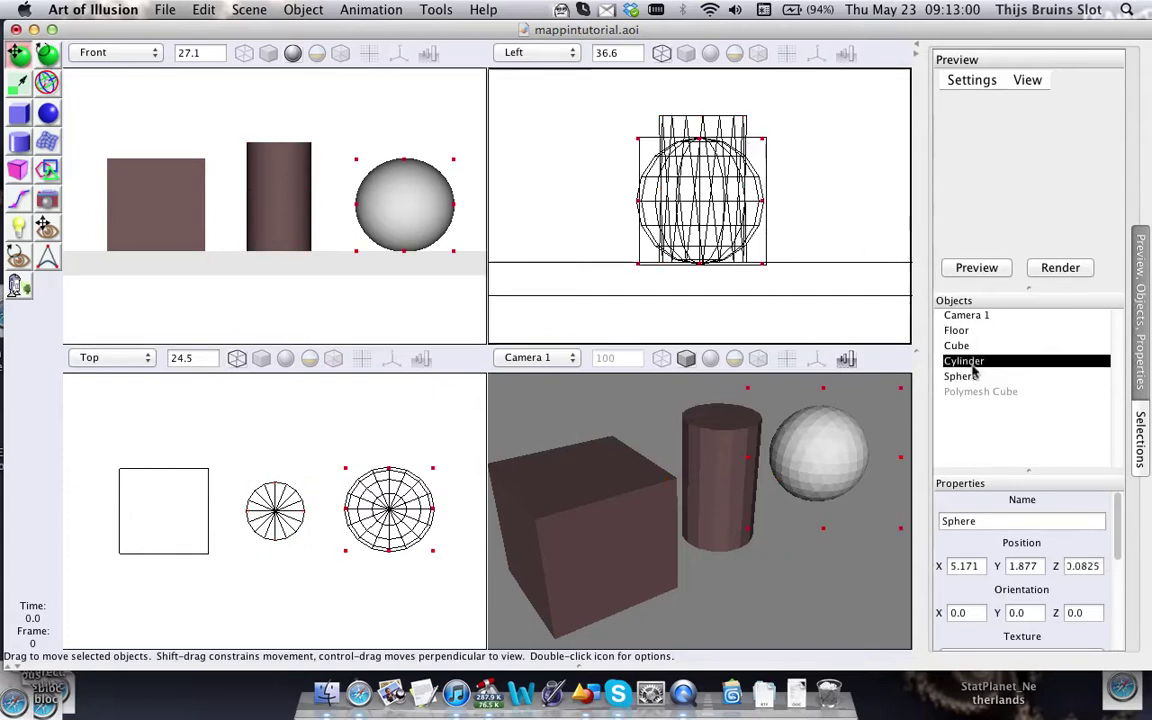
pyautogui.click(962, 376)
pyautogui.click(249, 9)
pyautogui.moveTo(303, 9)
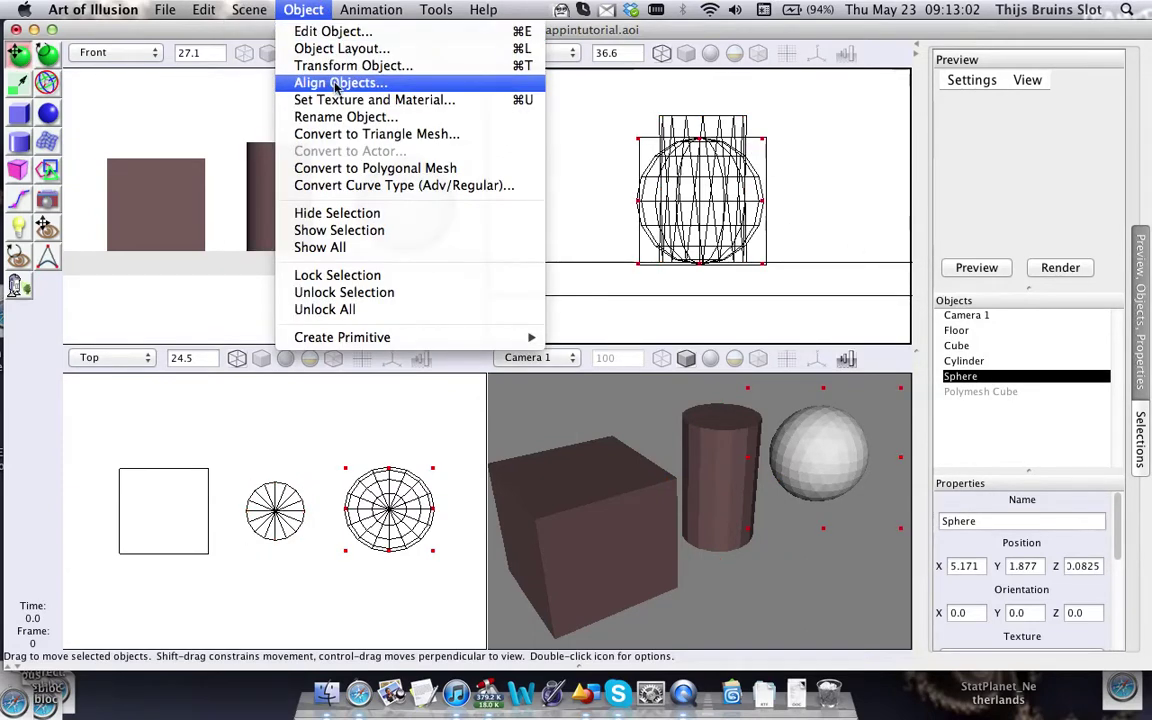
pyautogui.click(352, 100)
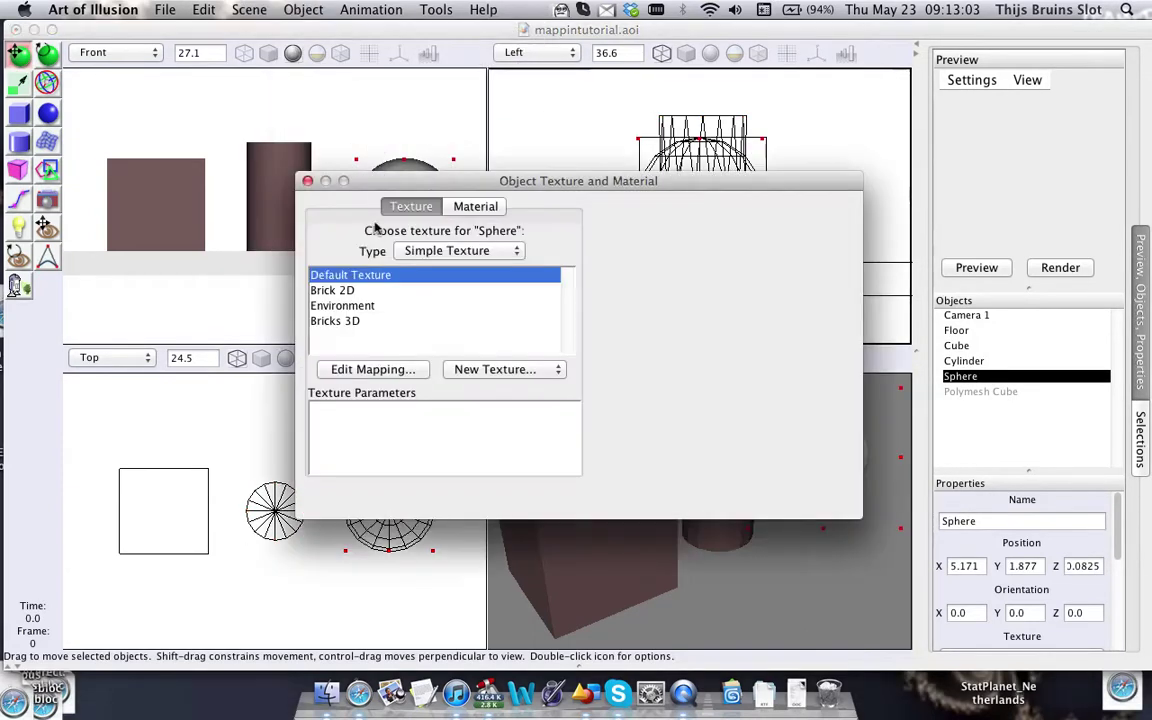
pyautogui.click(340, 290)
# Bring up the sphere's Texture Mapping dialog, enlarge it and rotate the projected-brick preview.
pyautogui.click(365, 369)
pyautogui.moveTo(584, 158); pyautogui.dragTo(226, 34)
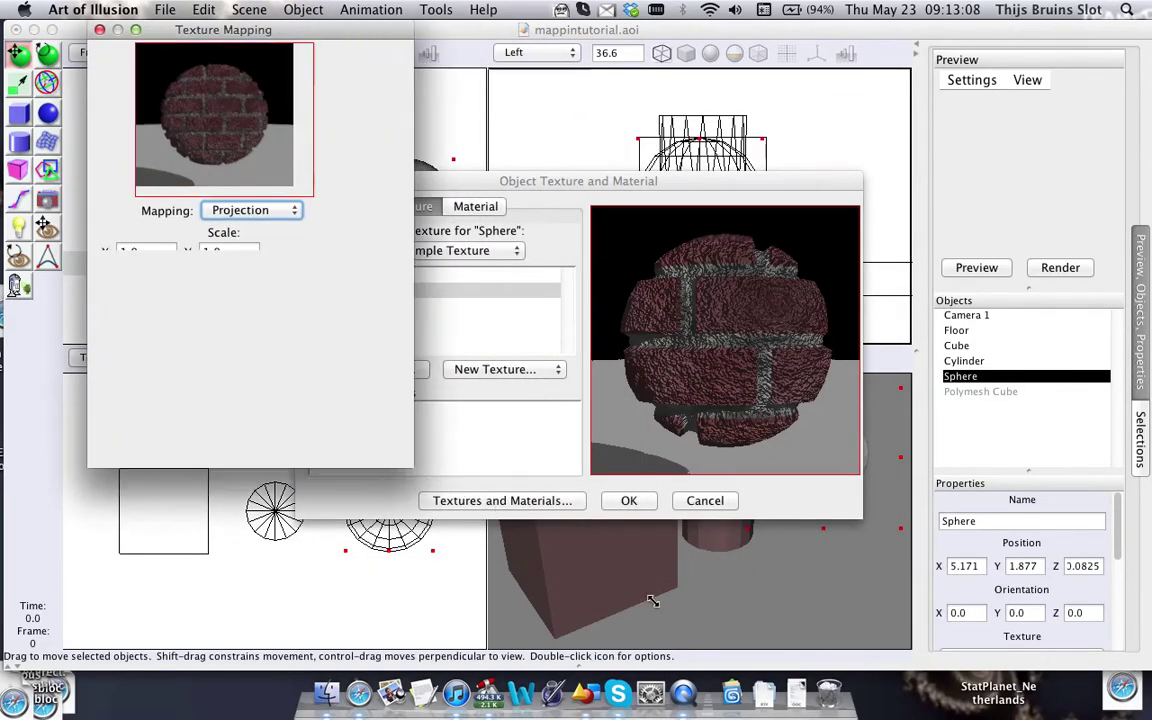
pyautogui.moveTo(652, 600); pyautogui.dragTo(707, 632)
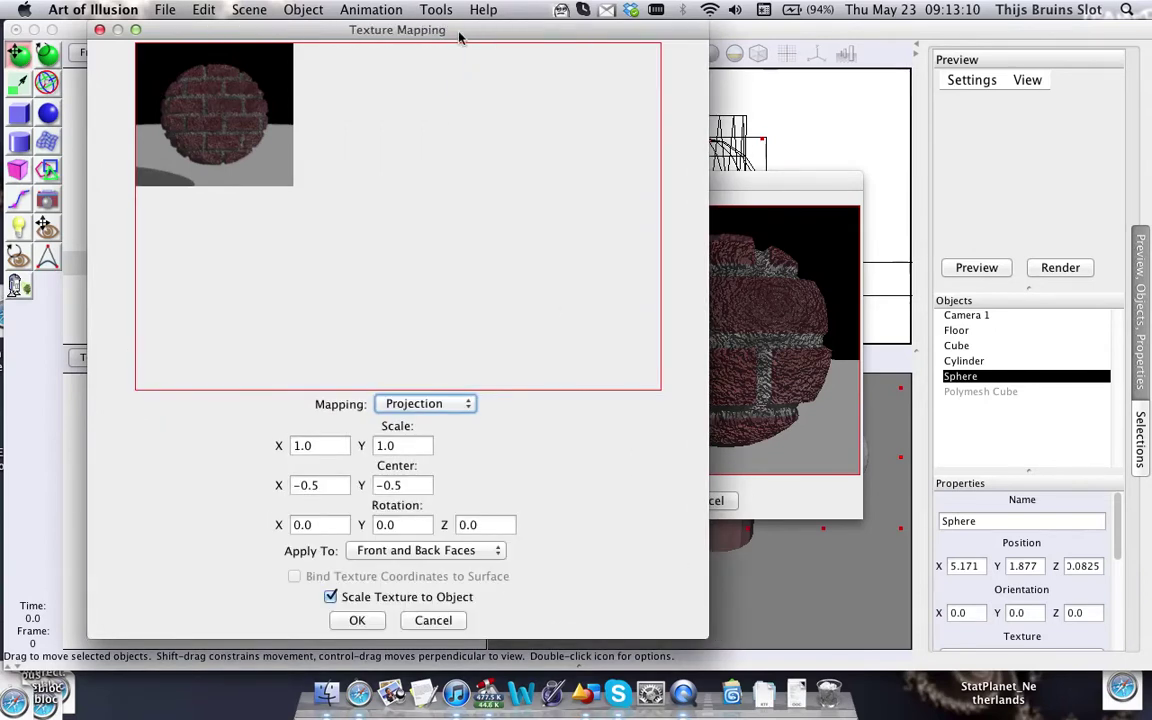
pyautogui.moveTo(459, 36); pyautogui.dragTo(650, 36)
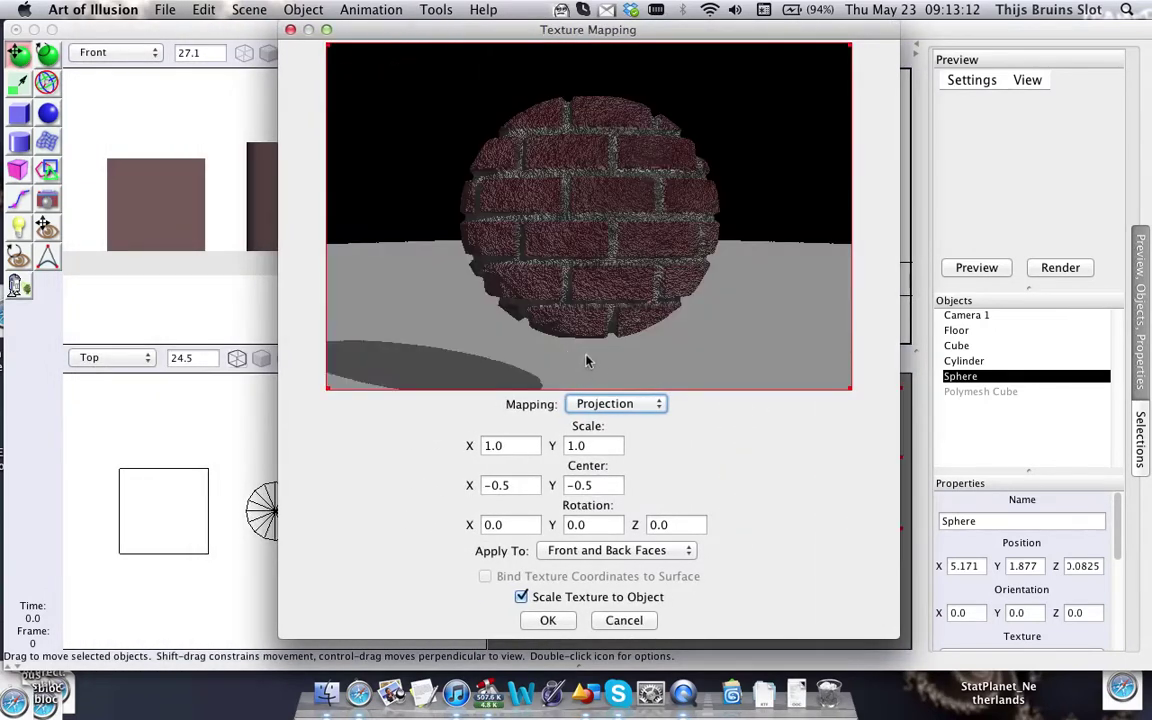
pyautogui.moveTo(601, 232); pyautogui.dragTo(740, 240)
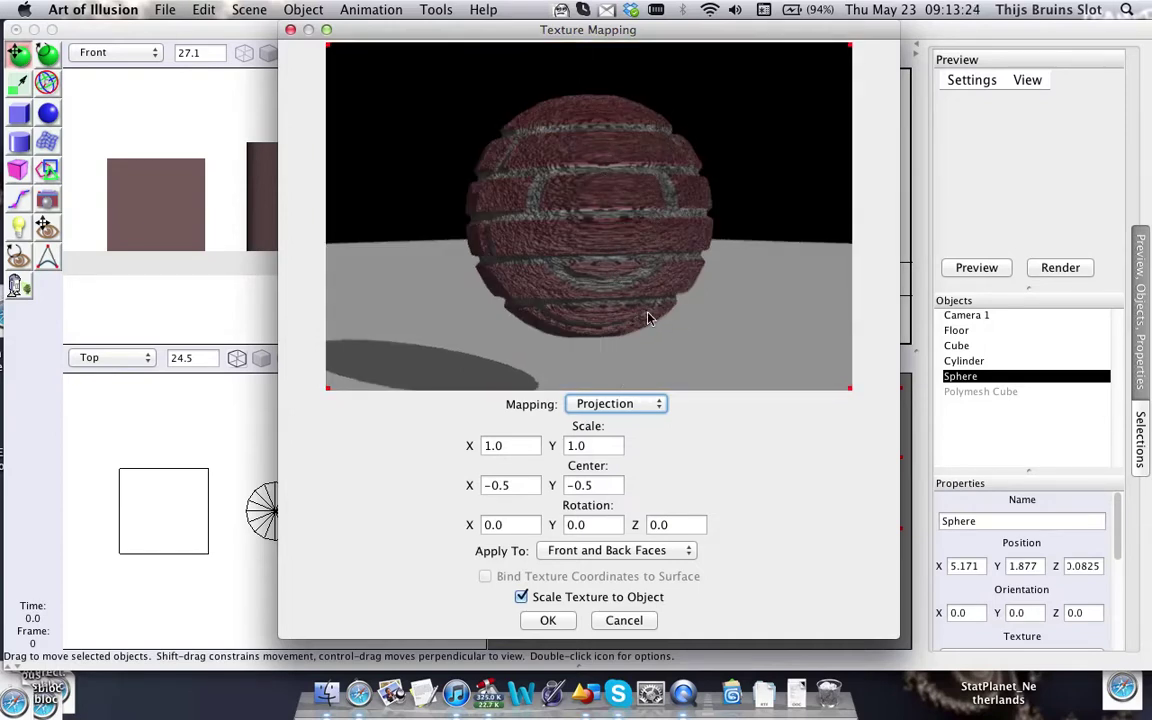
# Switch the sphere's mapping to Spherical and enlarge the mapping dialog.
pyautogui.click(612, 403)
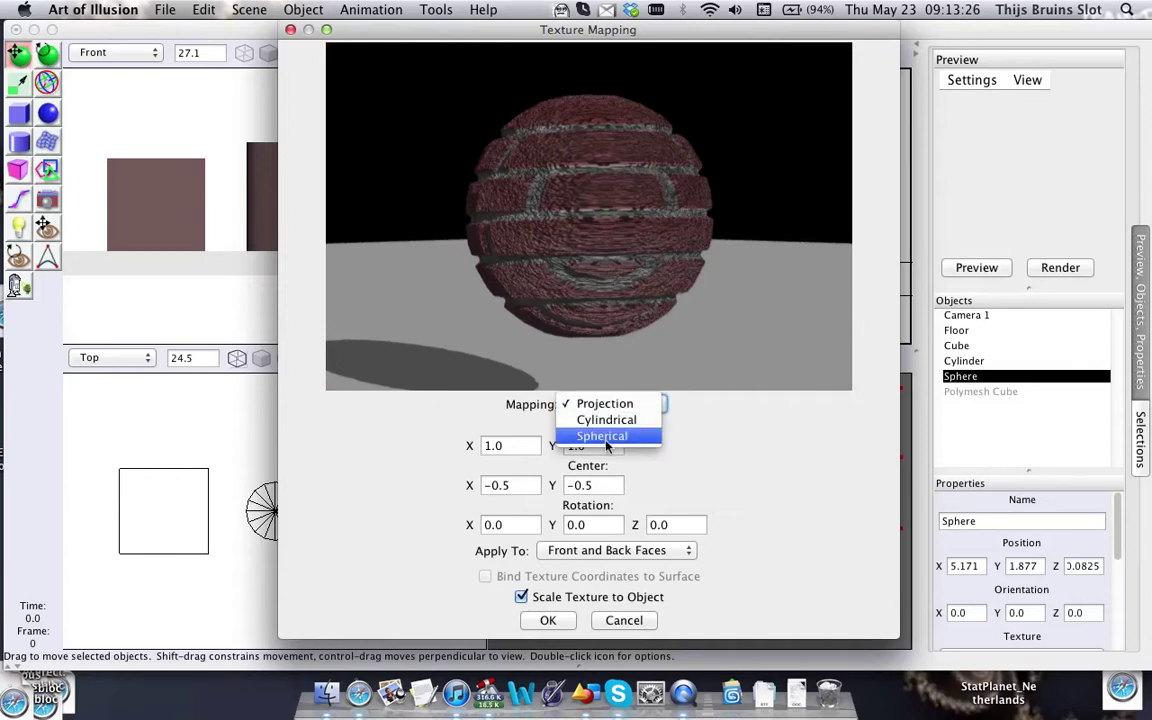
pyautogui.click(600, 437)
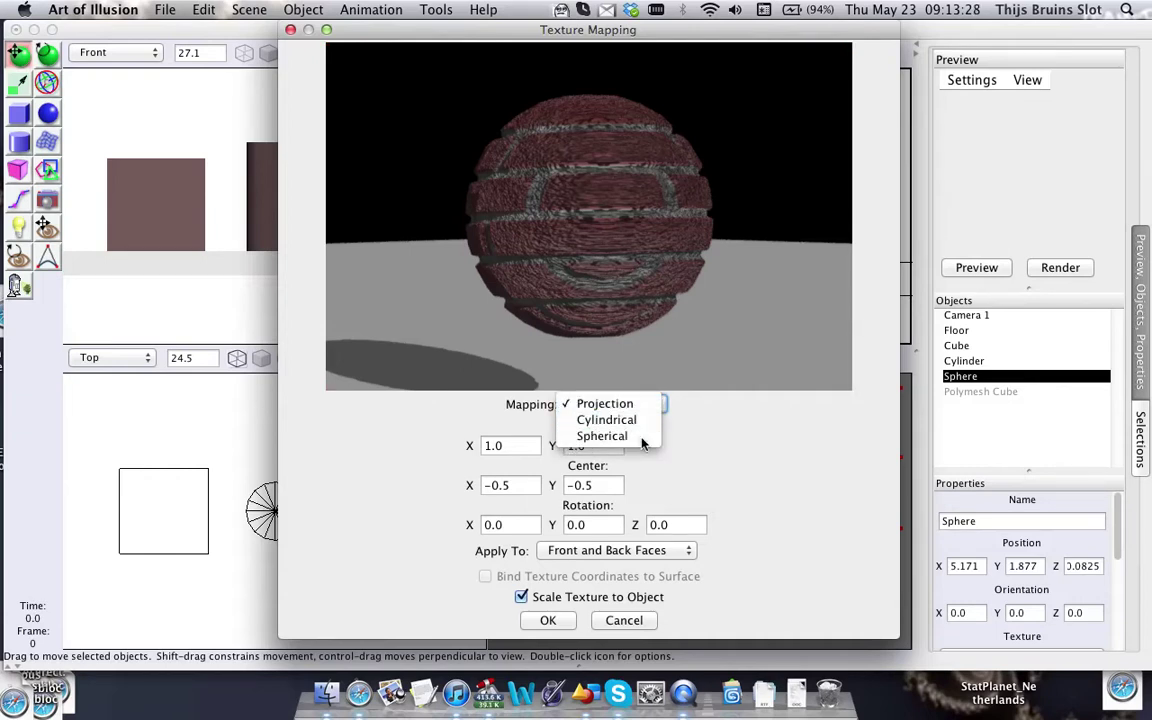
pyautogui.moveTo(440, 28); pyautogui.dragTo(247, 28)
pyautogui.moveTo(328, 410); pyautogui.dragTo(1020, 668)
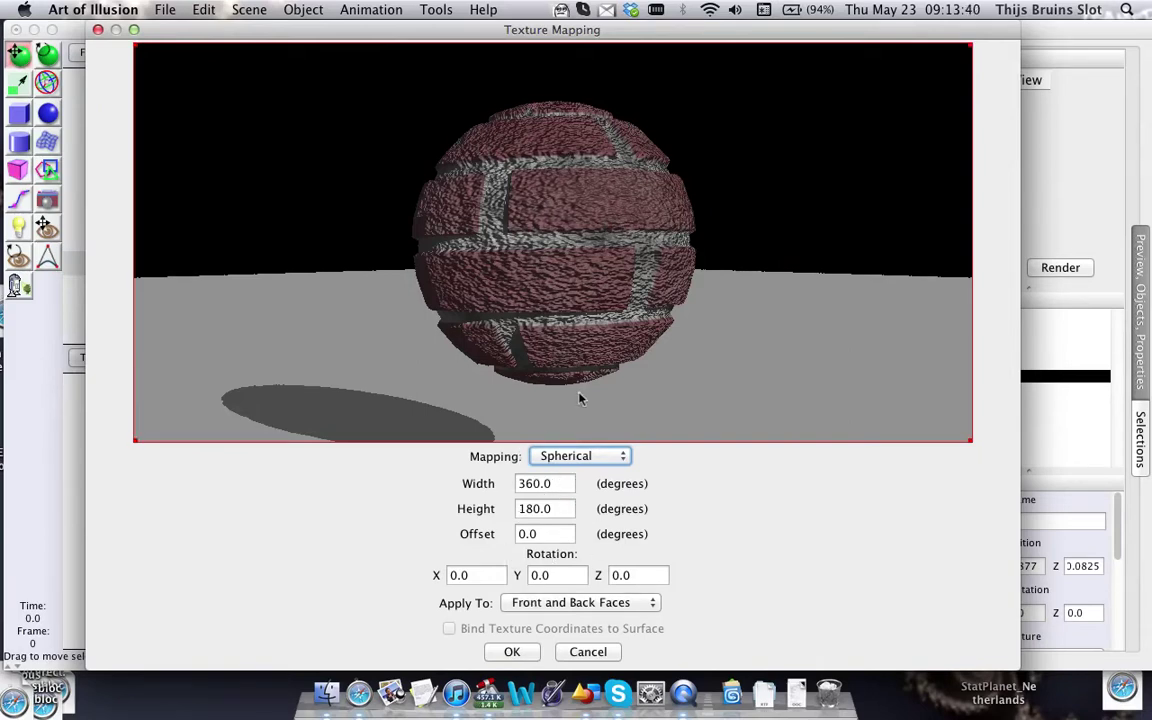
# Rotate the sphere preview to inspect the spherically wrapped bricks.
pyautogui.moveTo(579, 399); pyautogui.dragTo(636, 258)
pyautogui.moveTo(508, 246); pyautogui.dragTo(564, 275)
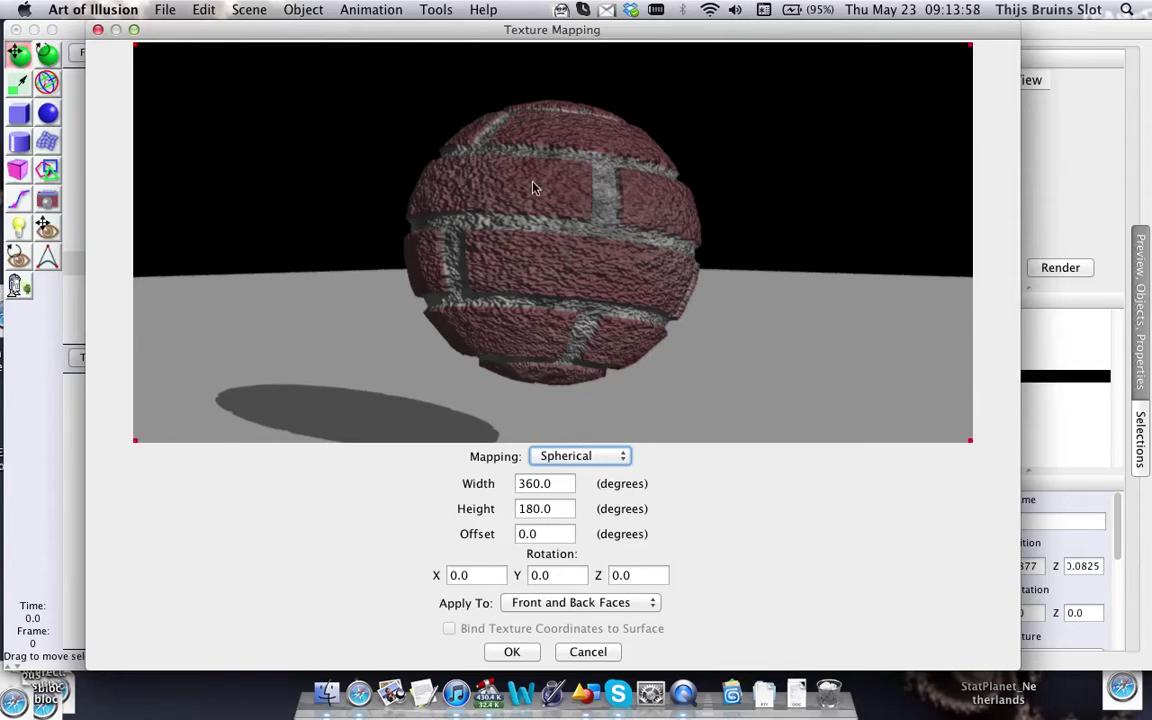
pyautogui.moveTo(532, 187); pyautogui.dragTo(453, 197)
pyautogui.moveTo(492, 270); pyautogui.dragTo(551, 264)
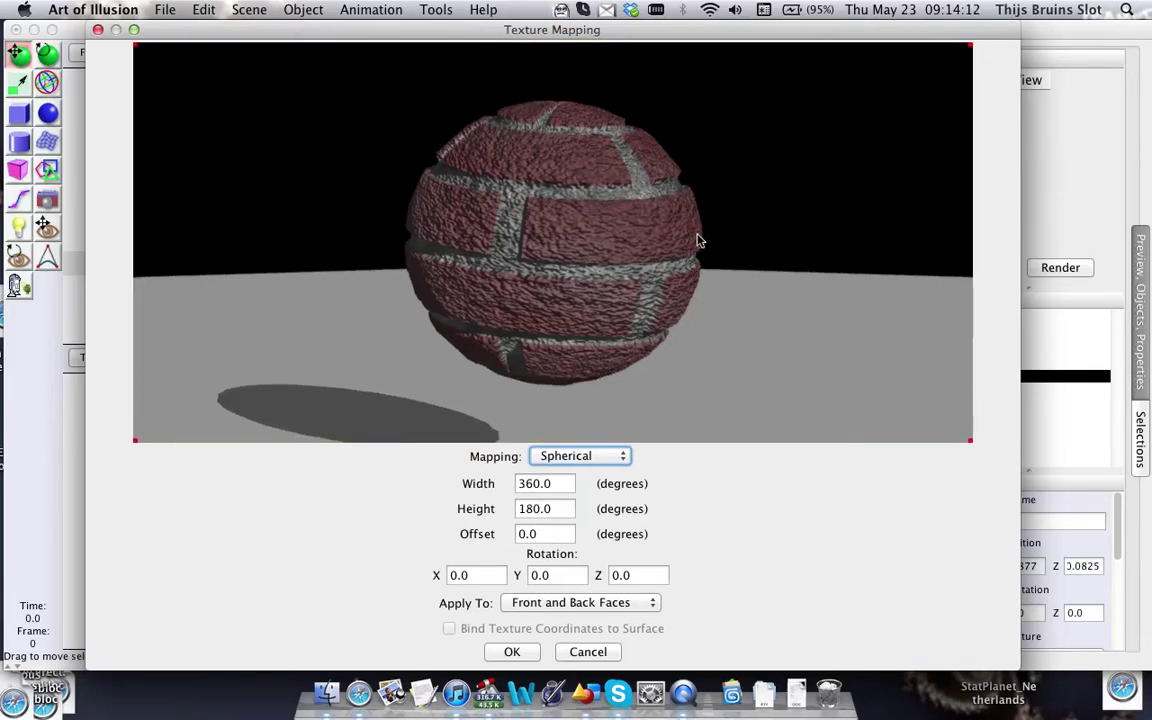
pyautogui.click(545, 483)
# Set the sphere's spherical mapping width and height both to 180.
pyautogui.doubleClick(536, 483)
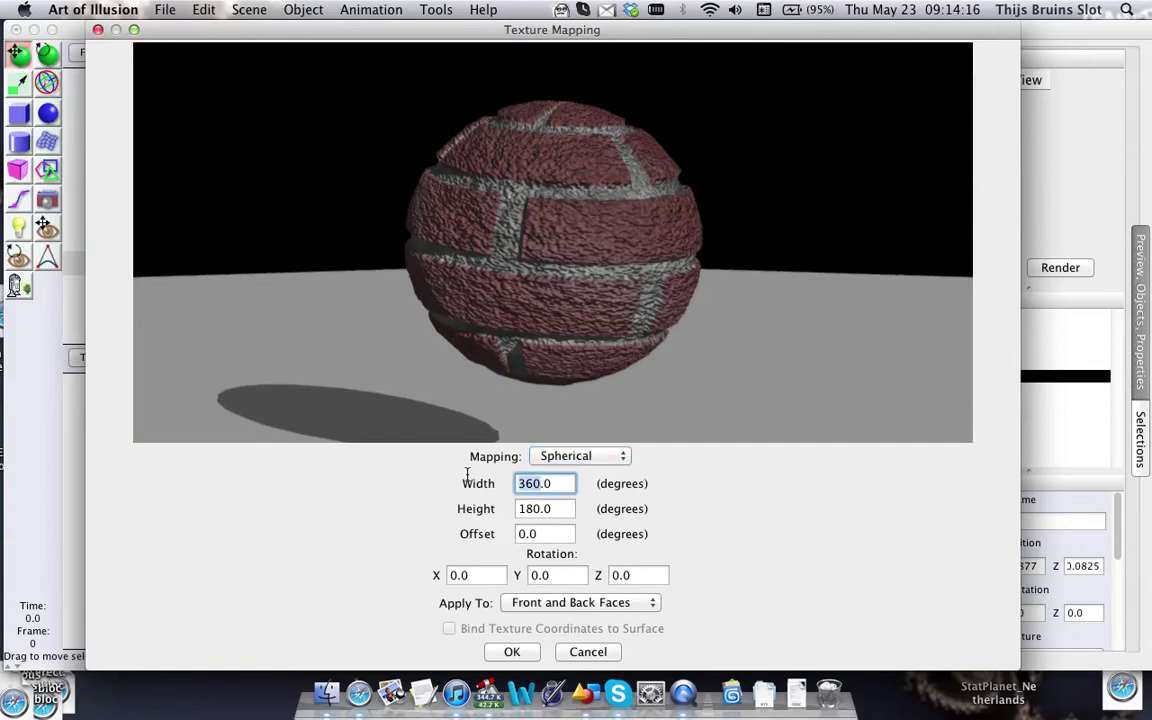
pyautogui.write('180')
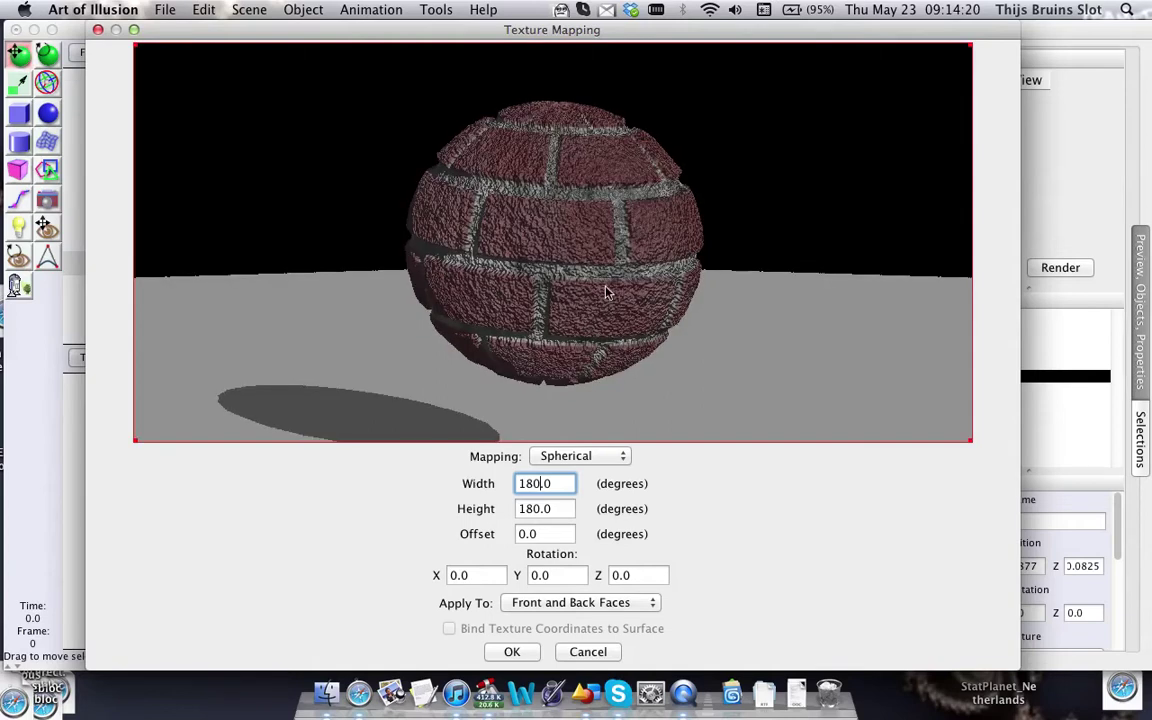
pyautogui.doubleClick(548, 510)
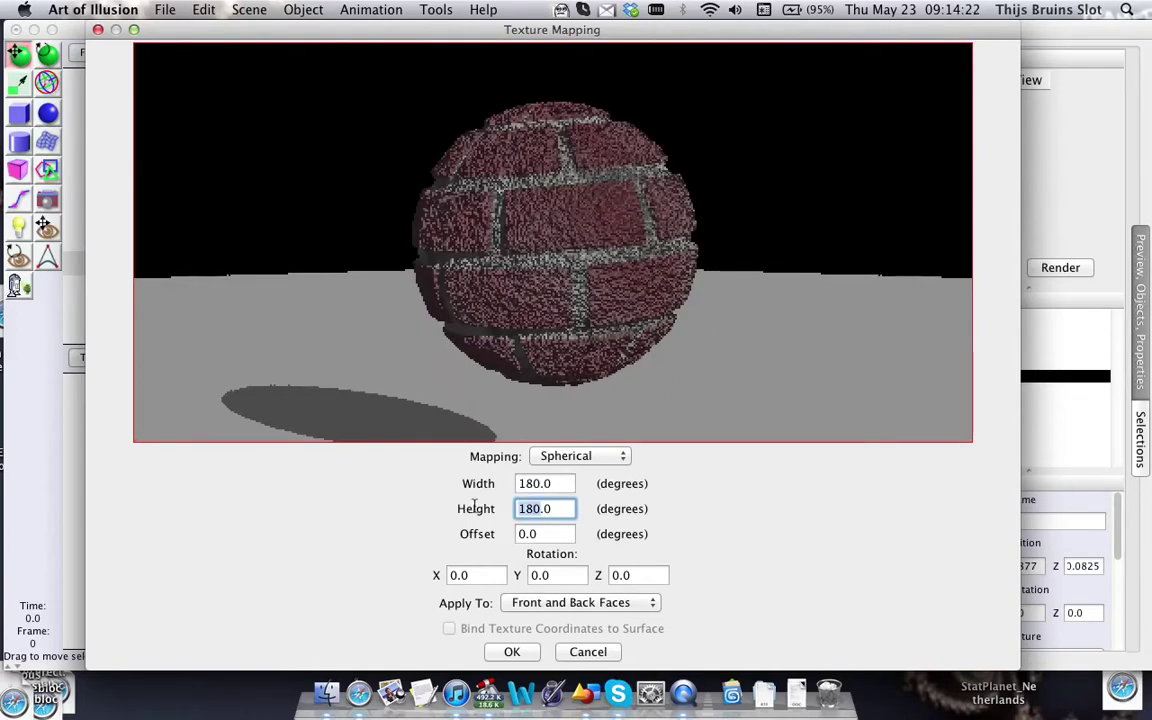
pyautogui.write('9')
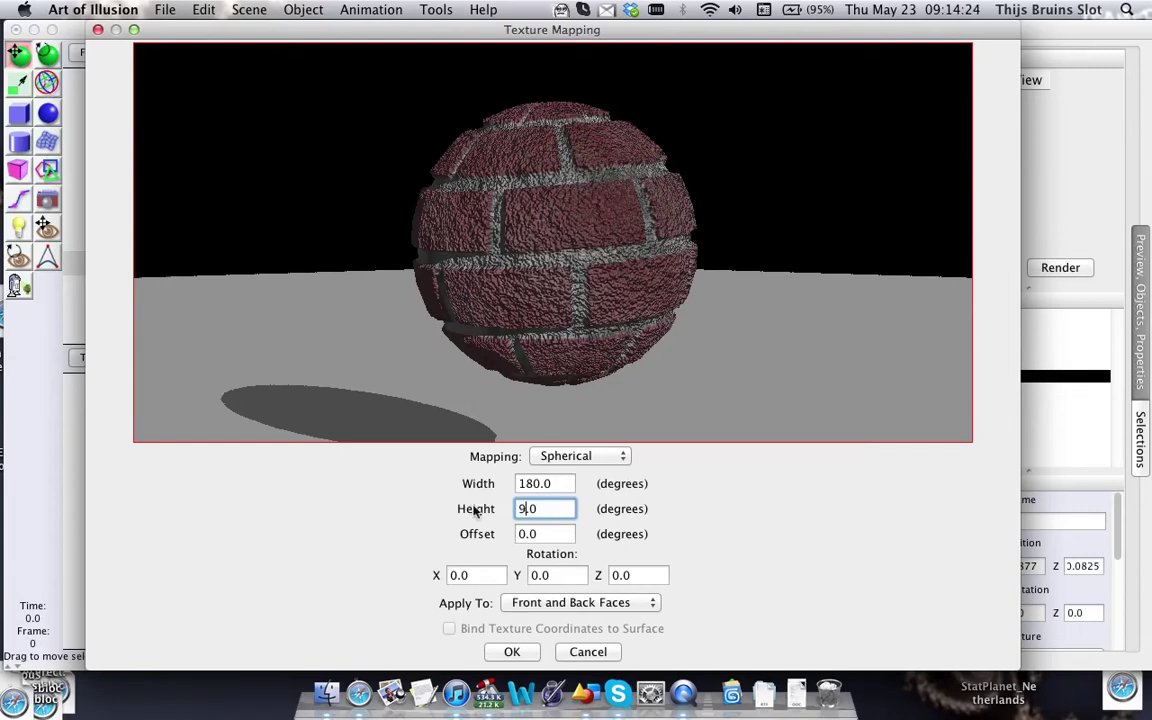
pyautogui.write('0')
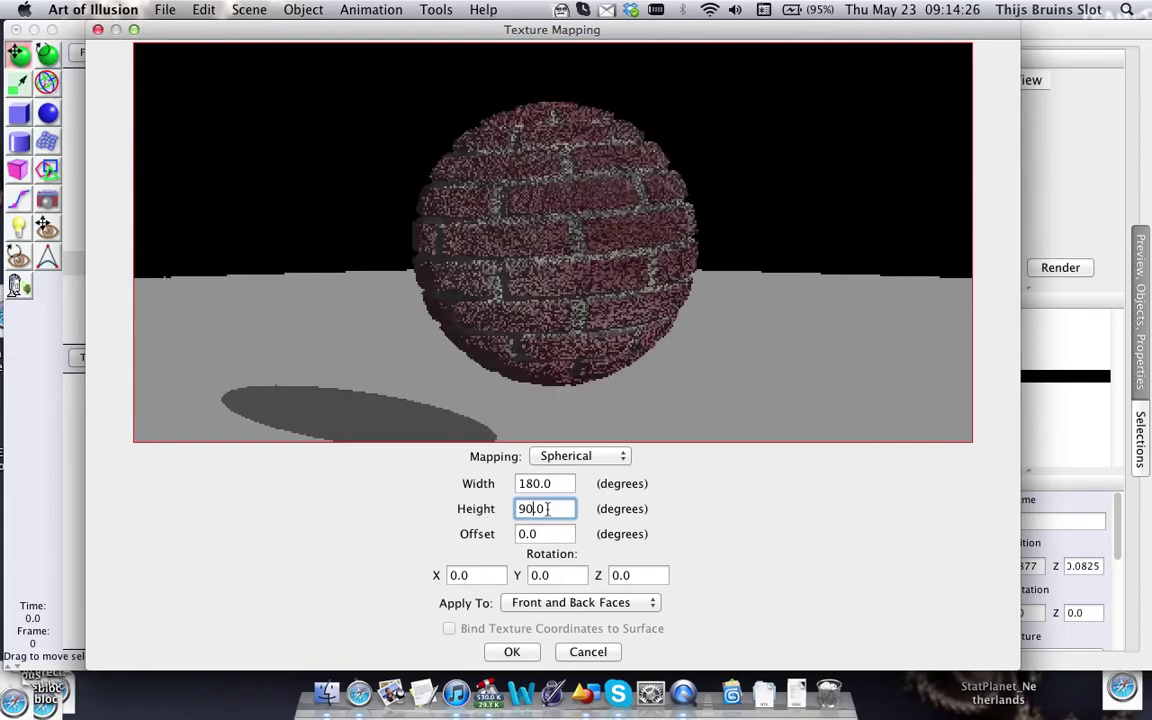
pyautogui.press('BackSpace')
pyautogui.press('BackSpace')
pyautogui.write('18')
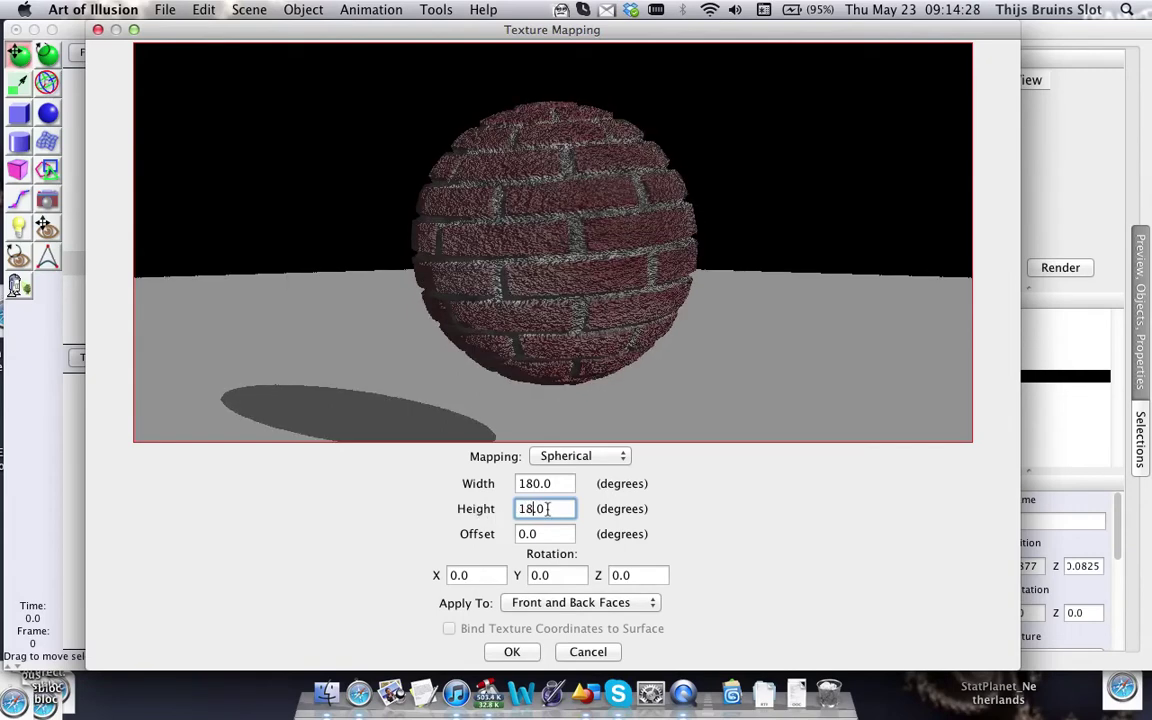
pyautogui.write('0')
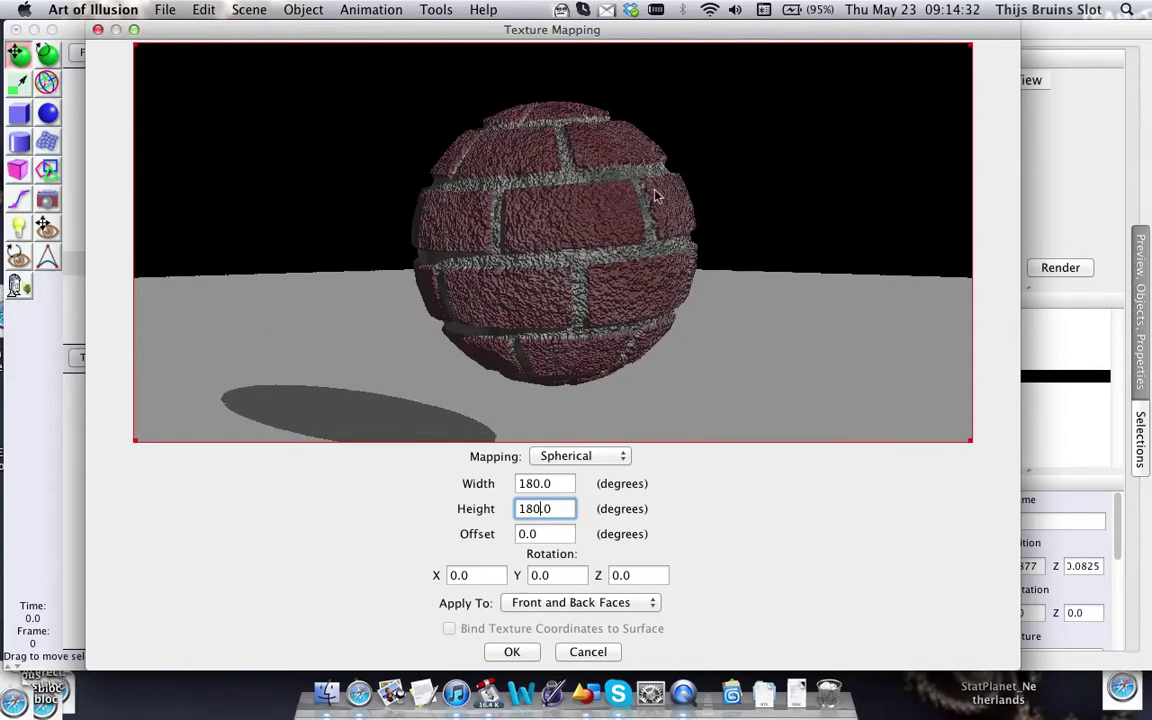
# Inspect the brick sphere from several angles, then accept the mapping and texture.
pyautogui.moveTo(574, 191); pyautogui.dragTo(567, 246)
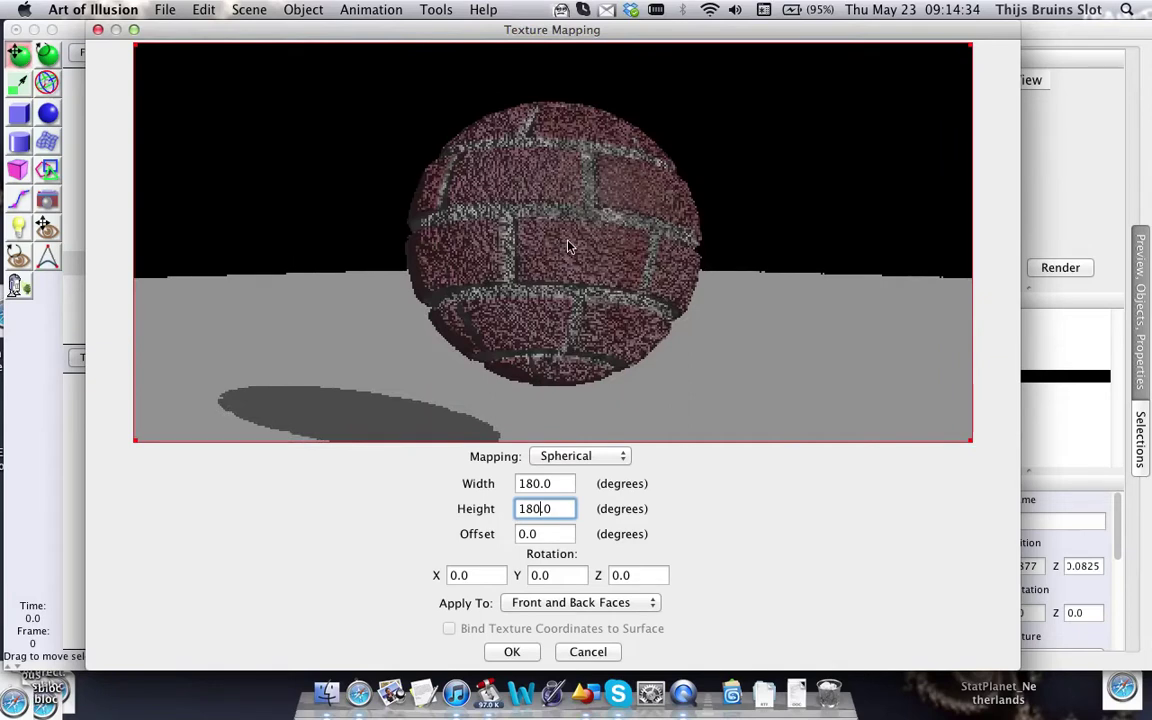
pyautogui.moveTo(455, 170); pyautogui.dragTo(410, 185)
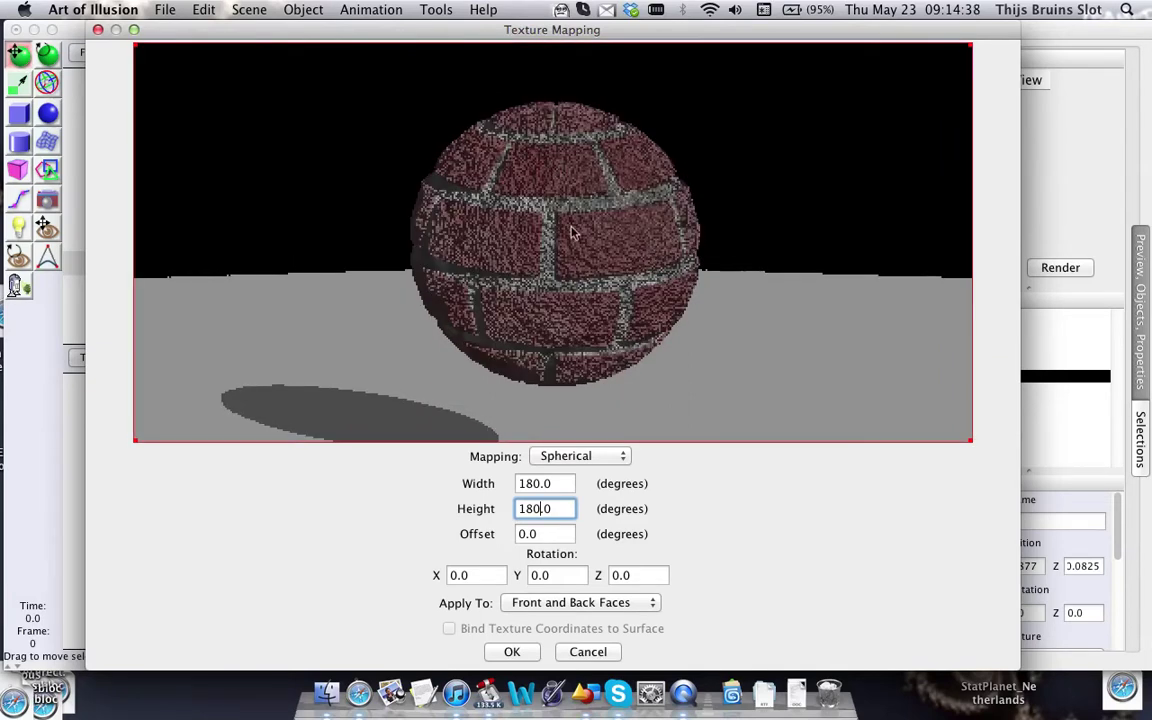
pyautogui.moveTo(551, 242); pyautogui.dragTo(553, 245)
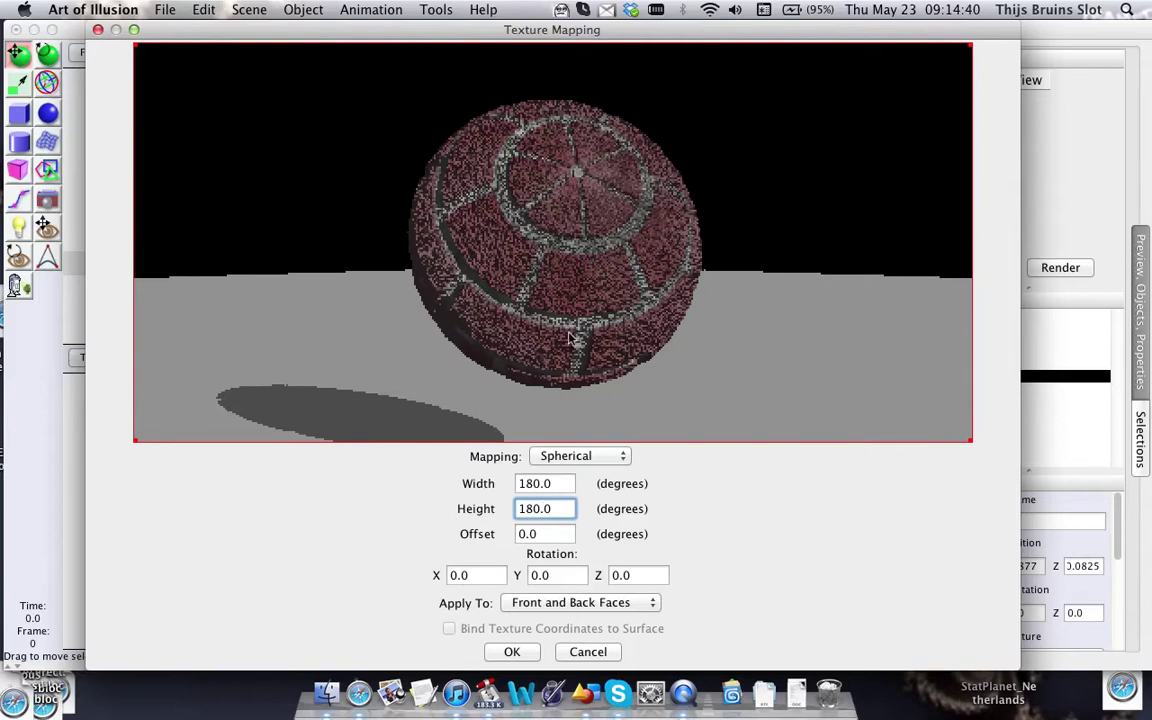
pyautogui.moveTo(570, 338); pyautogui.dragTo(581, 288)
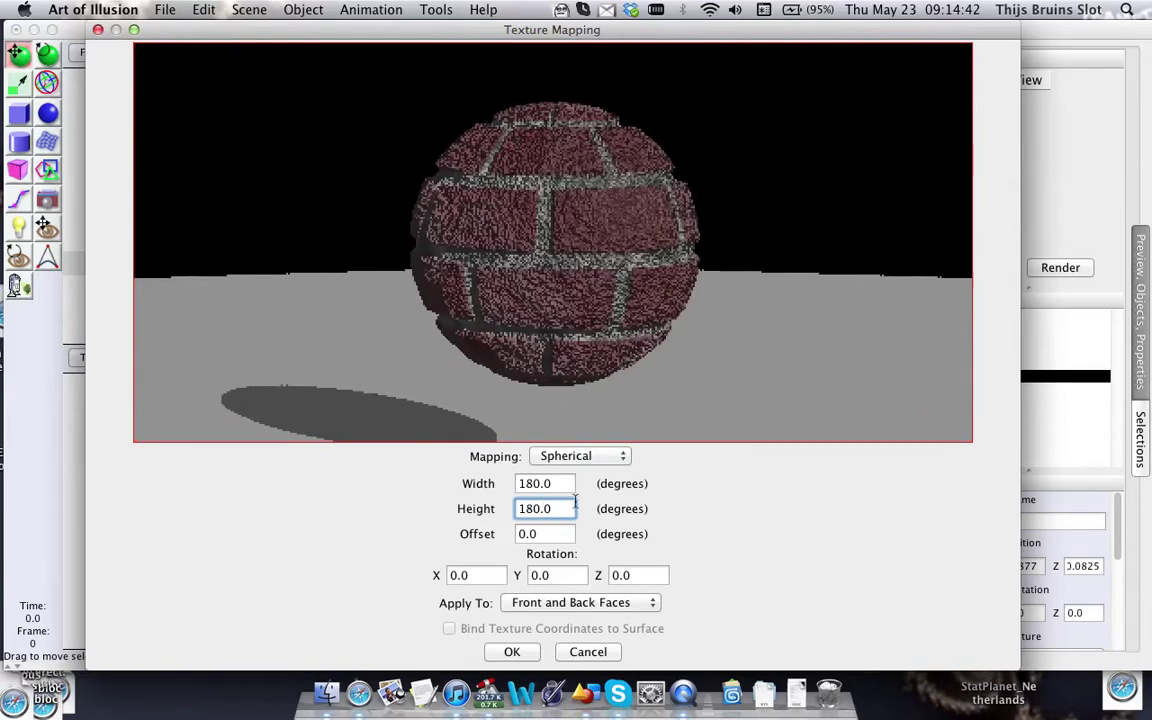
pyautogui.click(512, 651)
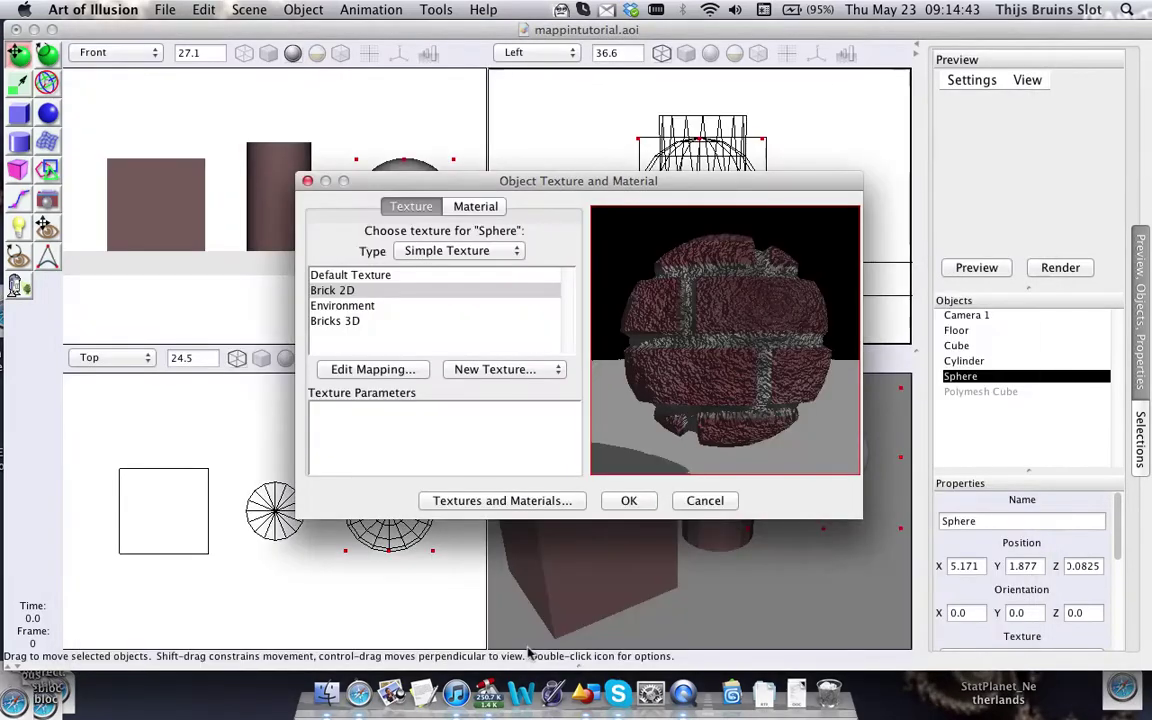
pyautogui.click(629, 501)
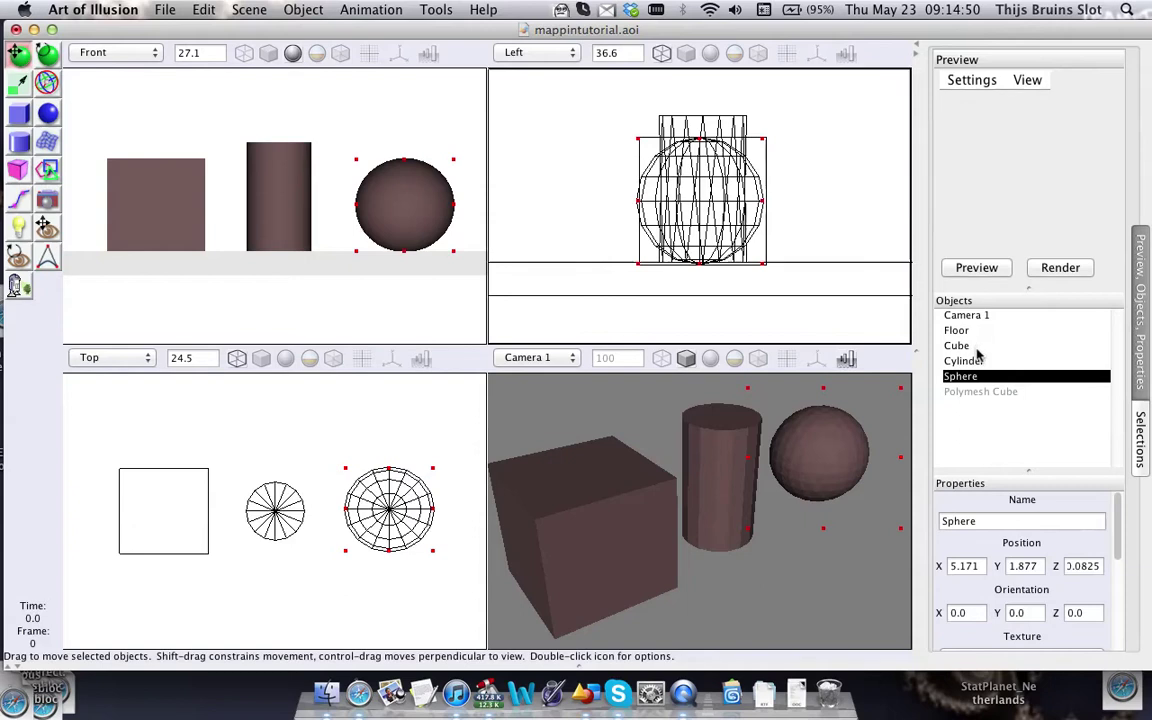
# Select the Cube and pick Bricks 3D in its Texture and Material settings.
pyautogui.click(734, 358)
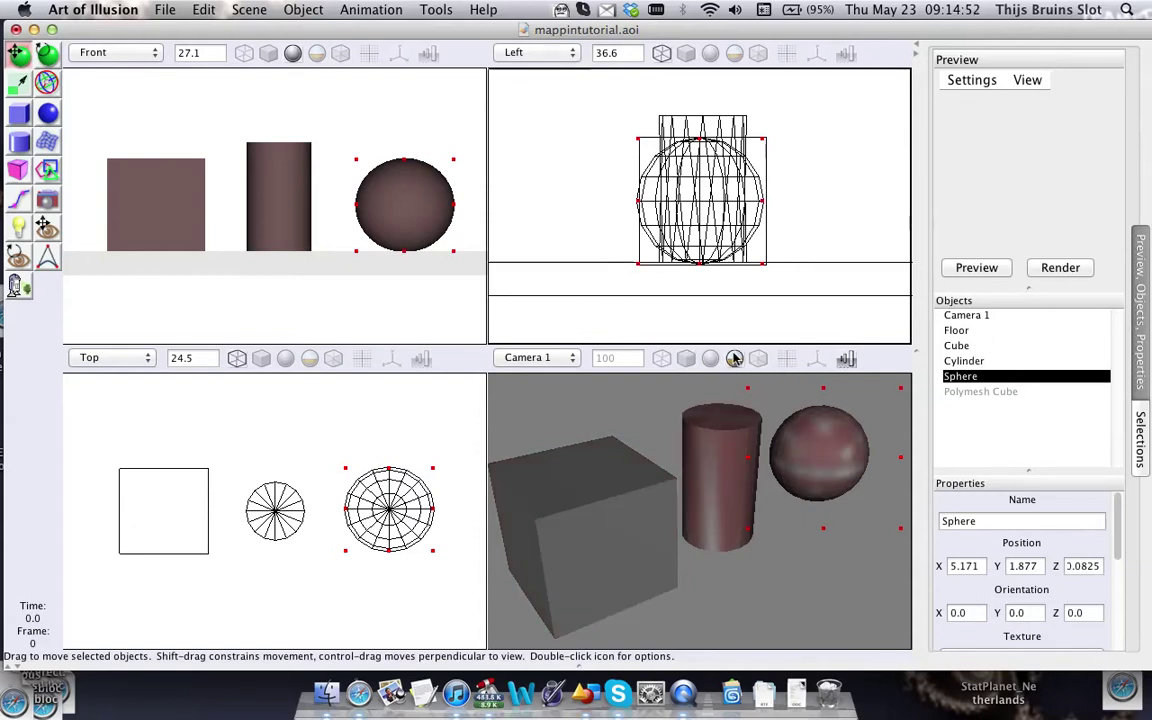
pyautogui.click(710, 358)
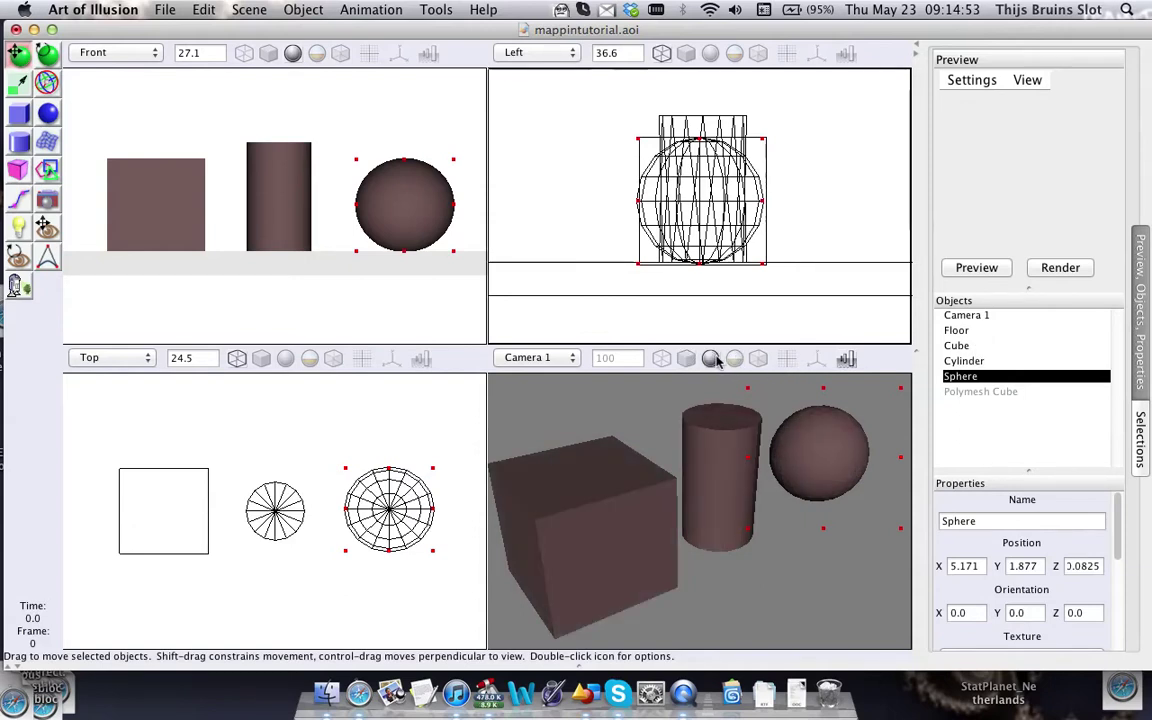
pyautogui.click(958, 345)
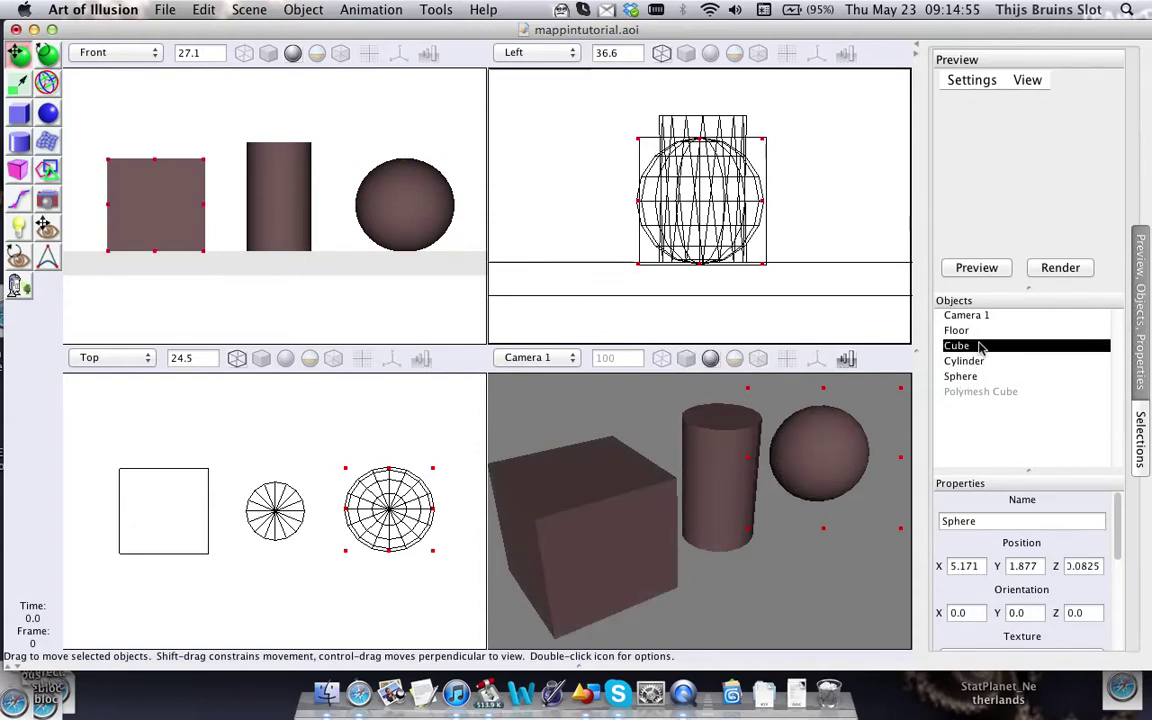
pyautogui.click(305, 9)
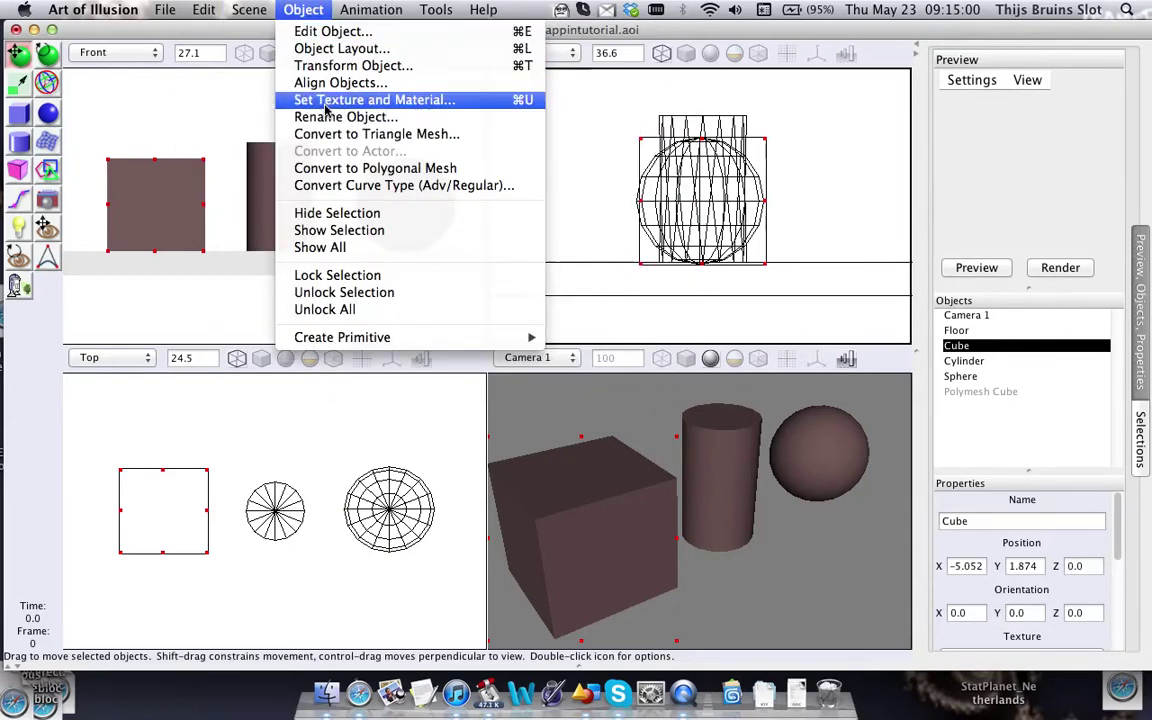
pyautogui.click(297, 100)
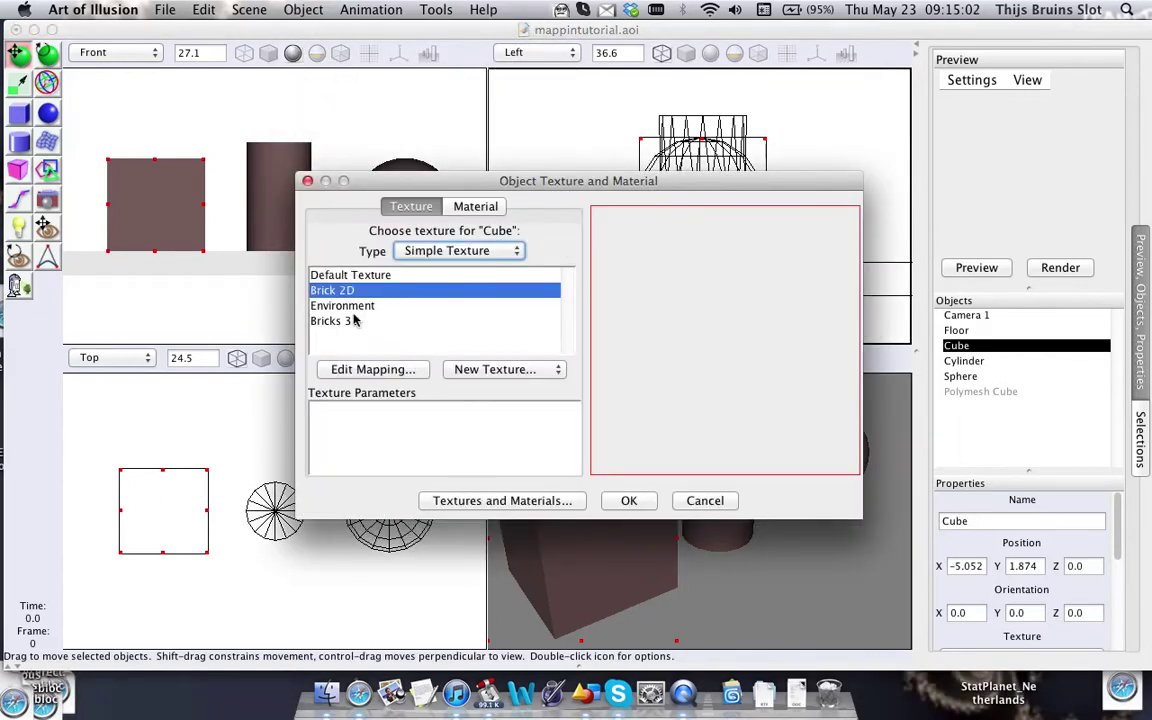
pyautogui.click(395, 320)
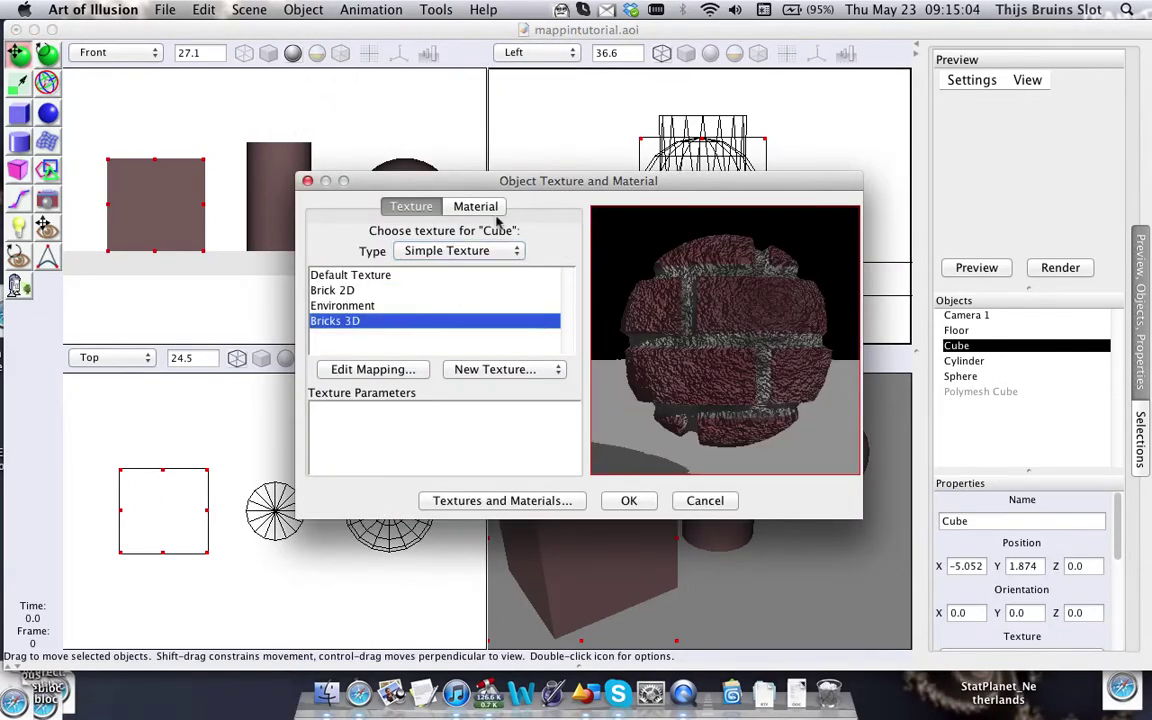
pyautogui.moveTo(490, 181); pyautogui.dragTo(277, 30)
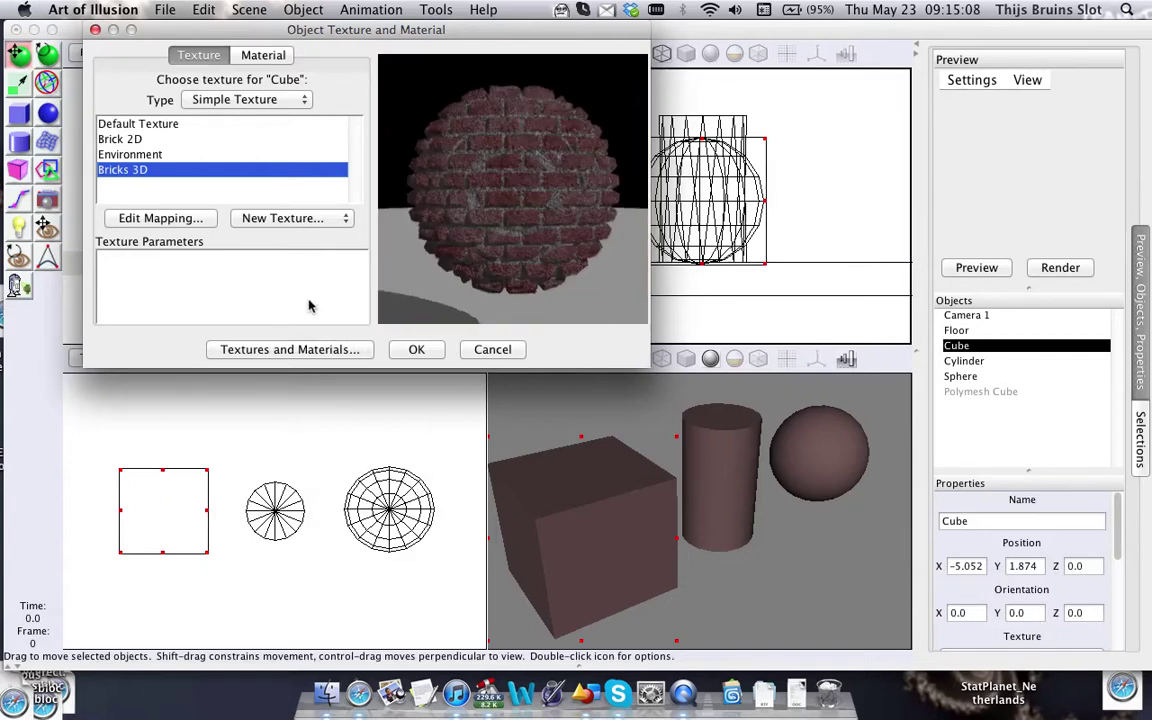
# Open the Bricks 3D mapping in an enlarged dialog and keep Linear mapping for the cube.
pyautogui.click(166, 218)
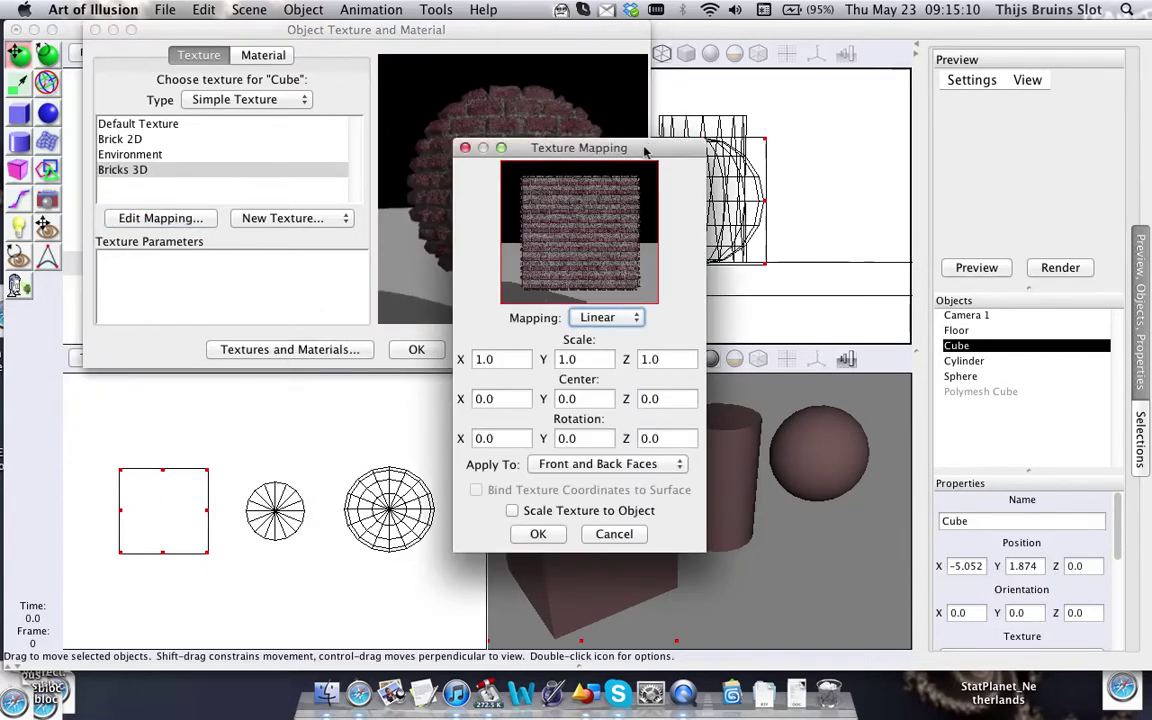
pyautogui.moveTo(640, 147); pyautogui.dragTo(239, 29)
pyautogui.moveTo(304, 433); pyautogui.dragTo(1027, 668)
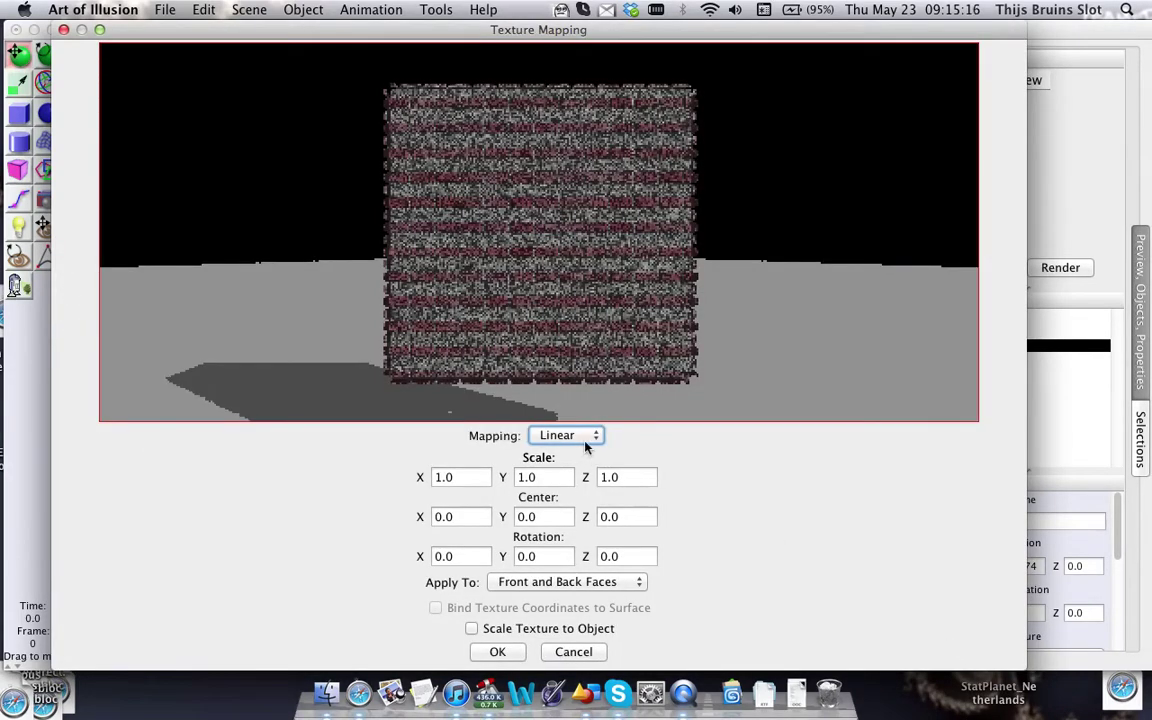
pyautogui.click(584, 440)
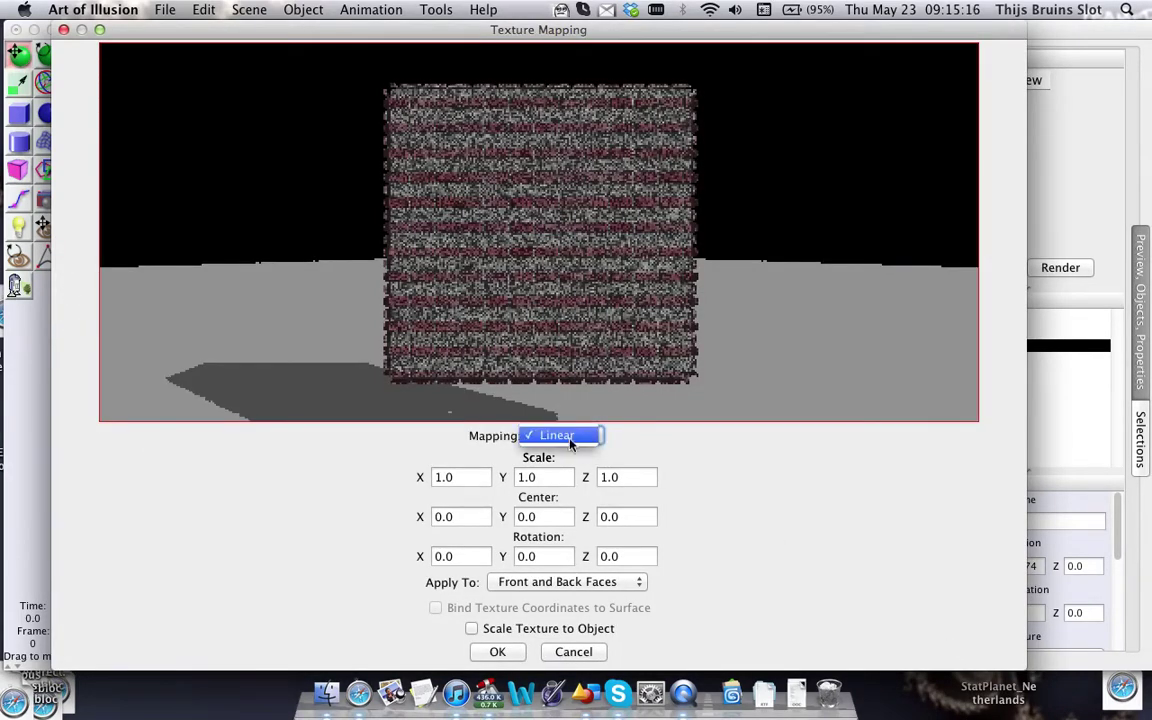
pyautogui.click(633, 448)
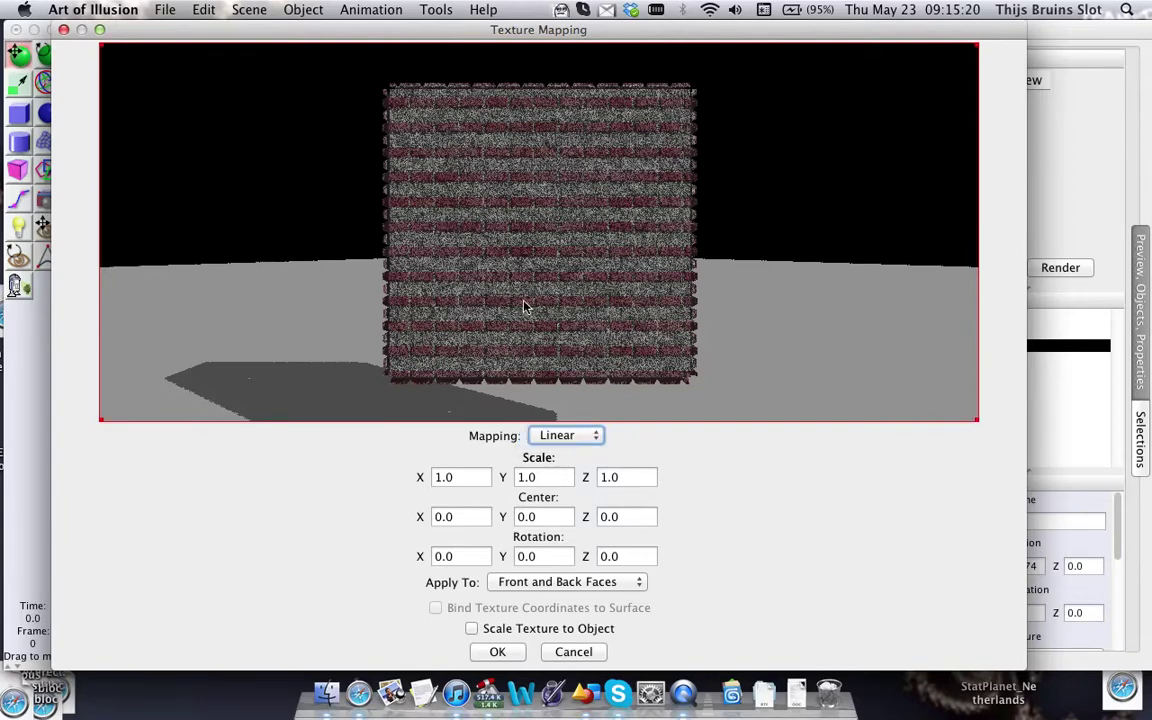
pyautogui.moveTo(626, 40)
pyautogui.mouseDown()
pyautogui.moveTo(651, 165)
pyautogui.moveTo(640, 309)
pyautogui.moveTo(665, 30)
pyautogui.moveTo(635, 40)
pyautogui.mouseUp()
pyautogui.moveTo(626, 340); pyautogui.dragTo(578, 311)
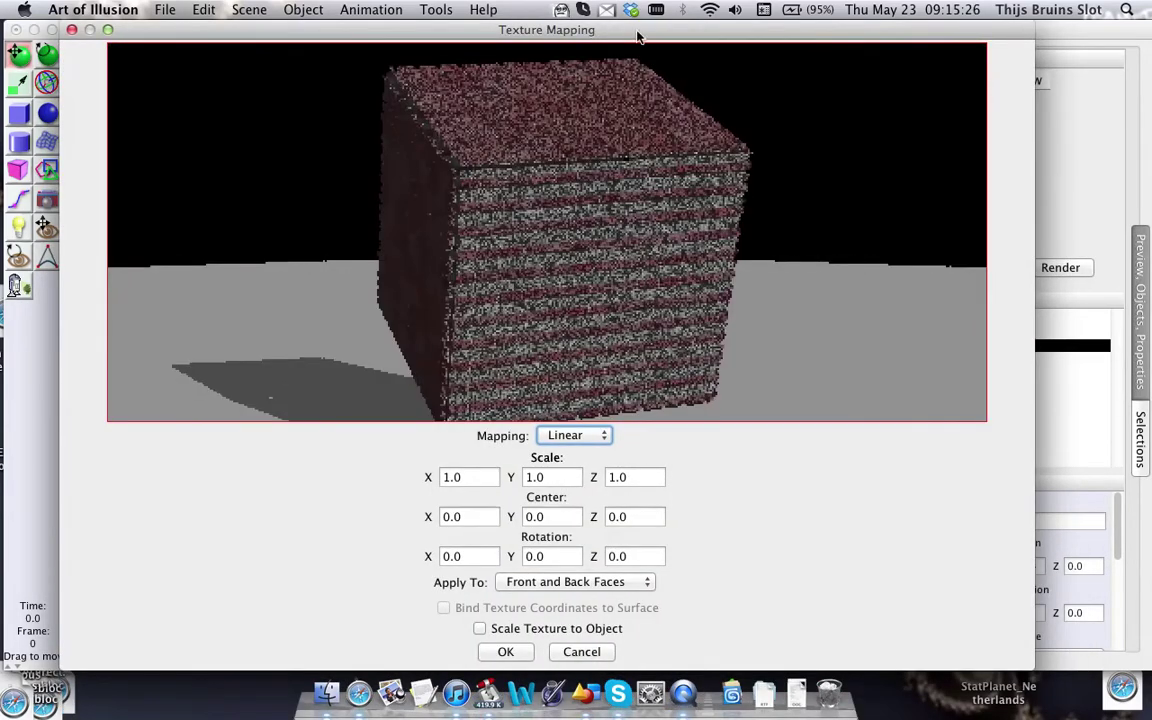
# Enable Scale Texture to Object so the bricks fit the cube, then inspect the preview.
pyautogui.click(480, 629)
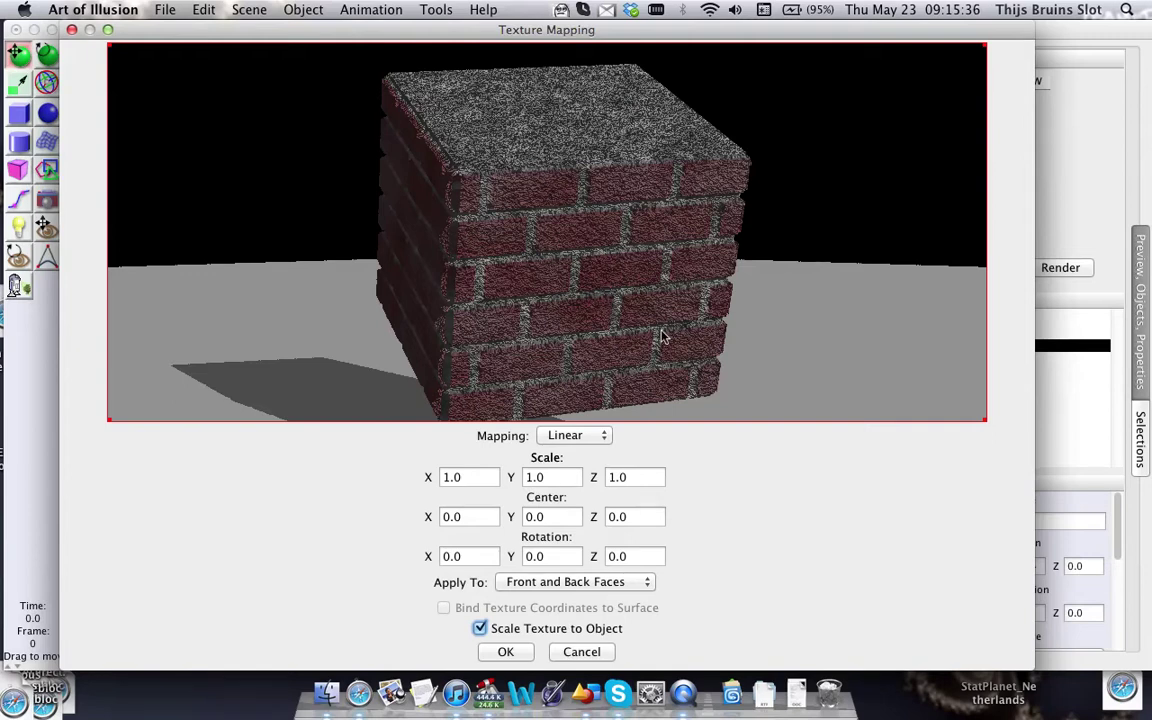
pyautogui.moveTo(660, 336); pyautogui.dragTo(718, 322)
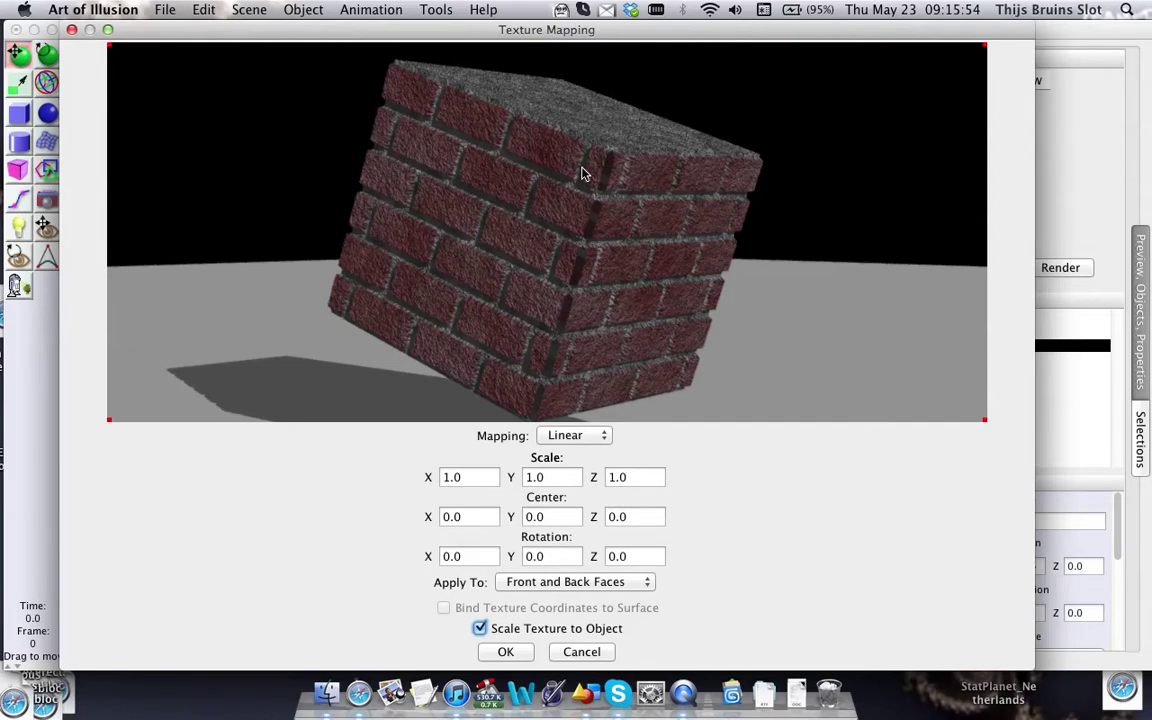
# Set the cube texture's Center Y to 0.1 and check the shifted brick rows.
pyautogui.click(554, 516)
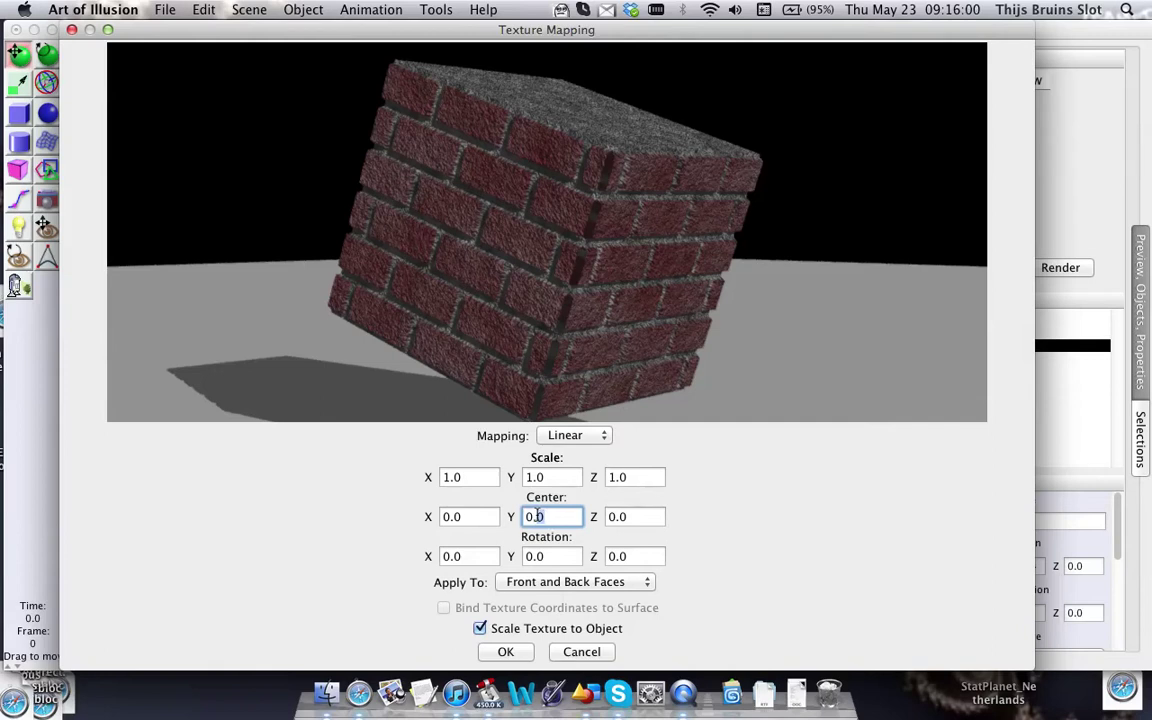
pyautogui.press('BackSpace')
pyautogui.write('1')
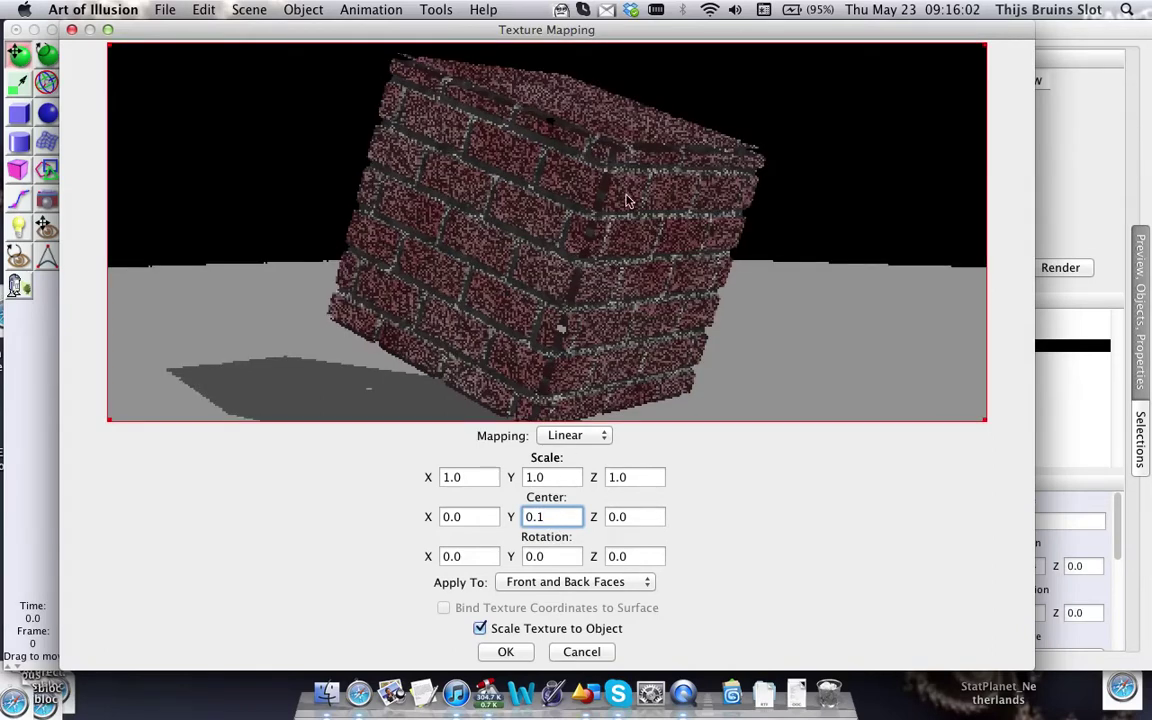
pyautogui.moveTo(610, 263); pyautogui.dragTo(610, 264)
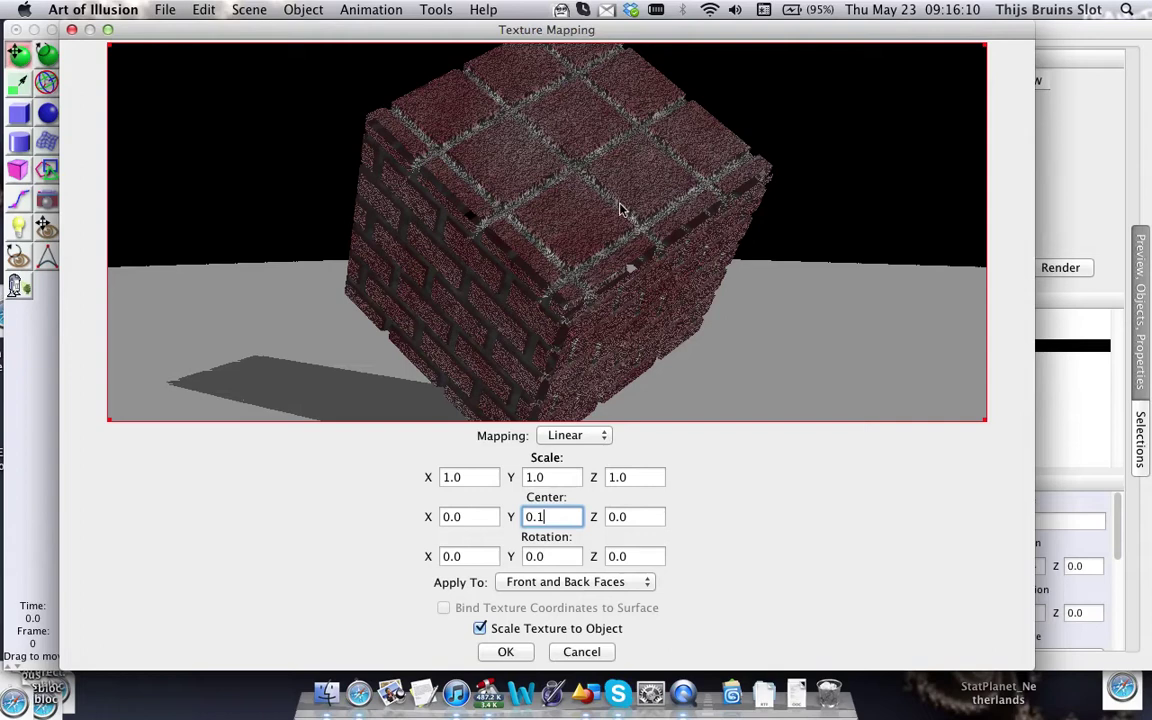
pyautogui.moveTo(620, 210); pyautogui.dragTo(609, 193)
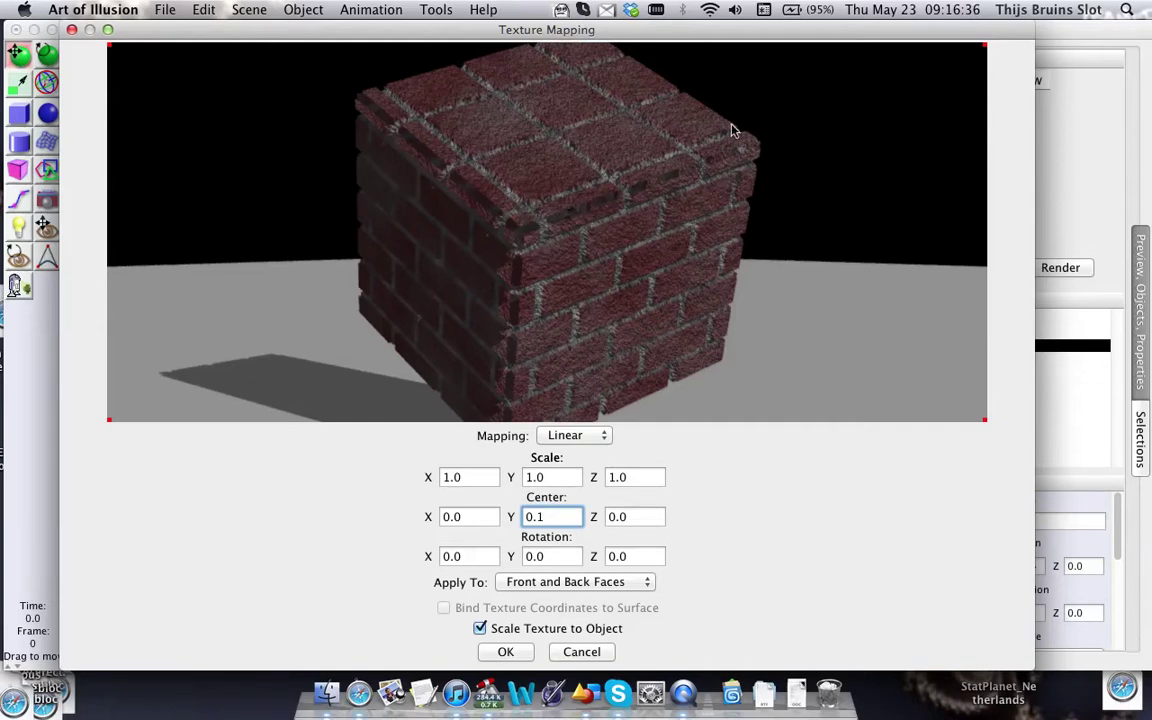
# Accept the cube's Bricks 3D mapping and texture, then hide the Cube.
pyautogui.click(506, 652)
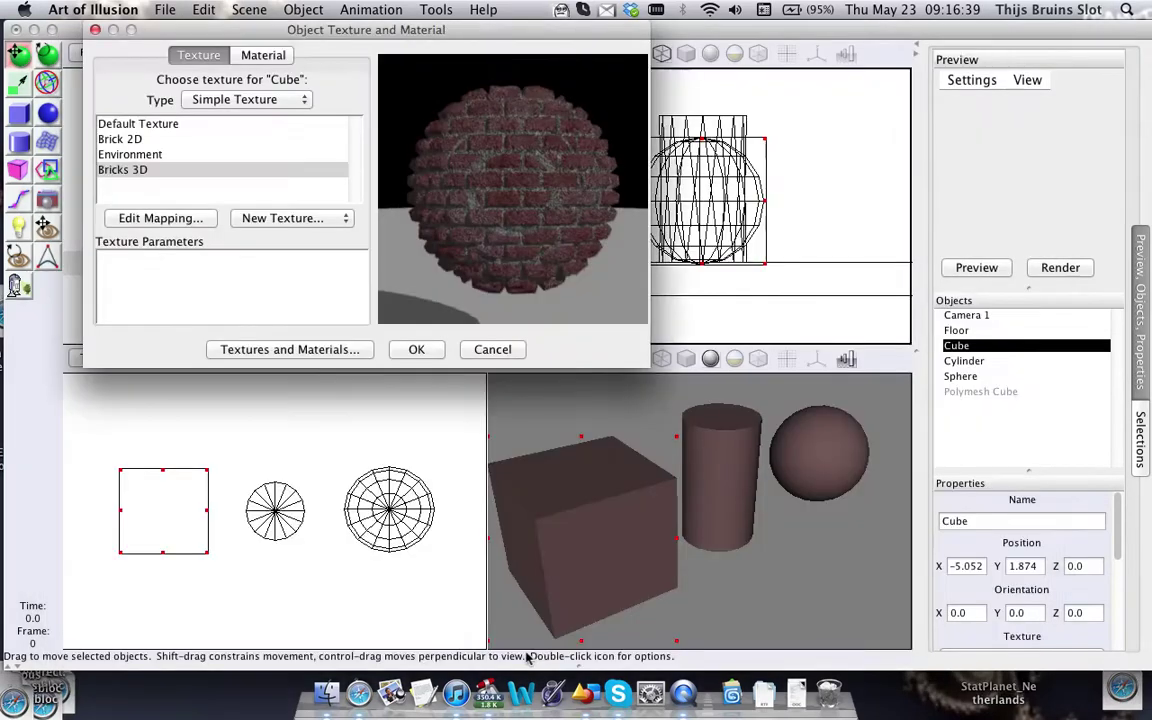
pyautogui.click(411, 350)
pyautogui.rightClick(985, 348)
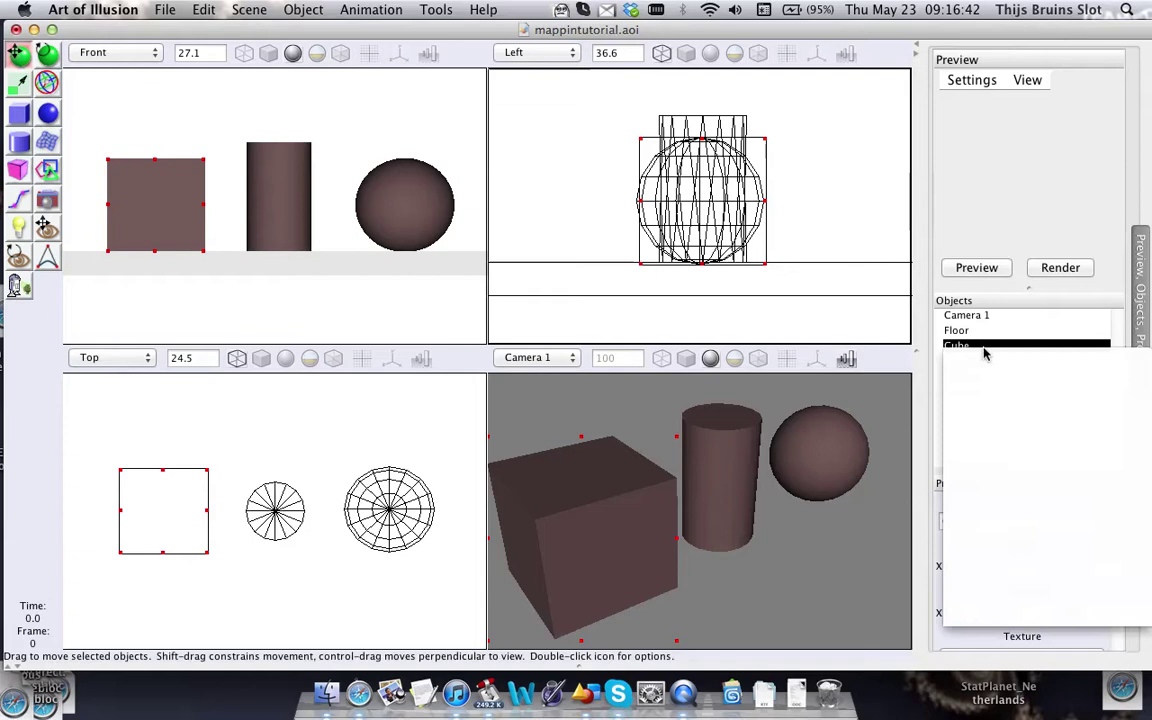
pyautogui.click(998, 472)
# Make the Polymesh Cube visible and select it.
pyautogui.click(985, 391)
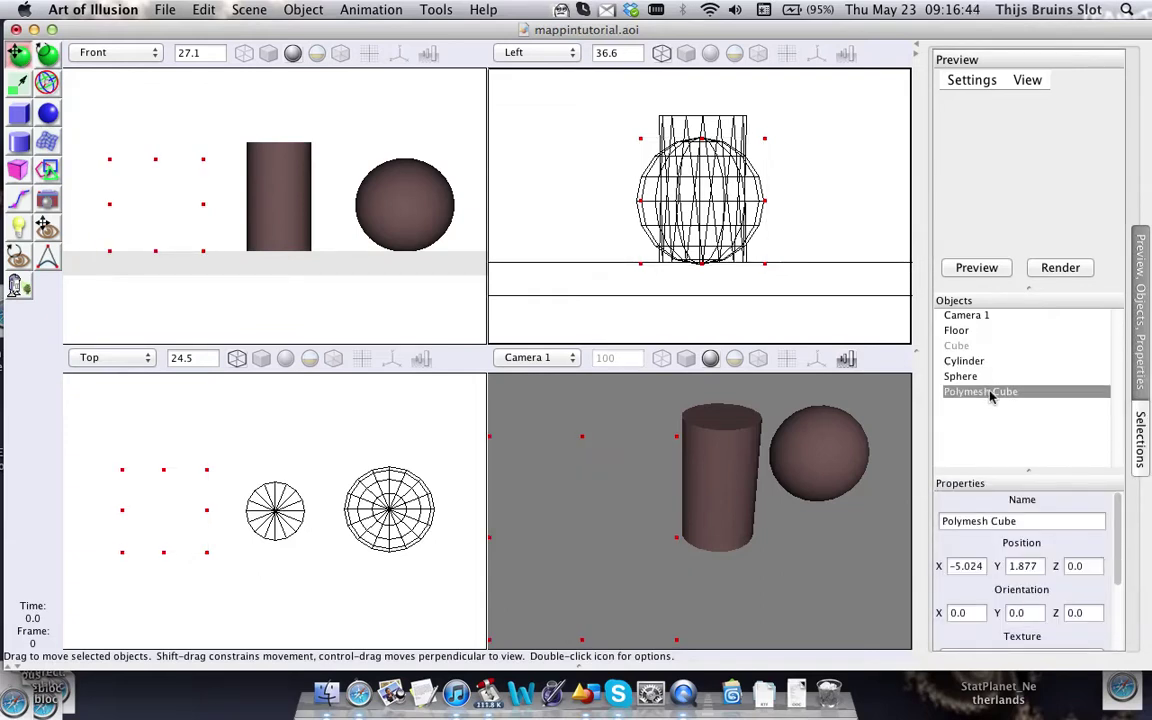
pyautogui.rightClick(985, 393)
pyautogui.click(1008, 535)
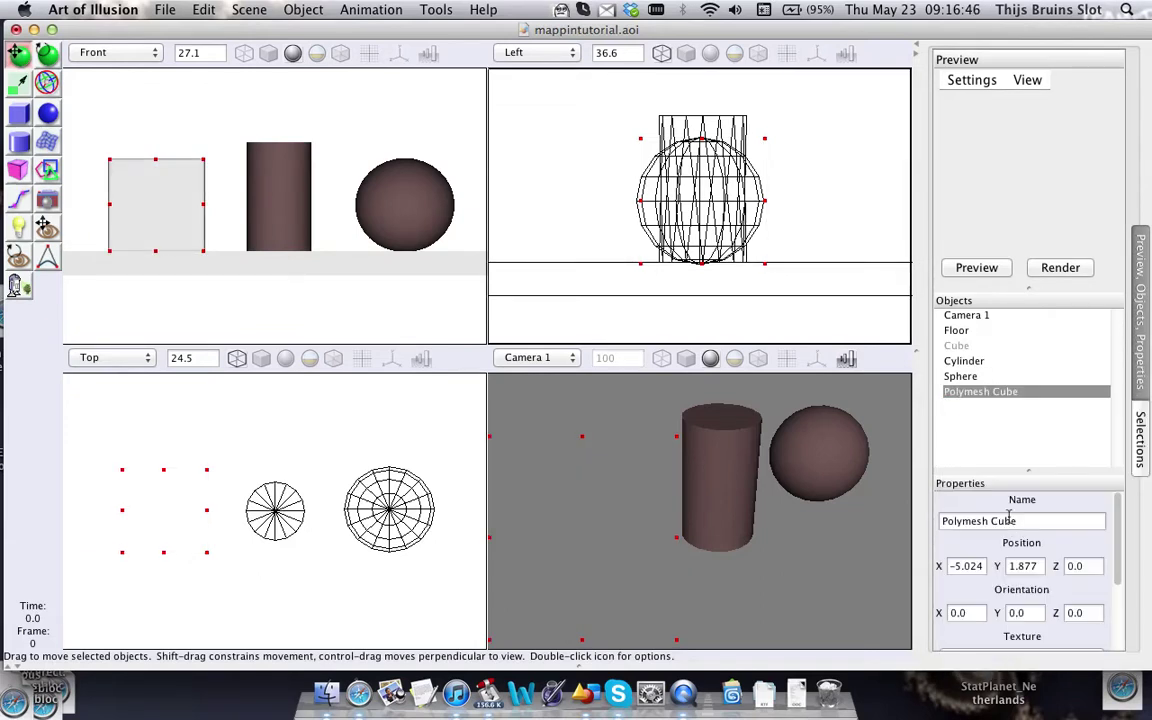
pyautogui.click(1005, 446)
pyautogui.click(1018, 394)
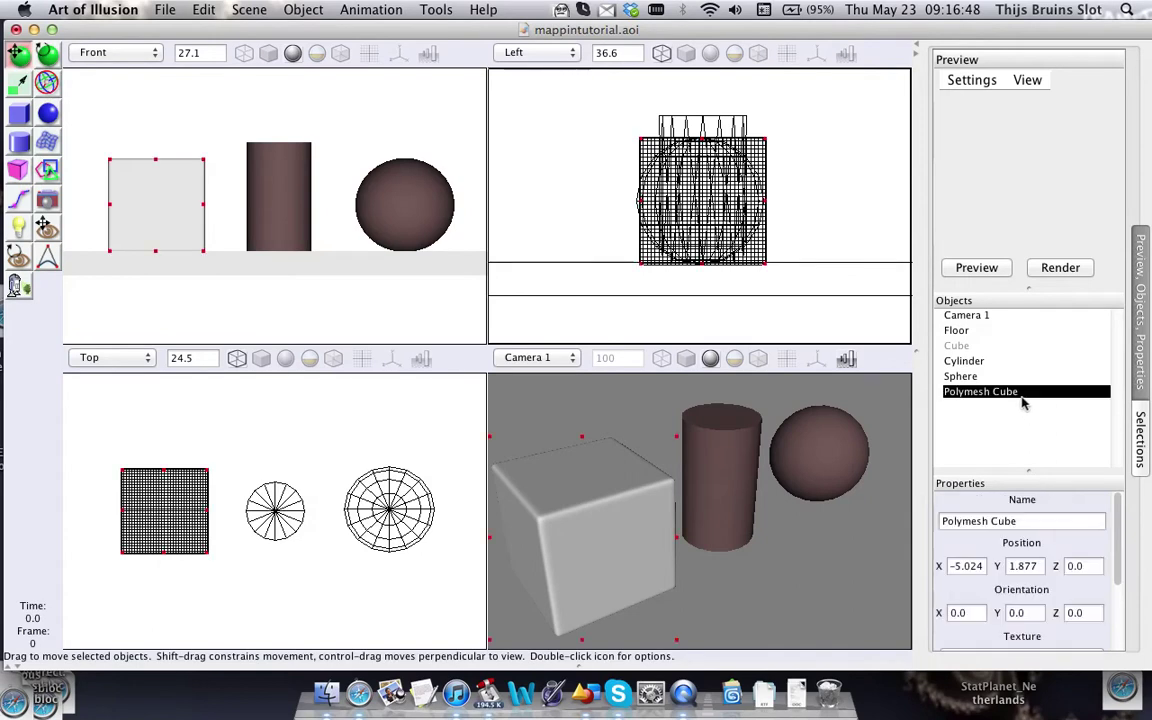
# View the subdivided Polymesh Cube in the mesh editor, then close it.
pyautogui.press('super+e')
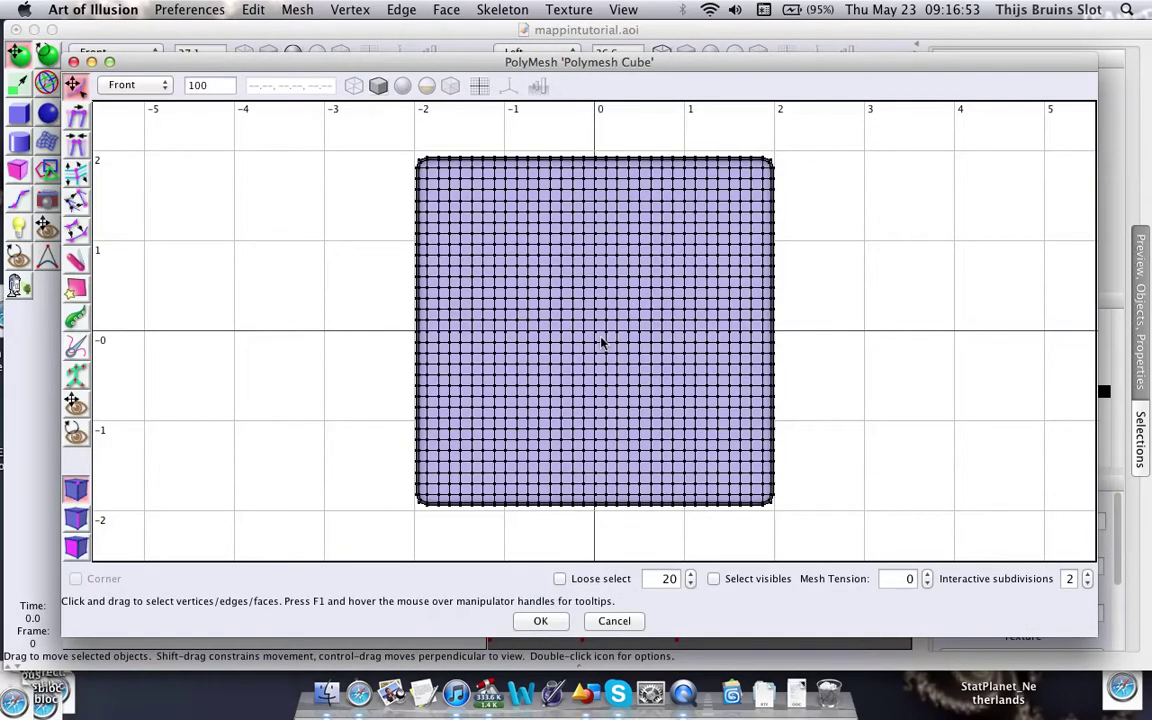
pyautogui.scroll(-6, 601, 343)
pyautogui.moveTo(601, 343)
pyautogui.mouseDown(button='right')
pyautogui.moveTo(586, 345)
pyautogui.moveTo(588, 358)
pyautogui.mouseUp(button='right')
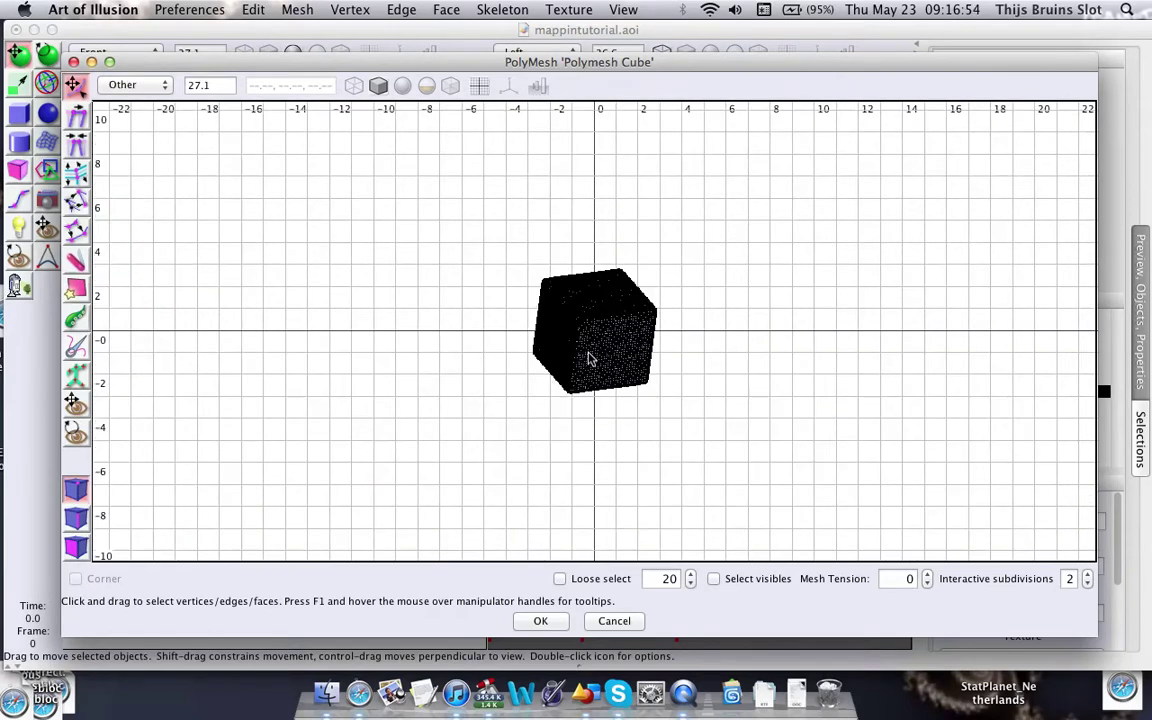
pyautogui.scroll(4, 589, 359)
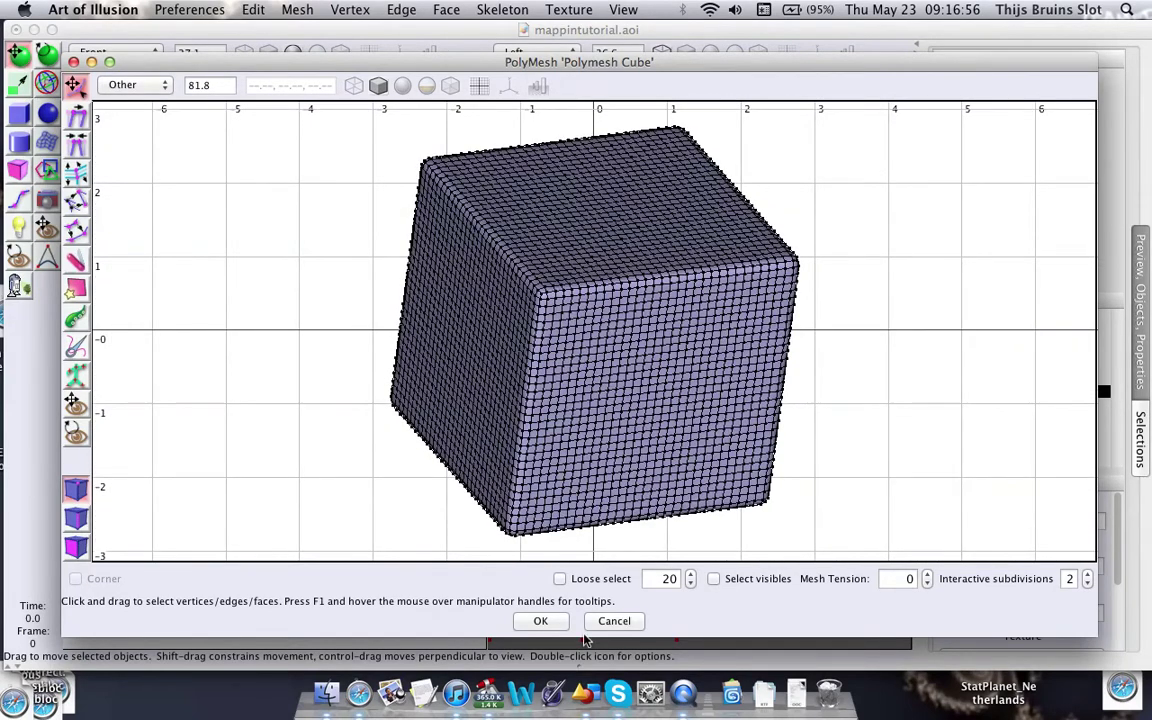
pyautogui.click(540, 621)
pyautogui.click(483, 9)
# Give the Polymesh Cube the Bricks 3D texture and open its mapping settings.
pyautogui.moveTo(303, 9)
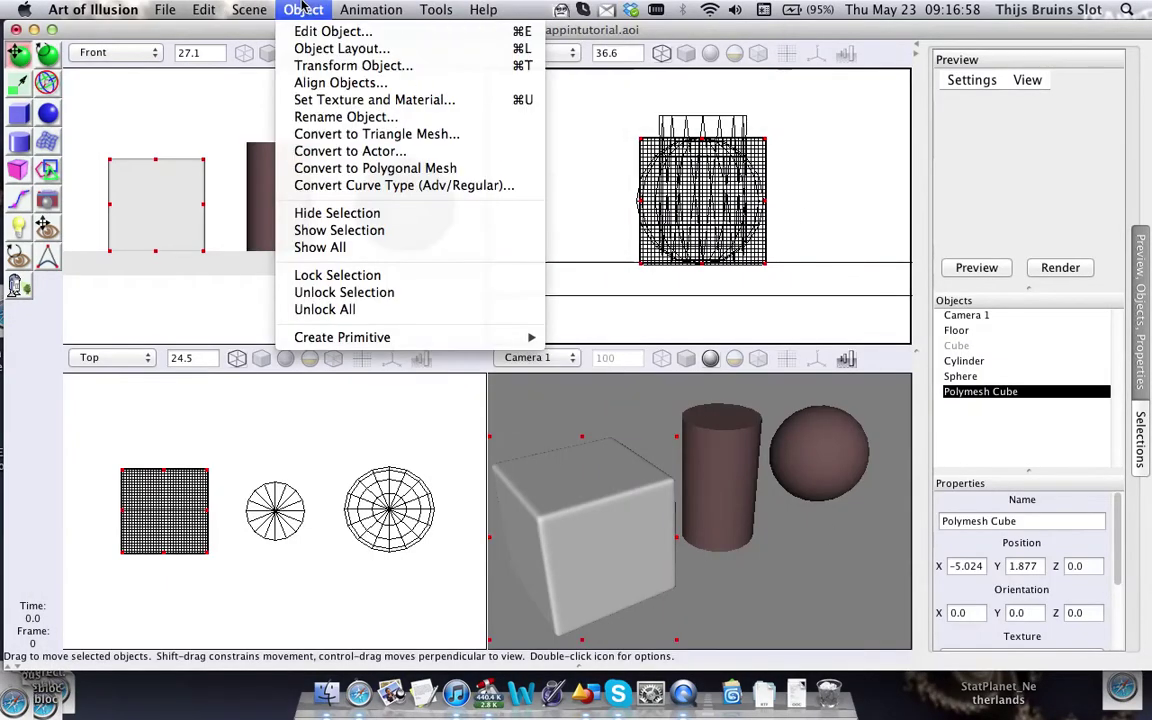
pyautogui.click(334, 101)
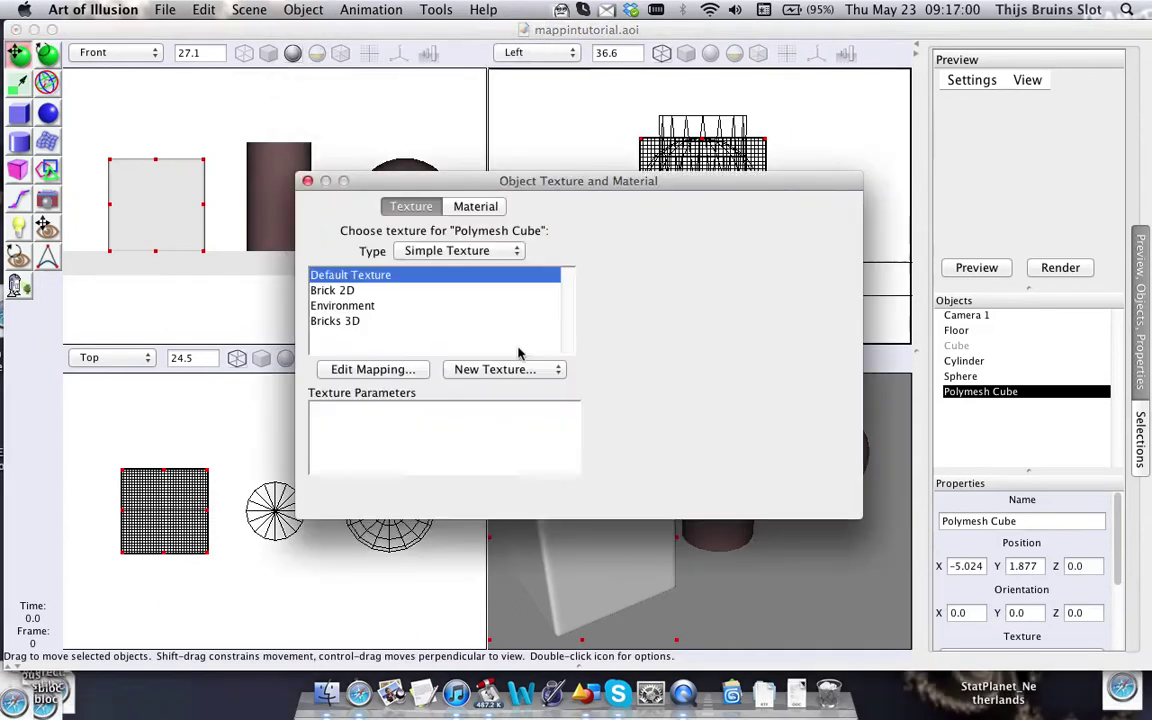
pyautogui.click(362, 322)
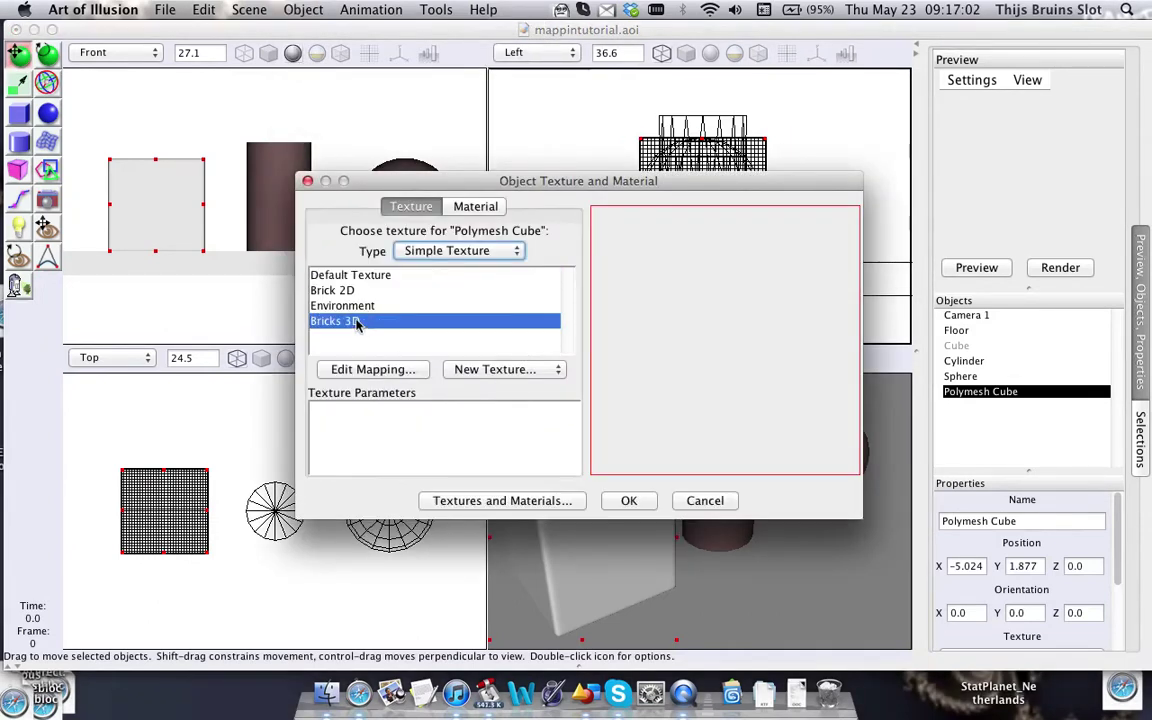
pyautogui.click(399, 375)
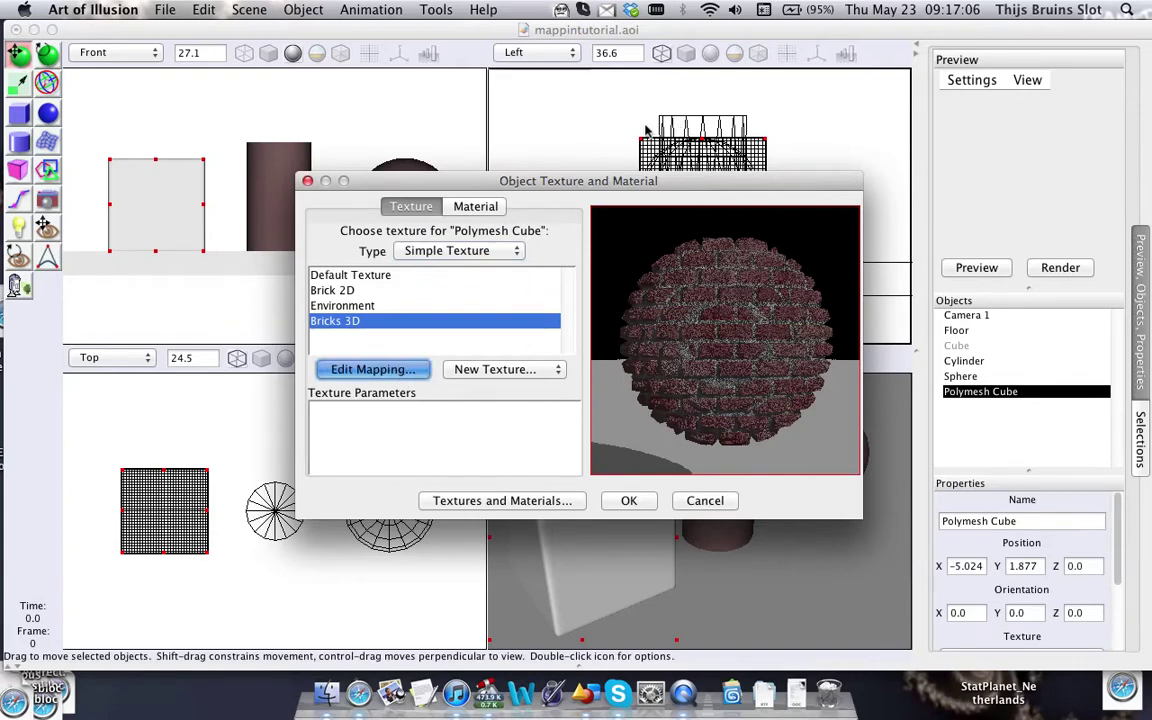
# Move and enlarge the Texture Mapping dialog for a large preview.
pyautogui.moveTo(580, 145); pyautogui.dragTo(183, 27)
pyautogui.moveTo(309, 433); pyautogui.dragTo(368, 461)
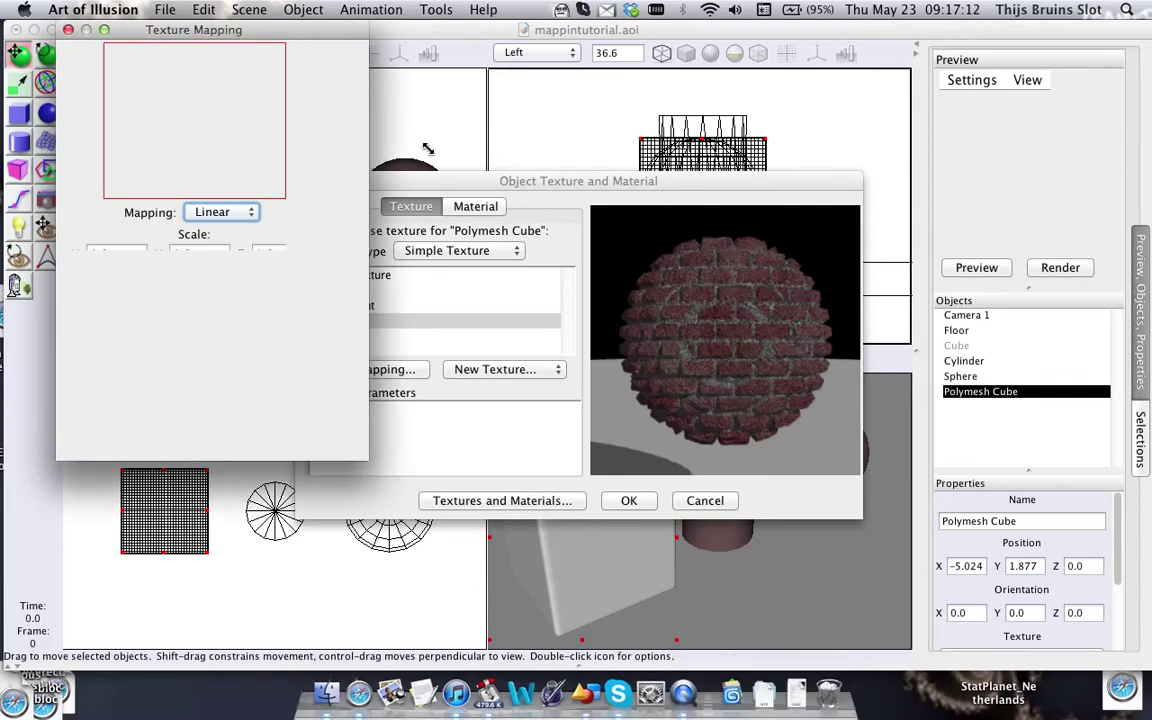
pyautogui.moveTo(428, 148); pyautogui.dragTo(340, 44)
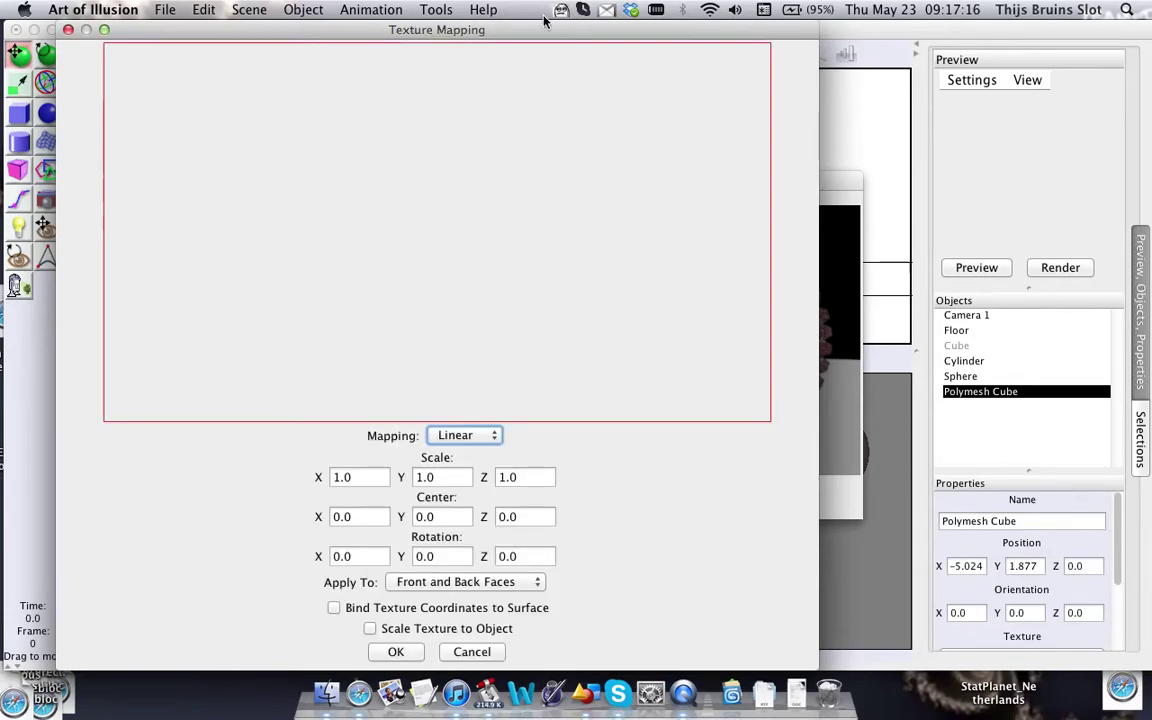
pyautogui.moveTo(545, 35); pyautogui.dragTo(680, 37)
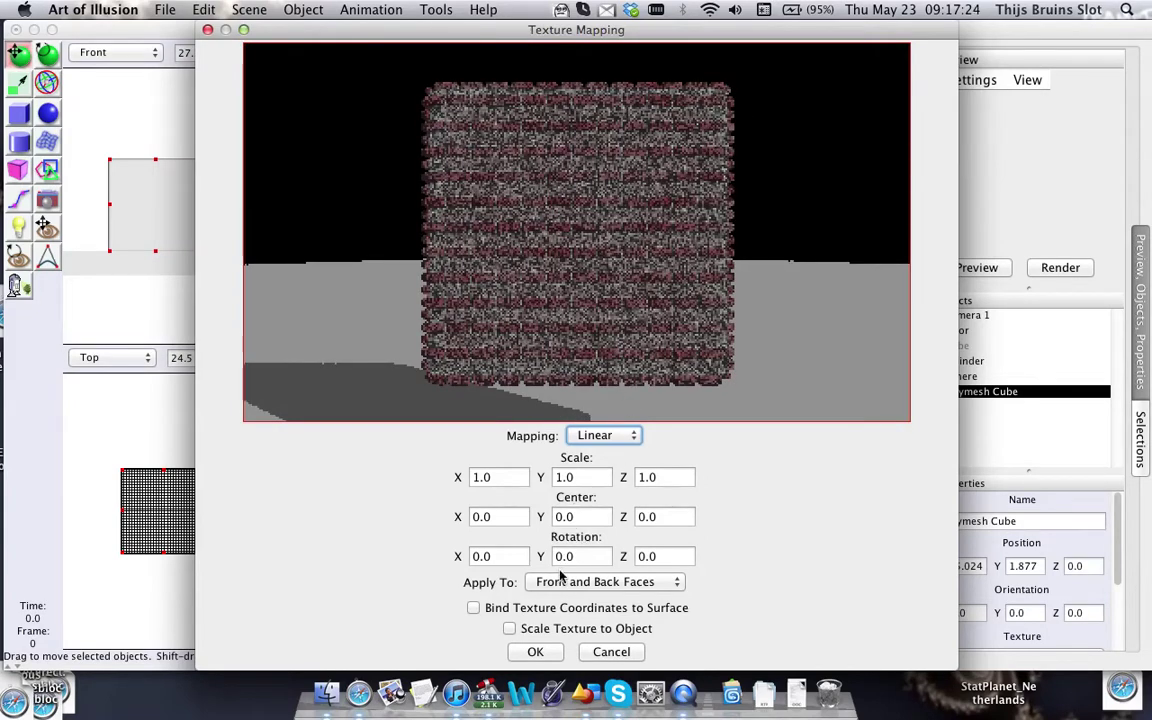
# Scale the texture to the Polymesh Cube, set Center Y to 0.1, and view from above.
pyautogui.click(509, 628)
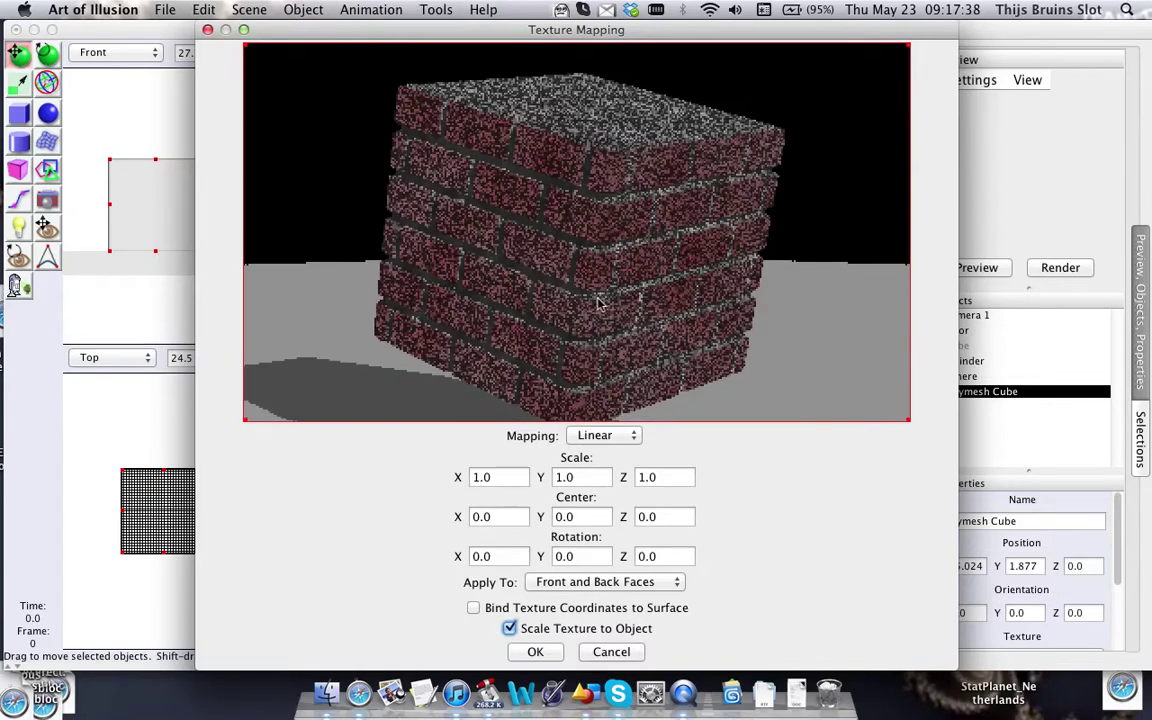
pyautogui.click(572, 515)
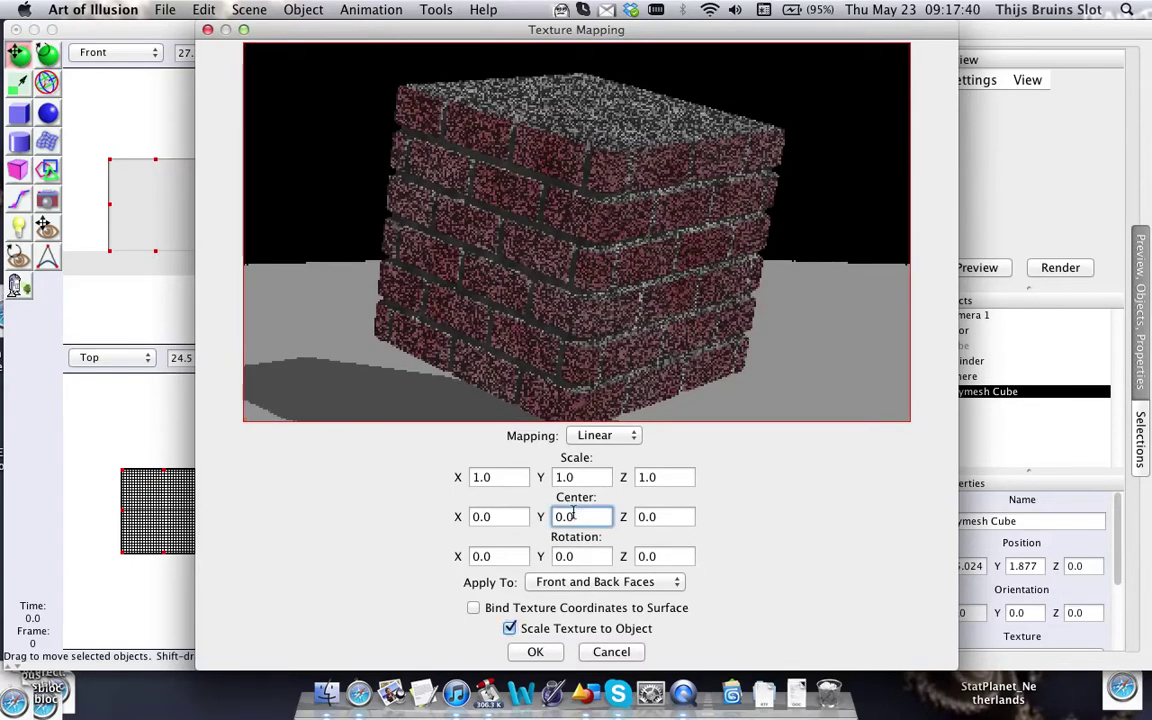
pyautogui.press('BackSpace')
pyautogui.write('1')
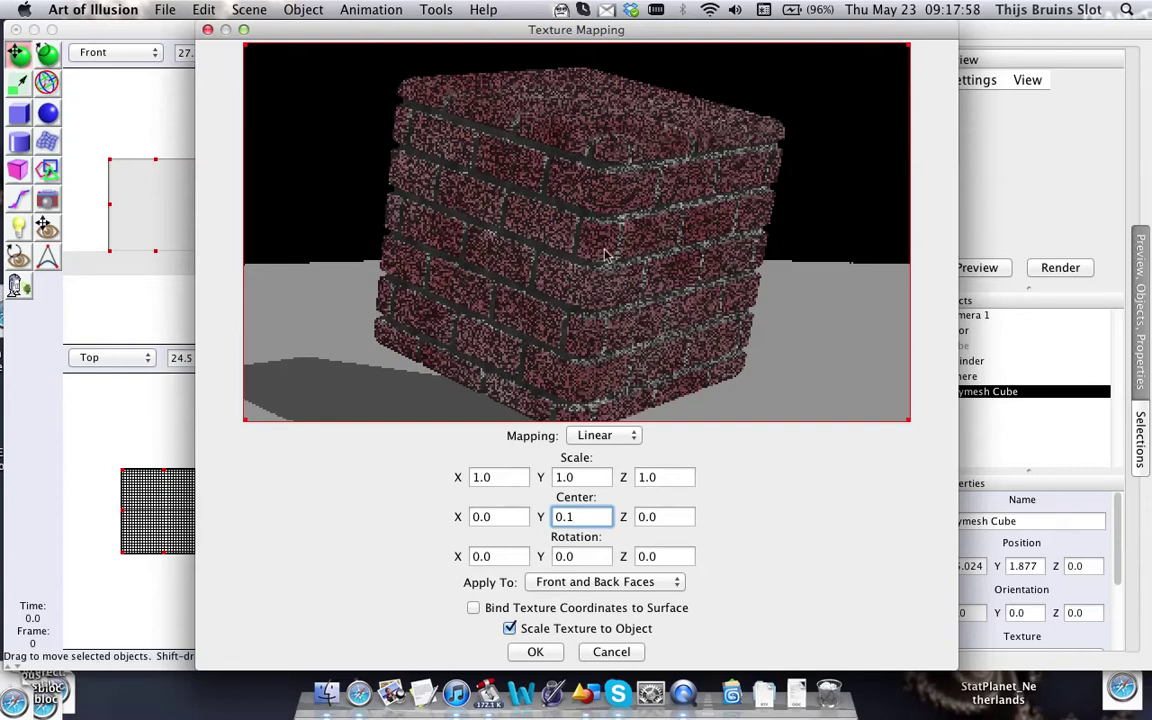
pyautogui.moveTo(605, 255); pyautogui.dragTo(496, 116)
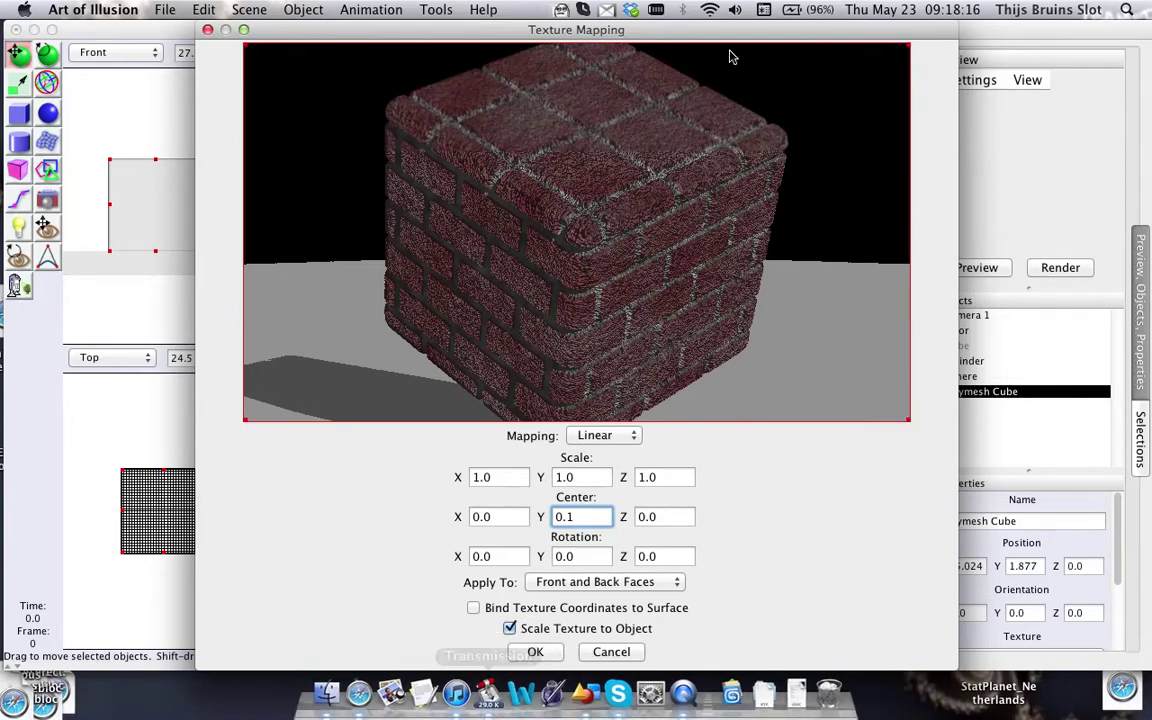
# Accept the cube's brick texture, then give the Cylinder the Bricks 3D texture.
pyautogui.click(535, 652)
pyautogui.click(624, 503)
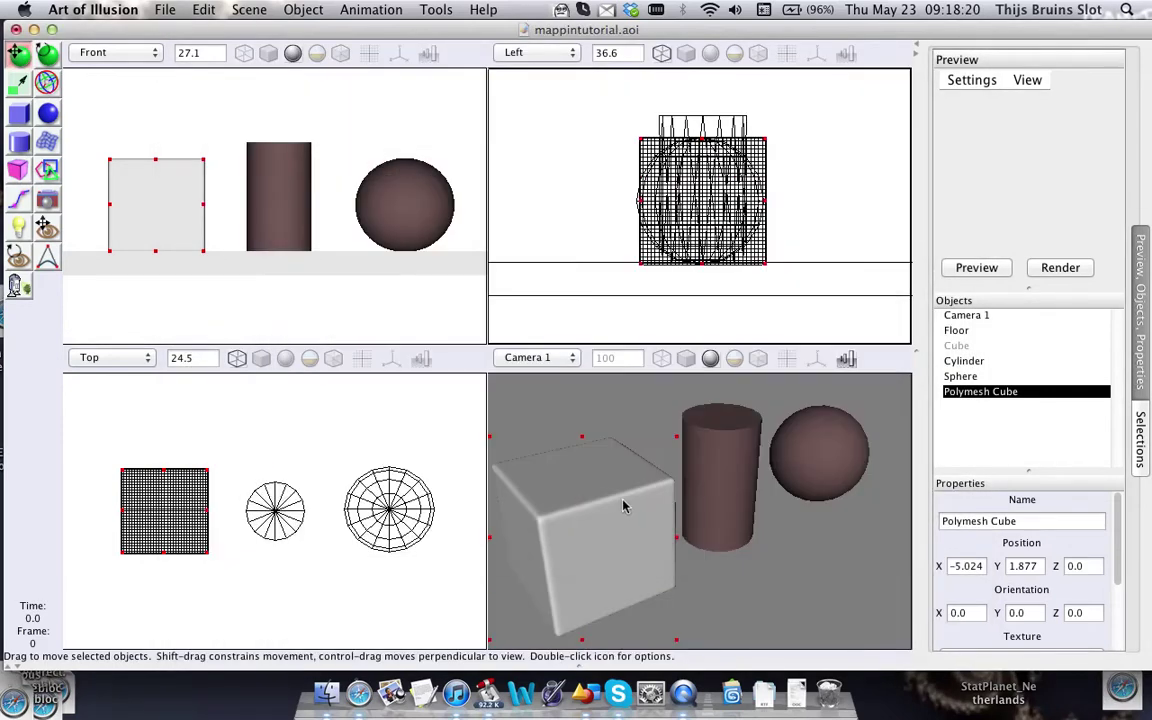
pyautogui.click(1003, 364)
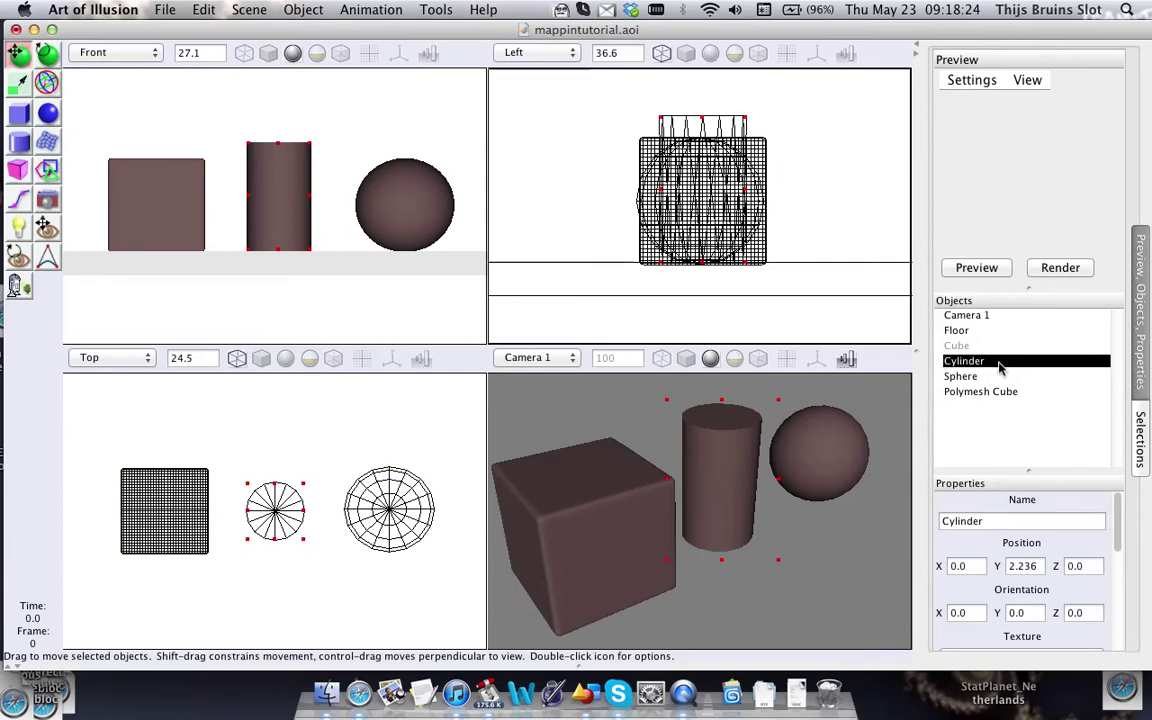
pyautogui.click(290, 10)
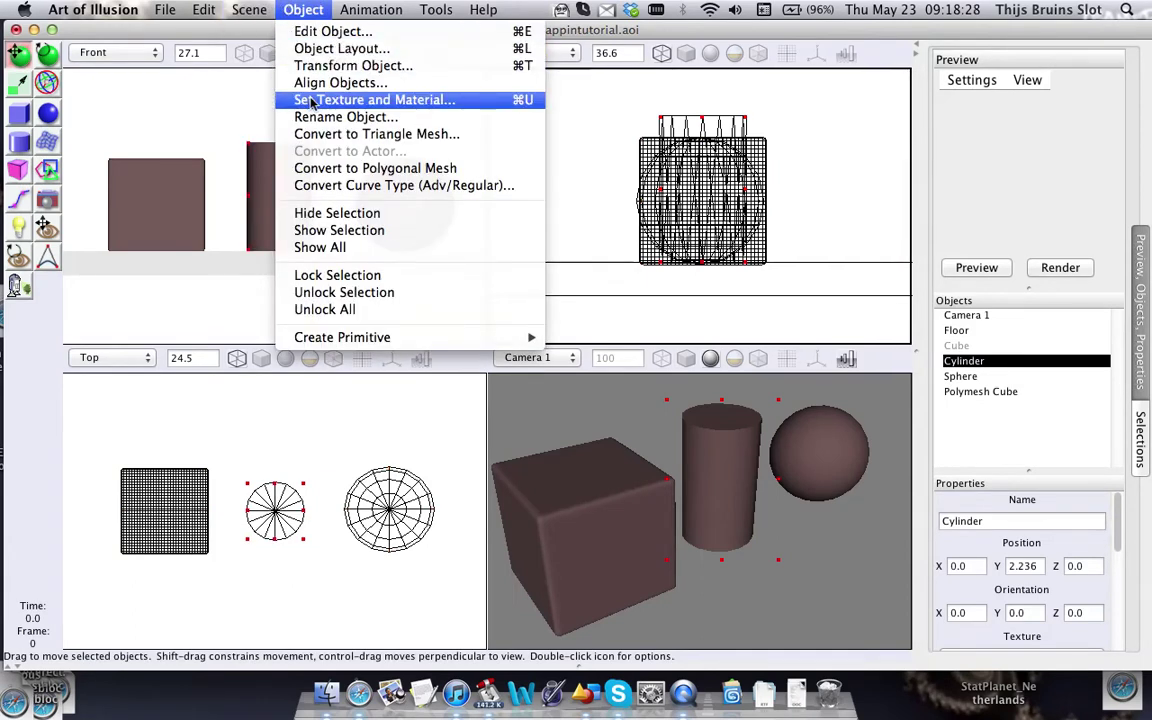
pyautogui.click(310, 100)
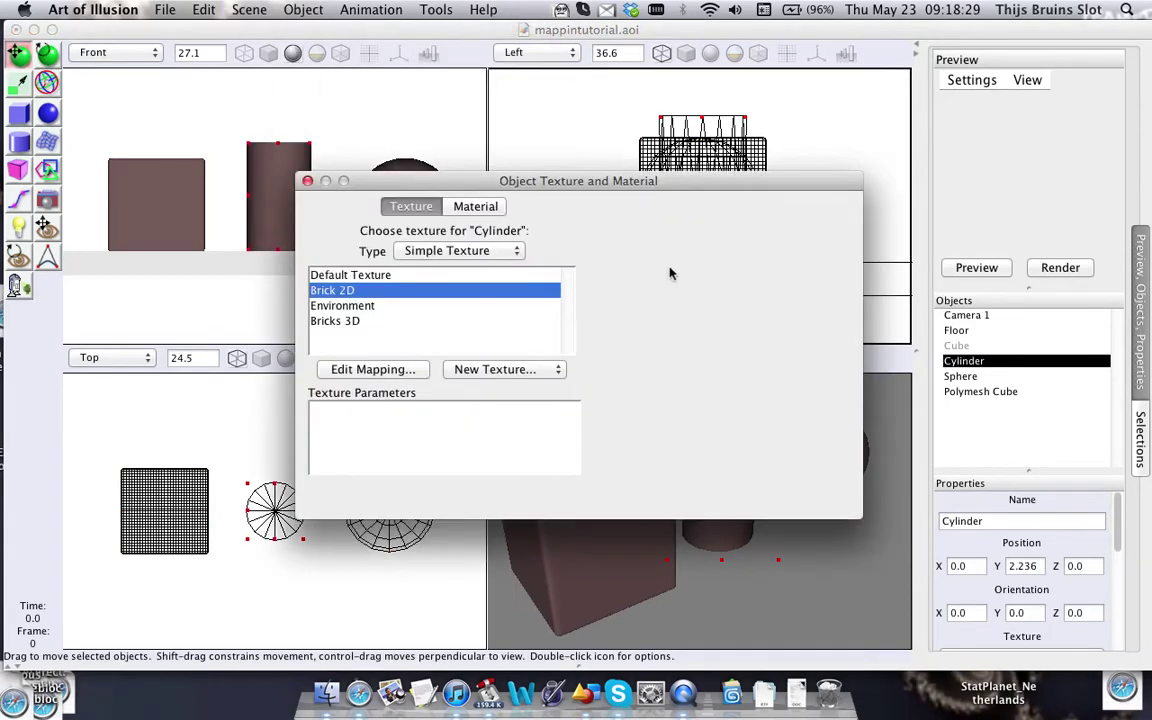
pyautogui.click(375, 321)
pyautogui.moveTo(479, 176); pyautogui.dragTo(307, 30)
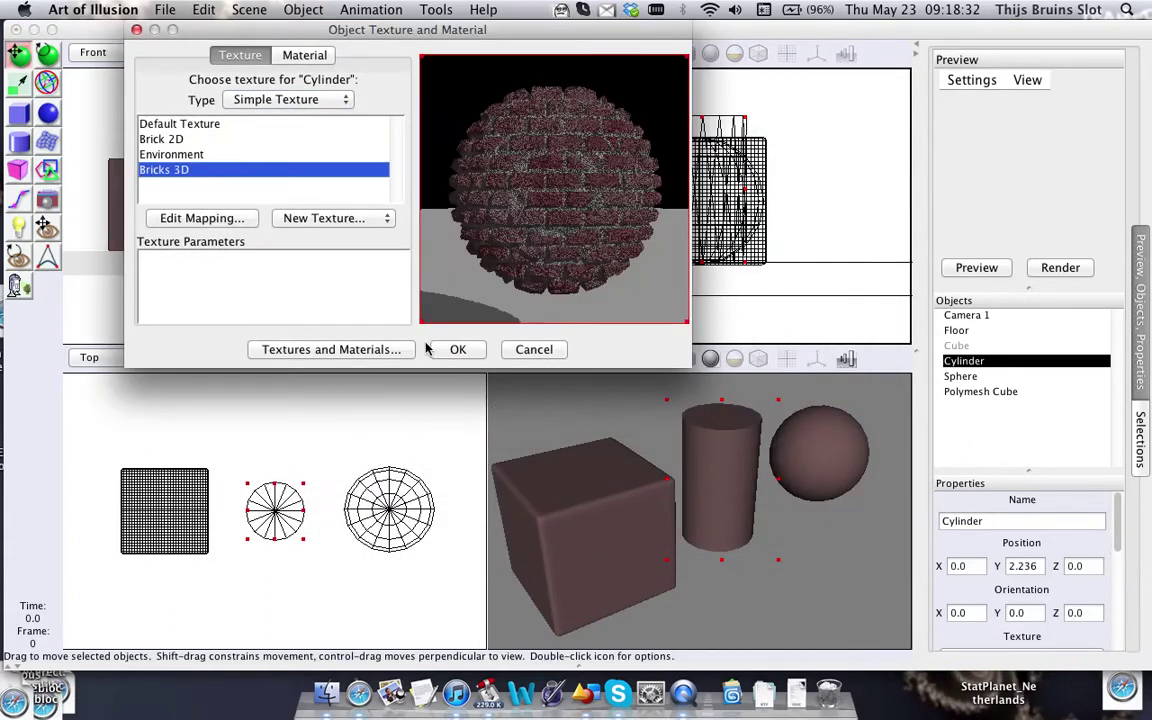
# Open the cylinder's mapping in an enlarged dialog and enable Scale Texture to Object.
pyautogui.click(239, 224)
pyautogui.moveTo(560, 152); pyautogui.dragTo(113, 29)
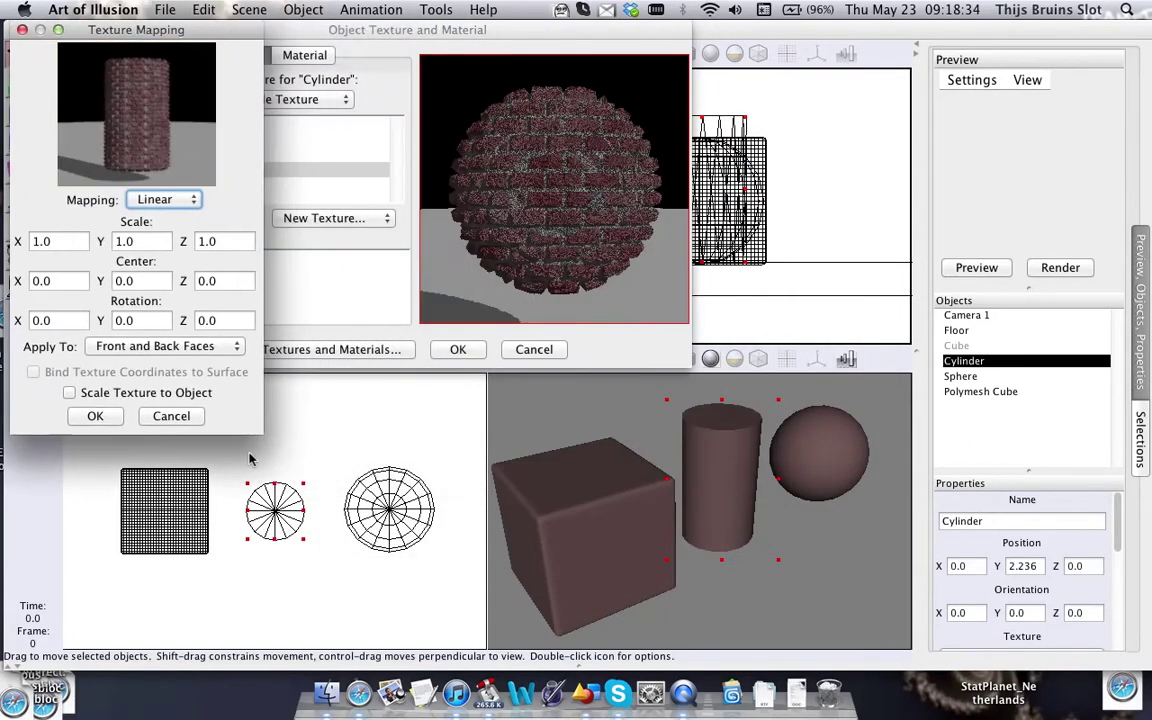
pyautogui.moveTo(260, 437); pyautogui.dragTo(550, 571)
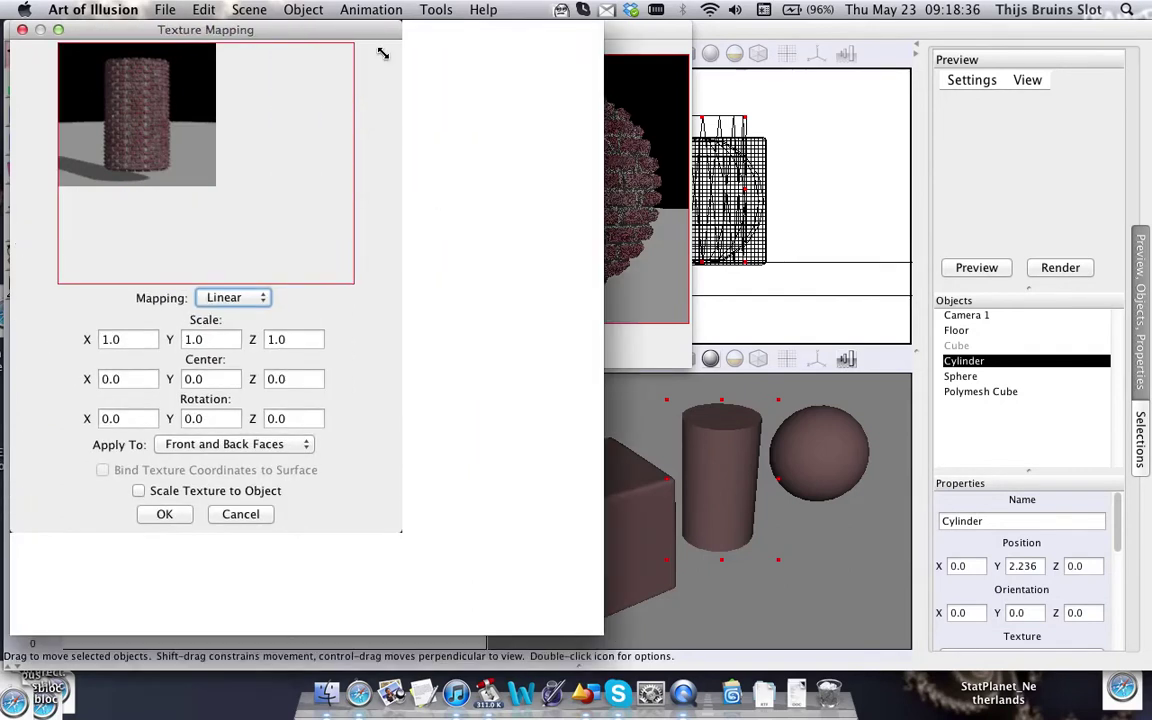
pyautogui.moveTo(399, 38); pyautogui.dragTo(608, 38)
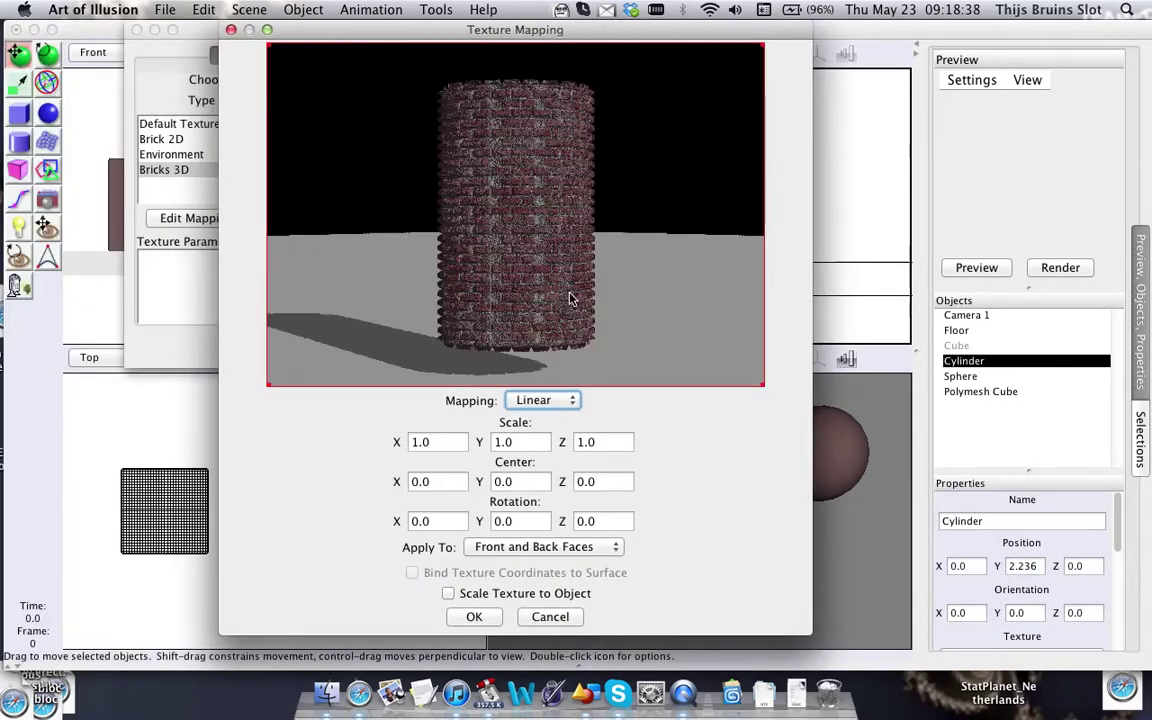
pyautogui.click(448, 594)
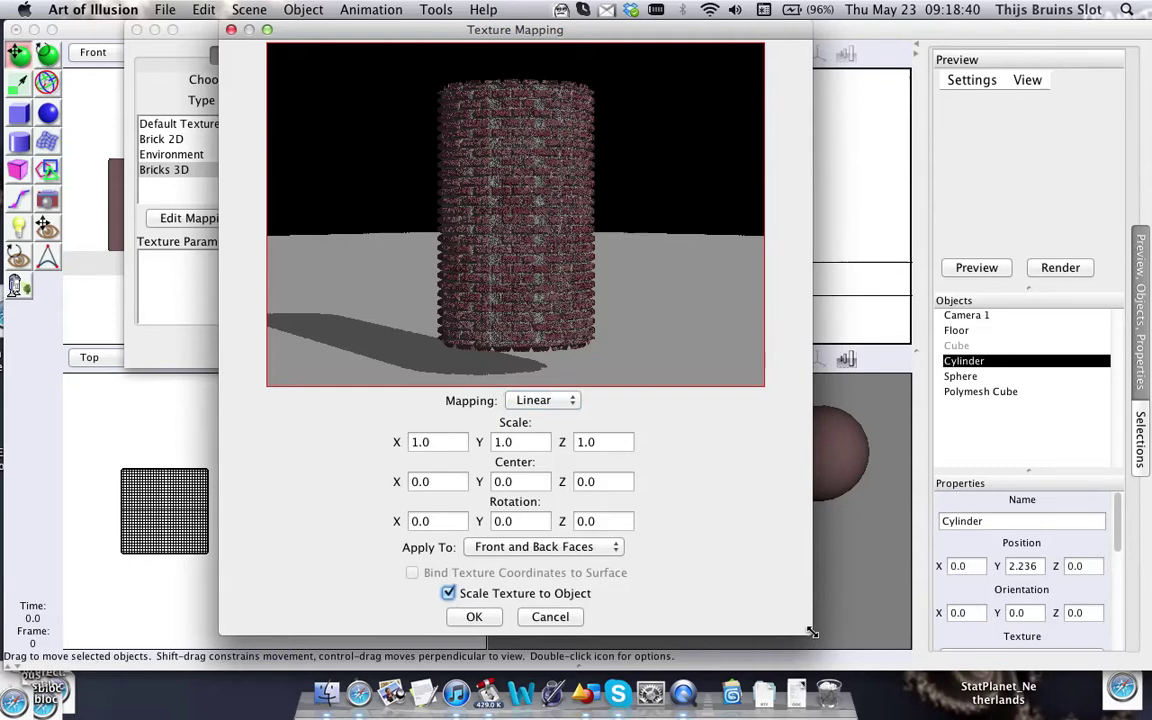
pyautogui.moveTo(810, 633); pyautogui.dragTo(911, 684)
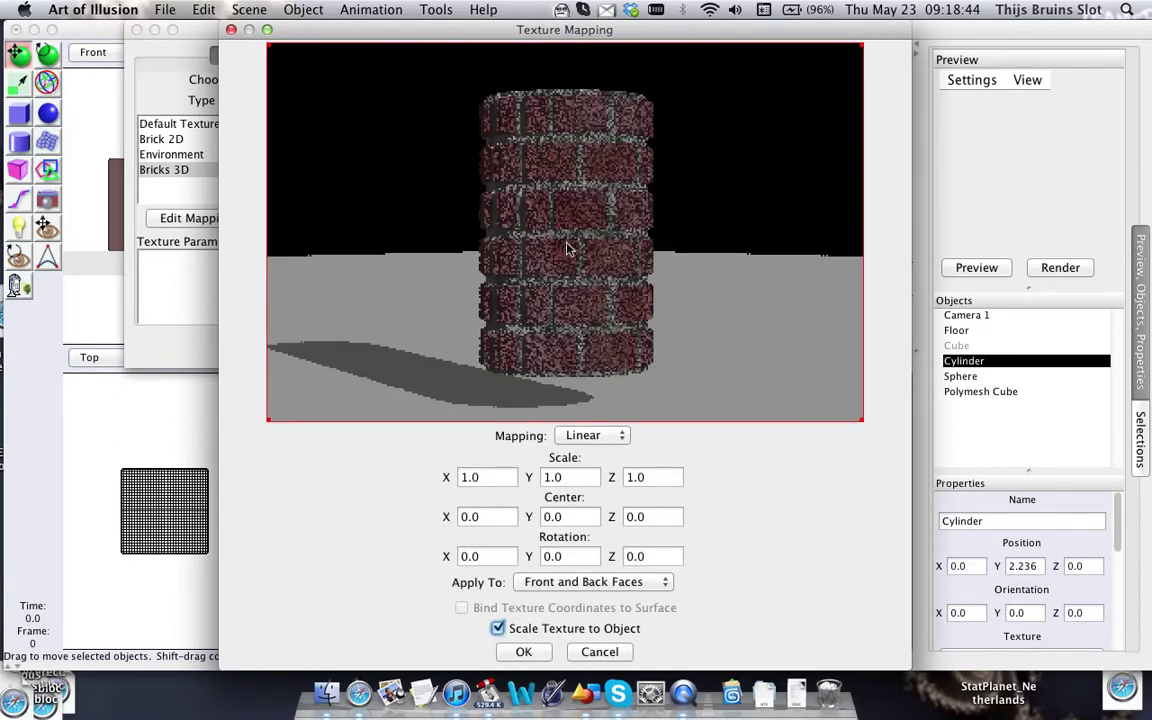
# Inspect the cylinder's bricks from several angles, then accept the mapping.
pyautogui.moveTo(583, 262); pyautogui.dragTo(509, 230)
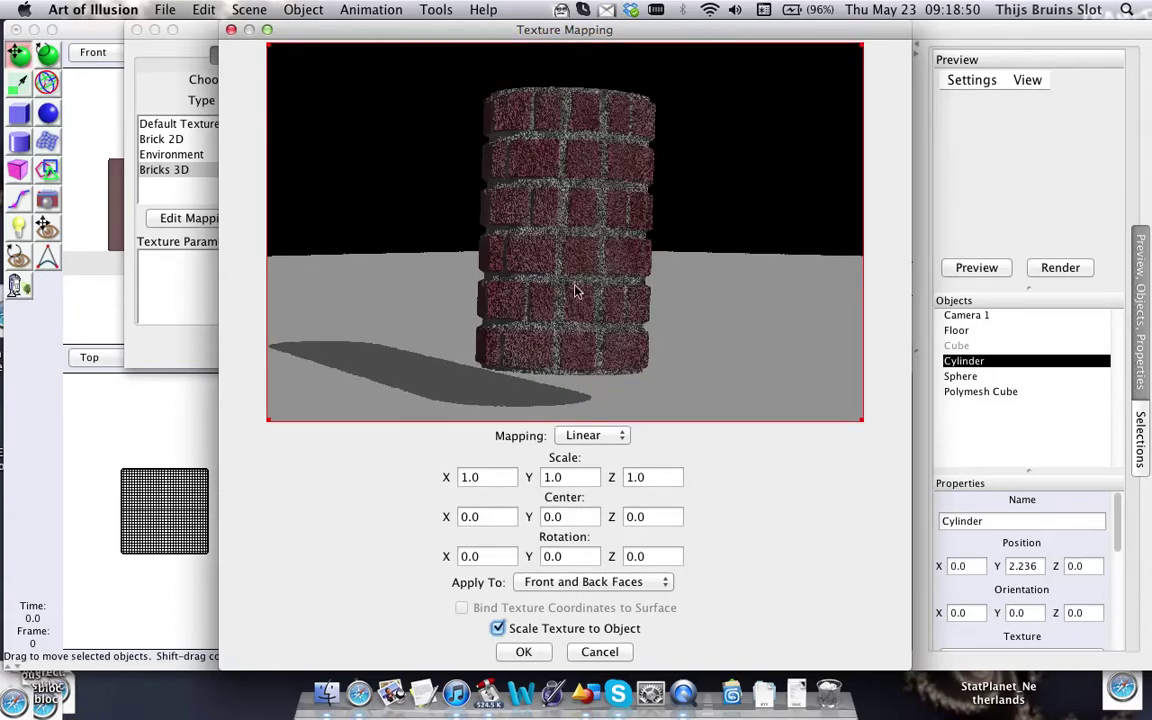
pyautogui.moveTo(576, 290); pyautogui.dragTo(625, 299)
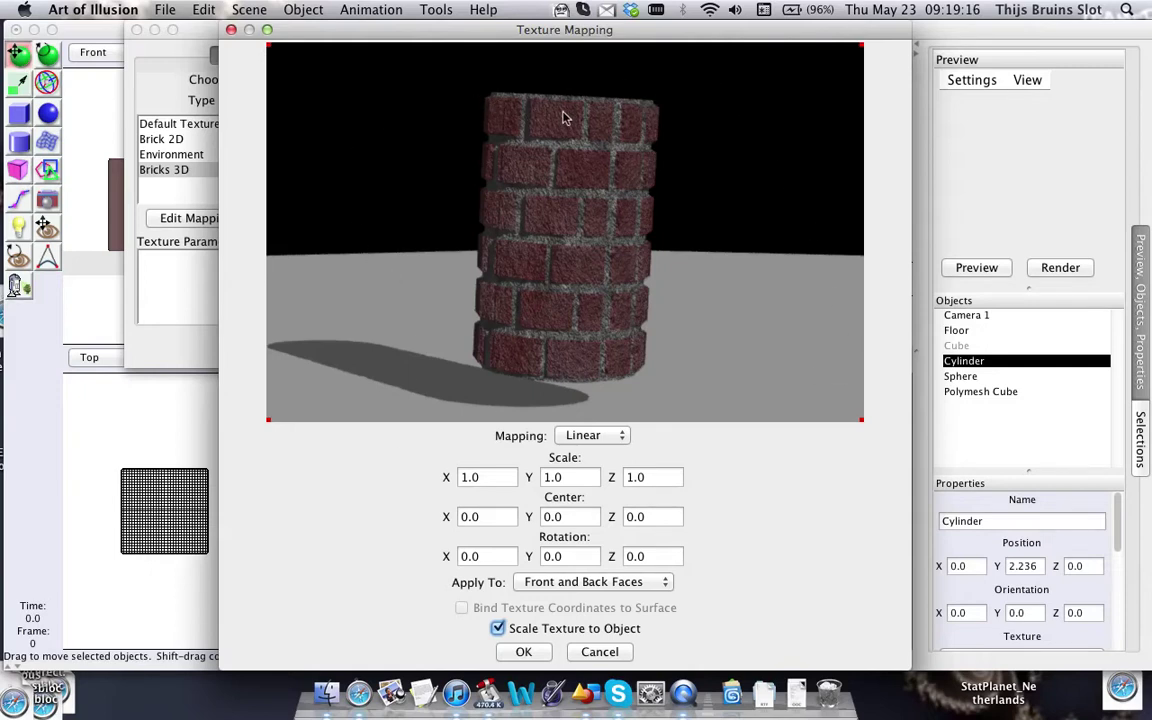
pyautogui.moveTo(563, 118); pyautogui.dragTo(655, 113)
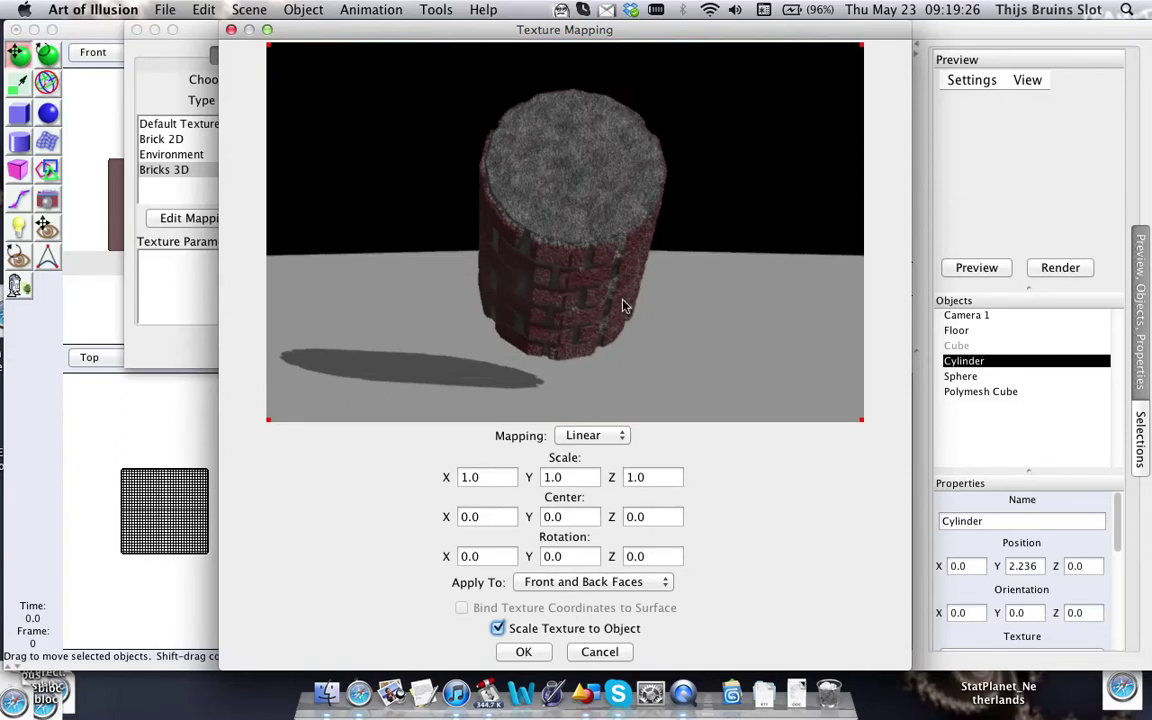
pyautogui.moveTo(586, 265); pyautogui.dragTo(571, 189)
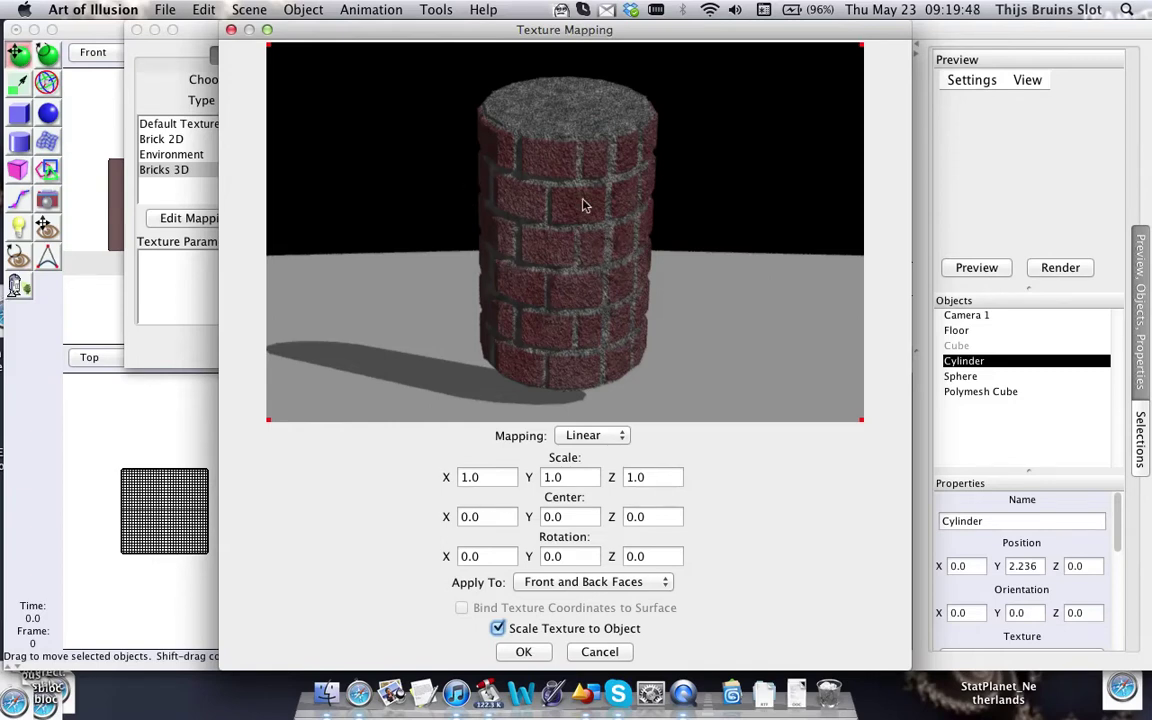
pyautogui.moveTo(594, 261); pyautogui.dragTo(545, 293)
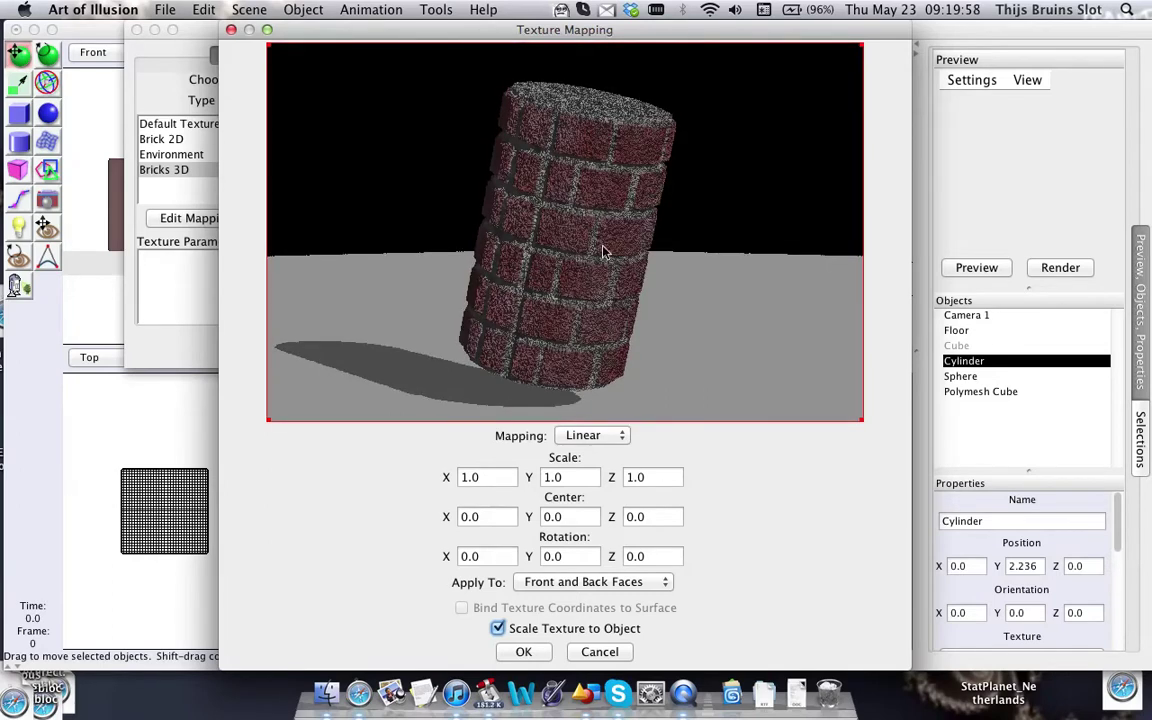
pyautogui.moveTo(638, 219); pyautogui.dragTo(541, 242)
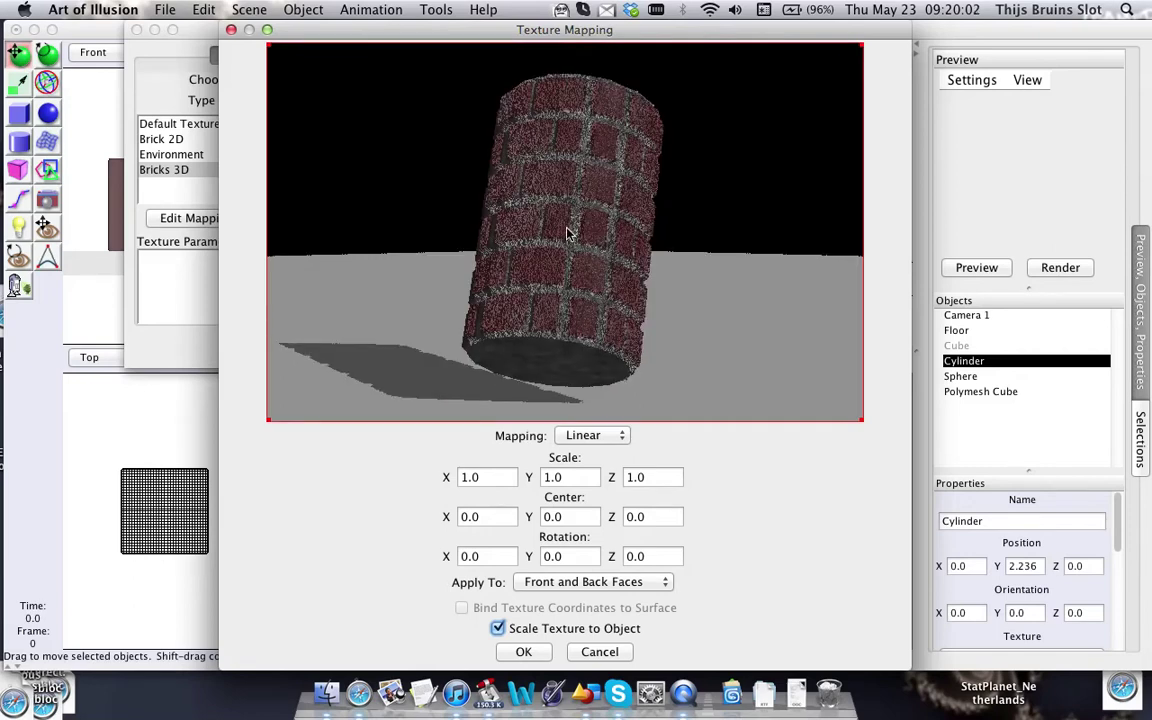
pyautogui.moveTo(638, 275); pyautogui.dragTo(613, 221)
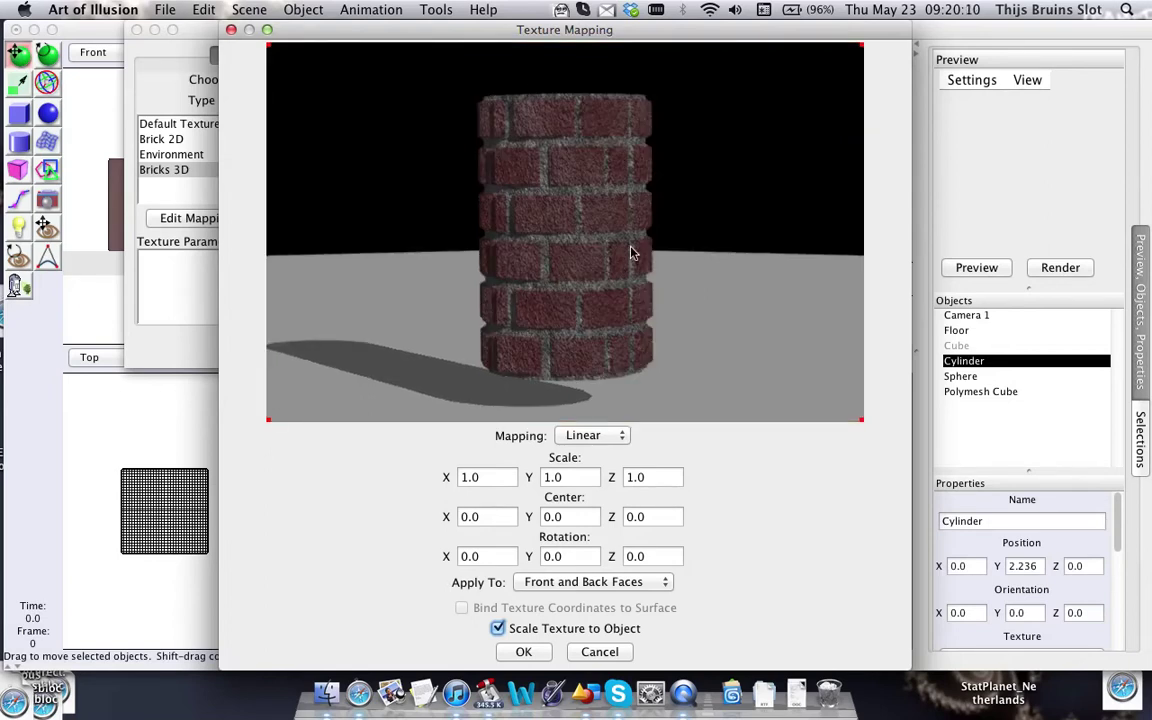
pyautogui.moveTo(566, 334); pyautogui.dragTo(762, 310)
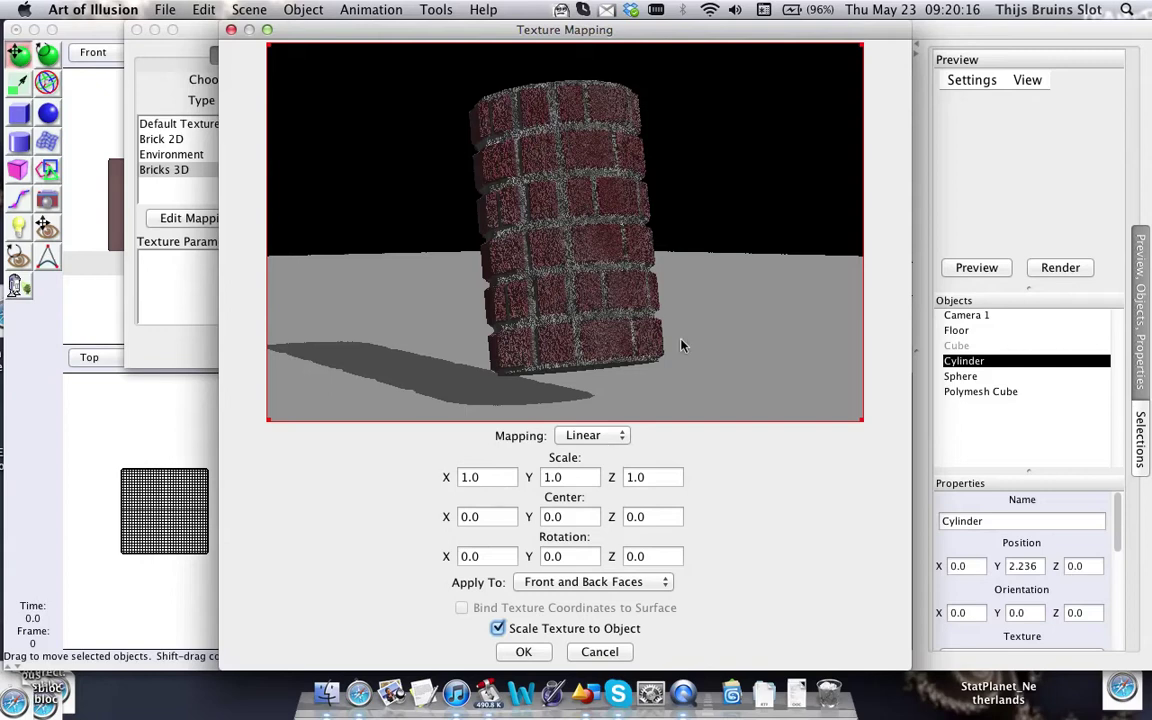
pyautogui.click(524, 652)
# Accept the cylinder's texture, then give the Sphere Bricks 3D and open its mapping.
pyautogui.click(470, 350)
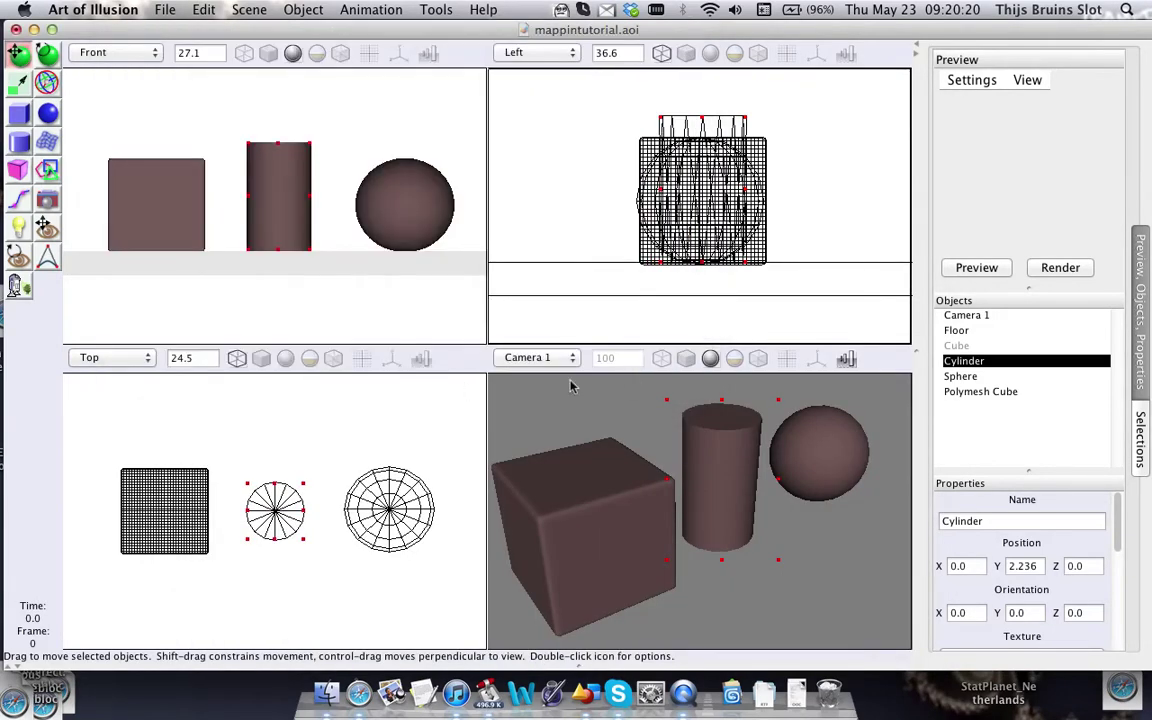
pyautogui.click(950, 373)
pyautogui.click(303, 9)
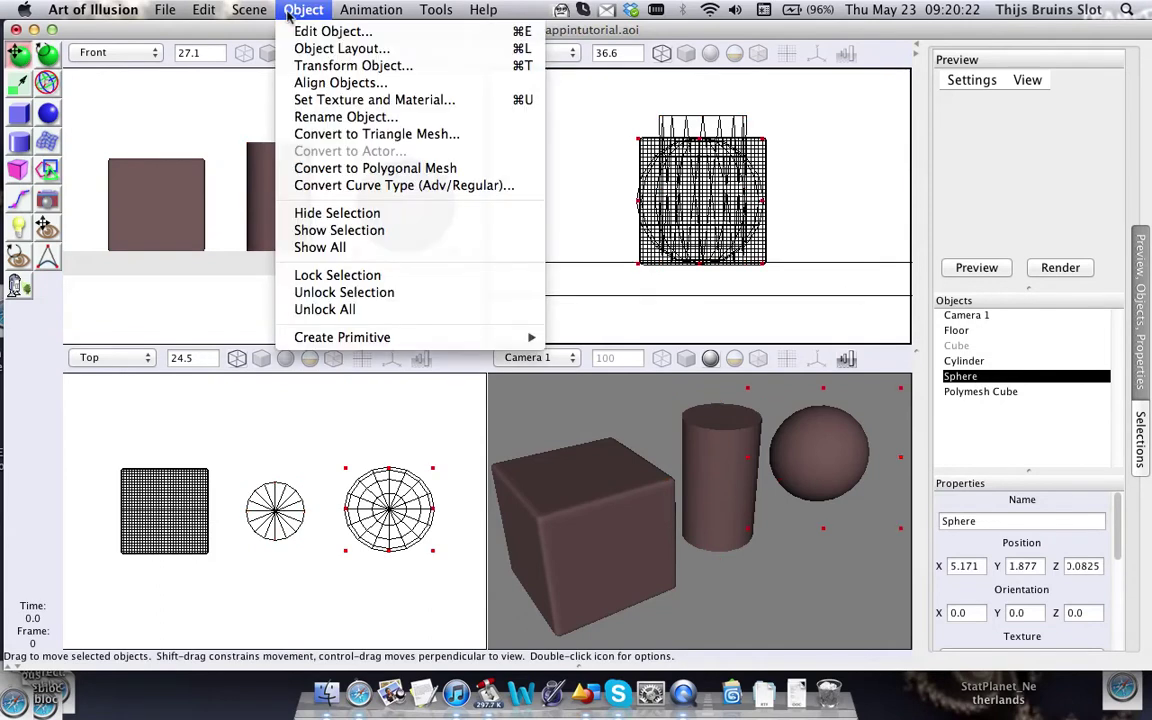
pyautogui.click(319, 104)
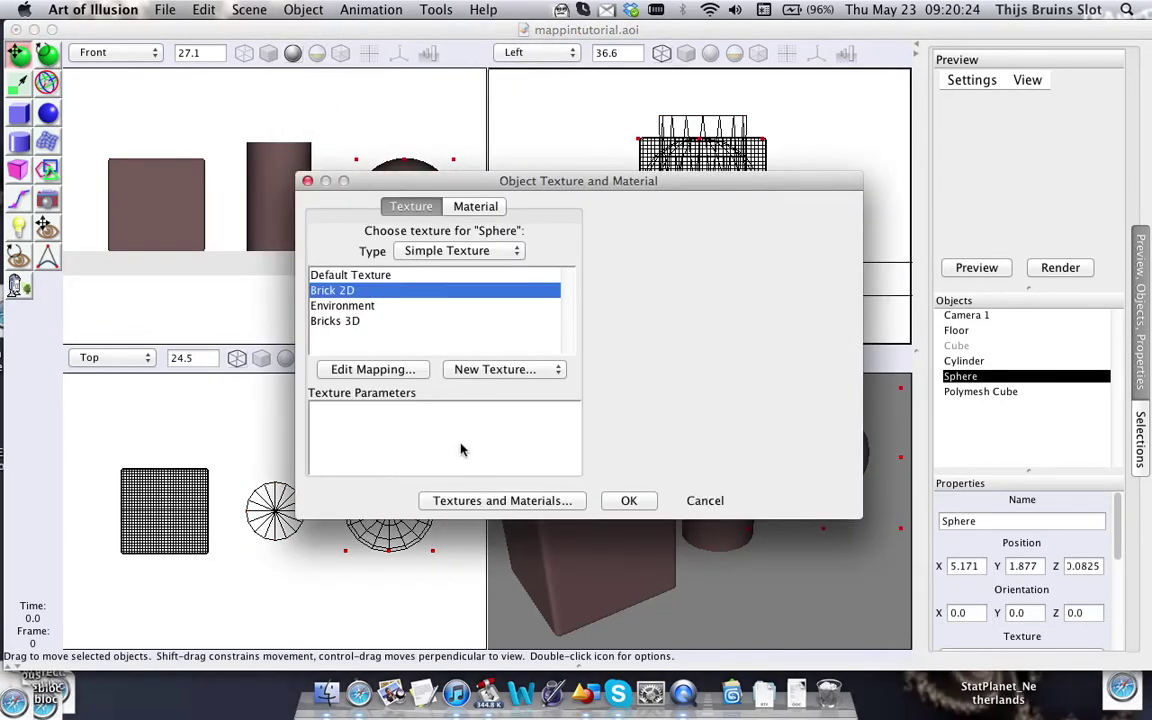
pyautogui.click(372, 322)
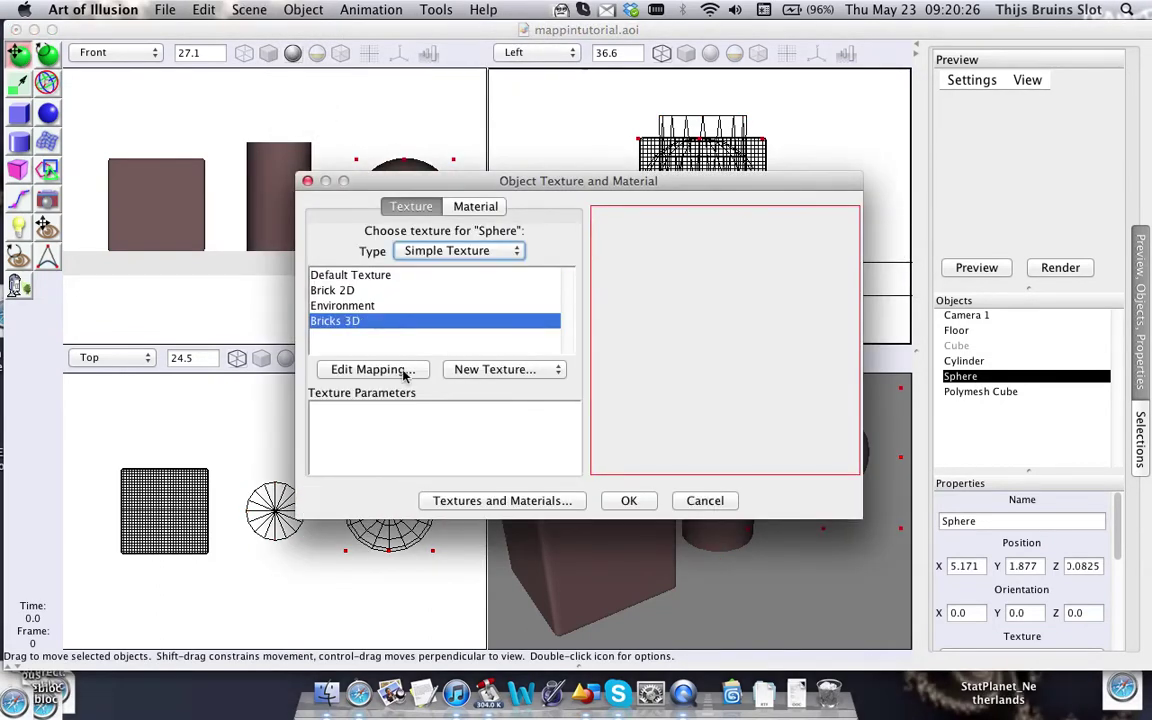
pyautogui.click(404, 369)
pyautogui.moveTo(573, 148); pyautogui.dragTo(153, 29)
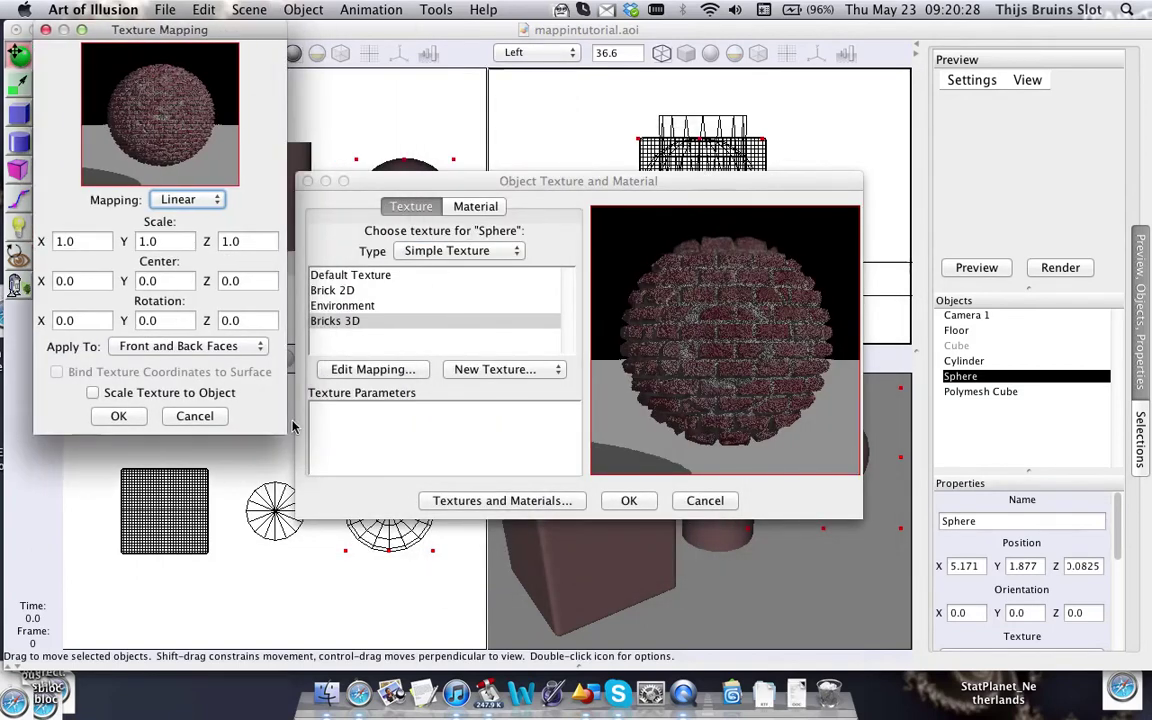
# Scale the sphere's Bricks 3D texture to the object and rotate the preview until the bricks run level.
pyautogui.moveTo(286, 434); pyautogui.dragTo(765, 658)
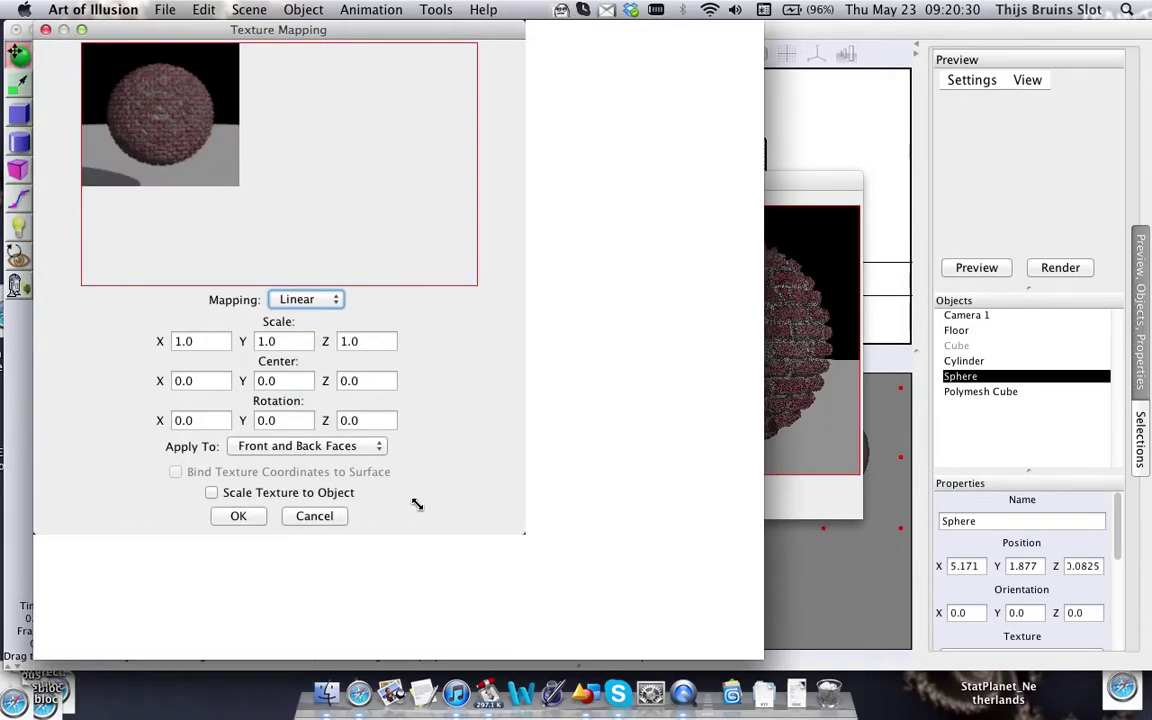
pyautogui.click(333, 618)
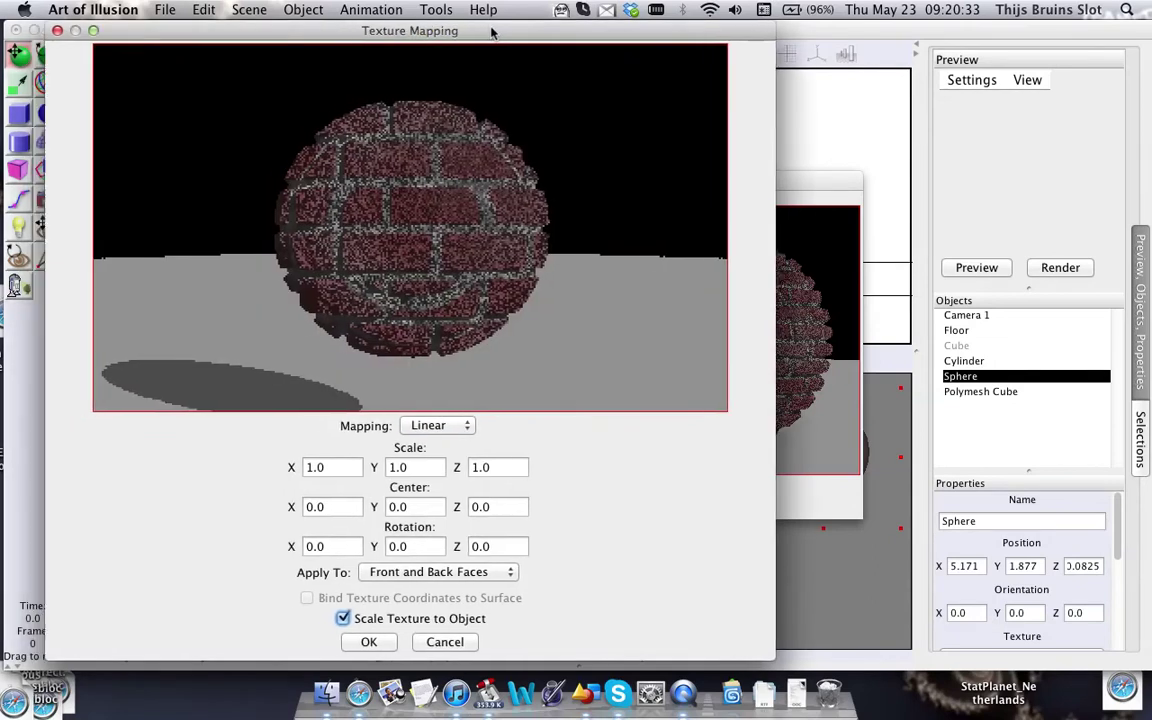
pyautogui.moveTo(478, 30); pyautogui.dragTo(661, 31)
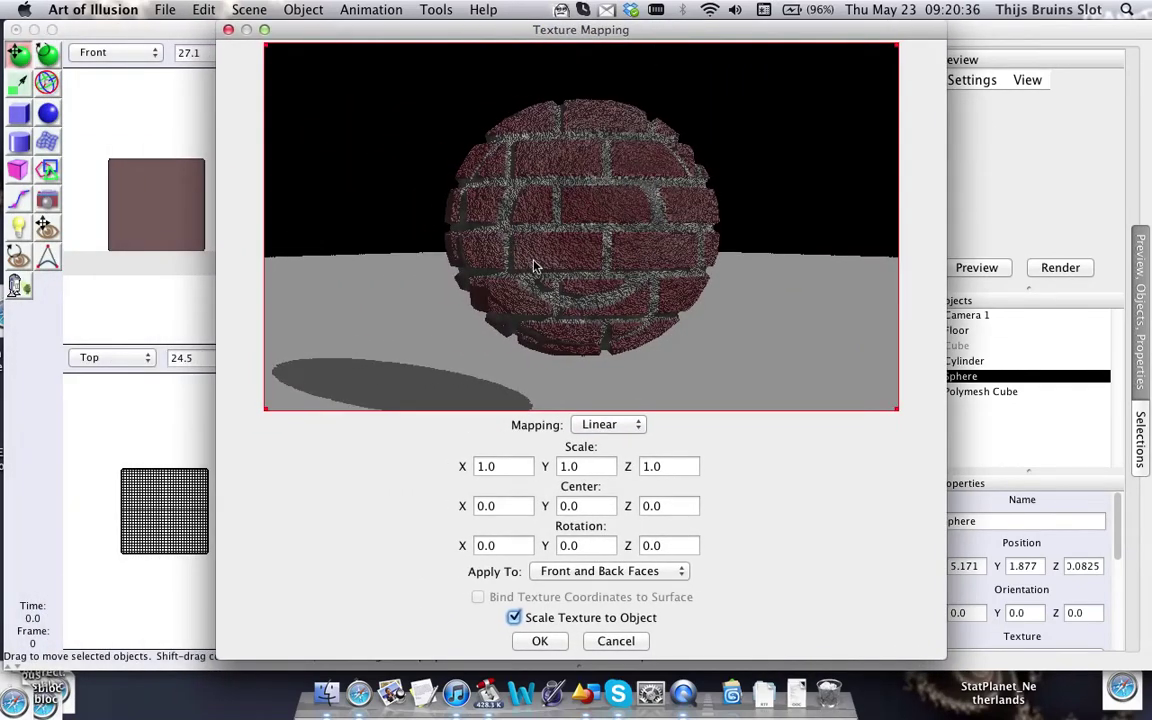
pyautogui.moveTo(568, 296); pyautogui.dragTo(572, 298)
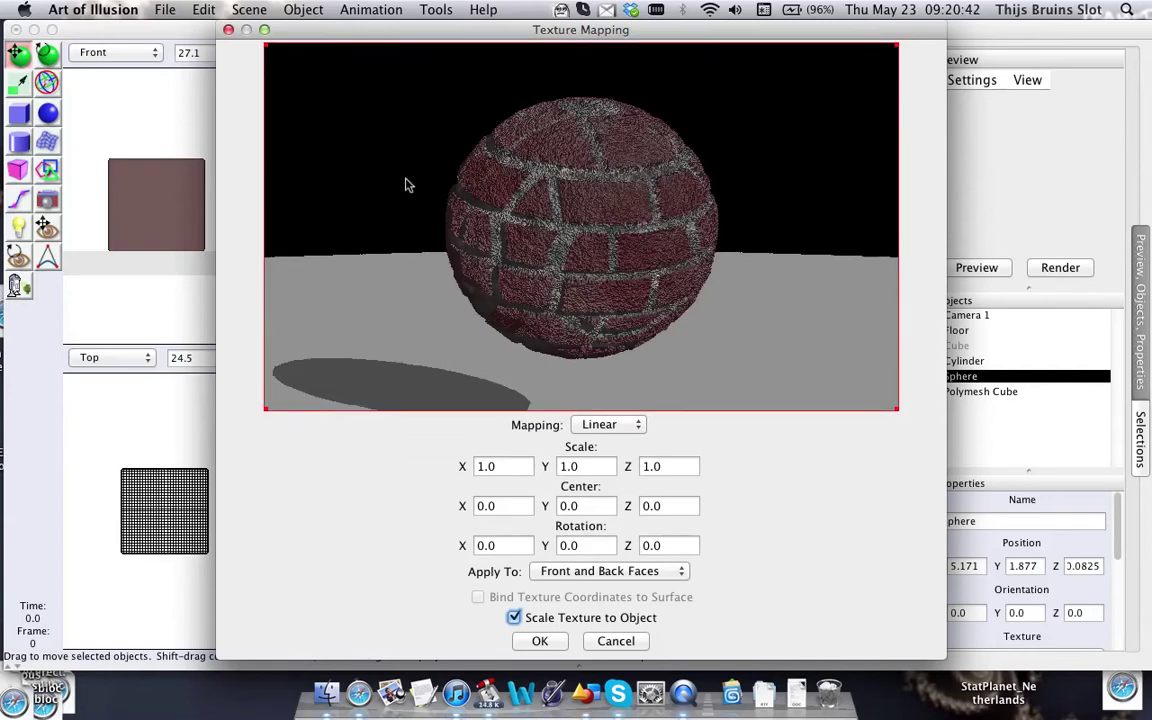
pyautogui.moveTo(503, 368); pyautogui.dragTo(476, 250)
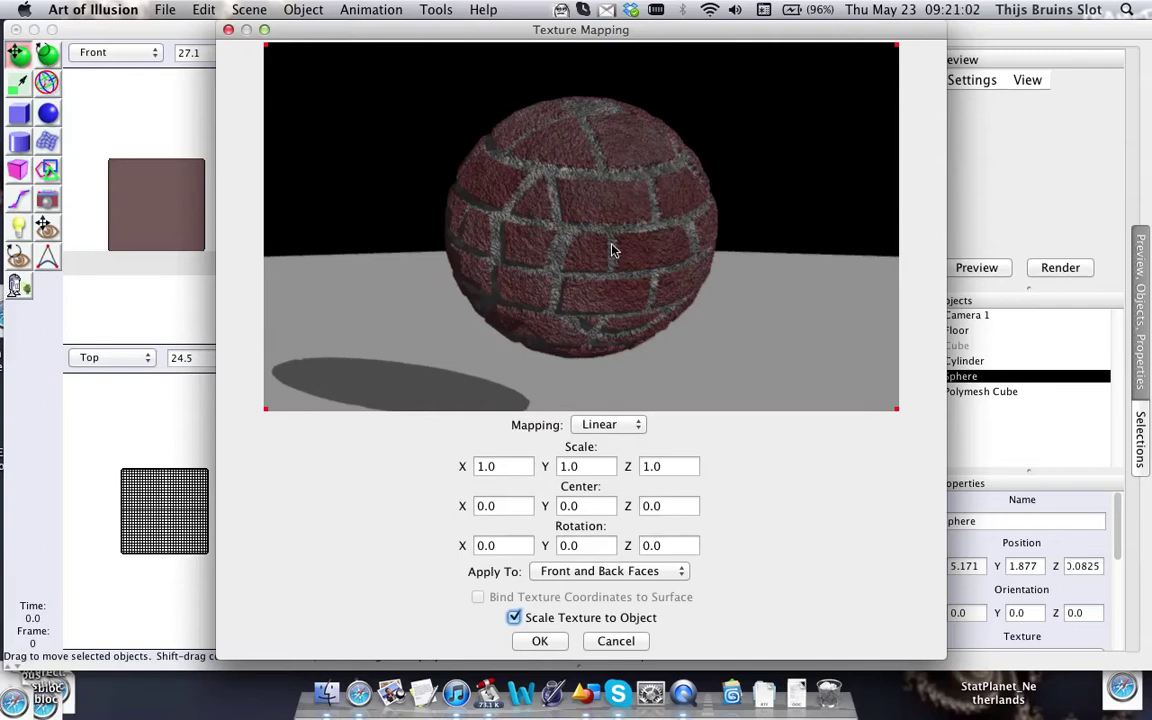
pyautogui.moveTo(612, 250); pyautogui.dragTo(582, 220)
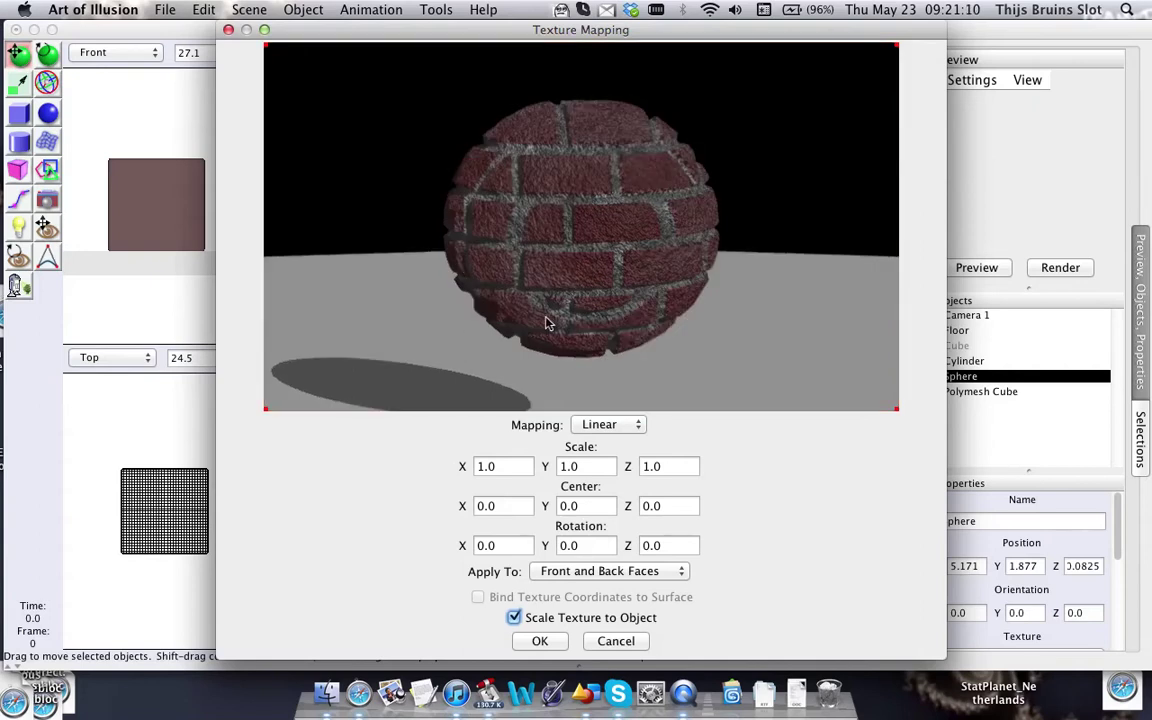
pyautogui.moveTo(592, 316); pyautogui.dragTo(650, 283)
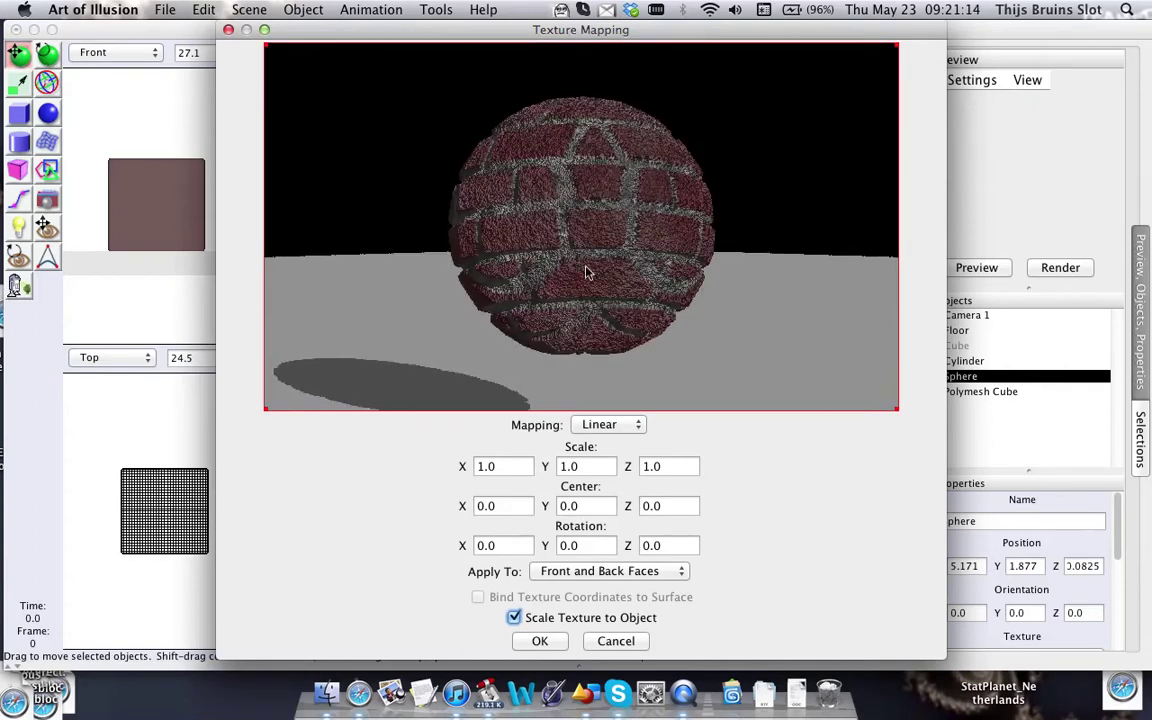
pyautogui.moveTo(579, 267); pyautogui.dragTo(590, 277)
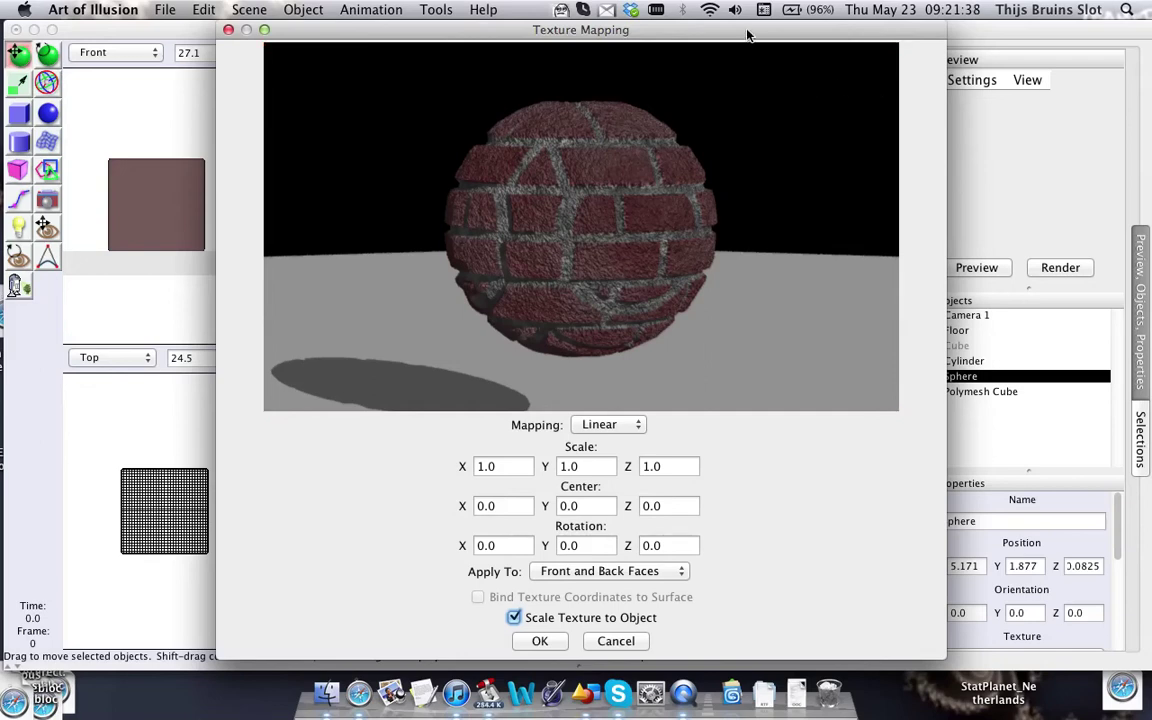
# Accept the Linear mapping and apply the Bricks 3D texture to the sphere.
pyautogui.moveTo(747, 35)
pyautogui.mouseDown()
pyautogui.moveTo(751, 98)
pyautogui.moveTo(734, 35)
pyautogui.mouseUp()
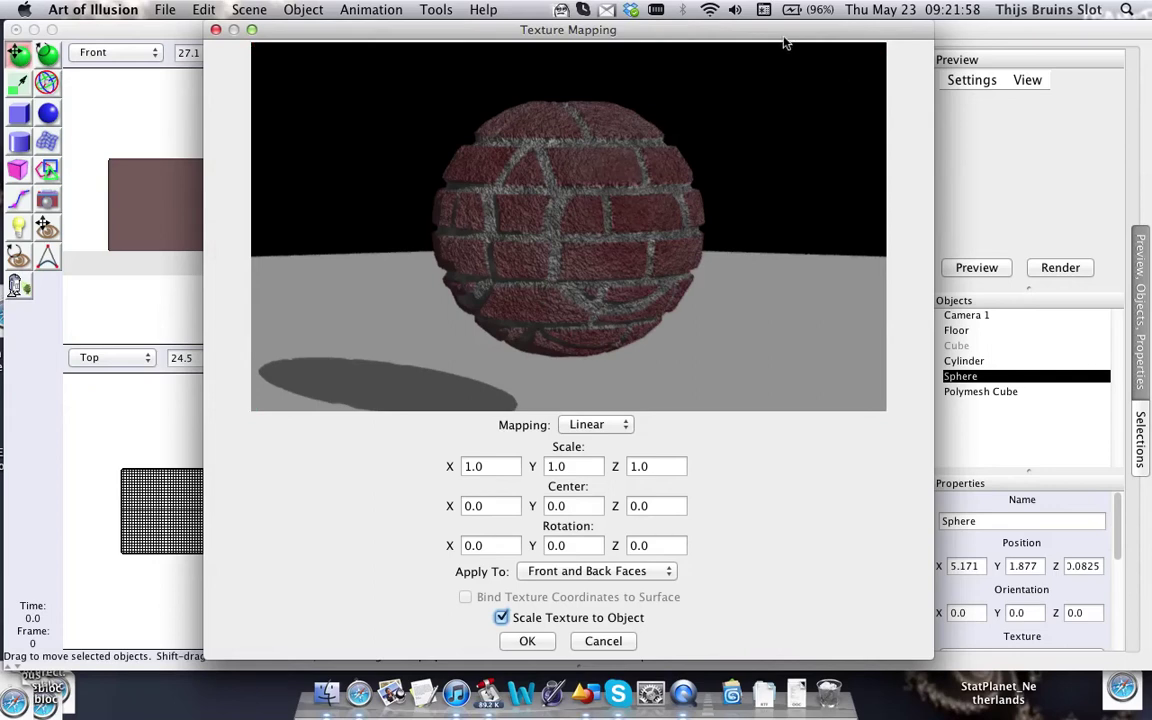
pyautogui.moveTo(704, 27); pyautogui.dragTo(659, 27)
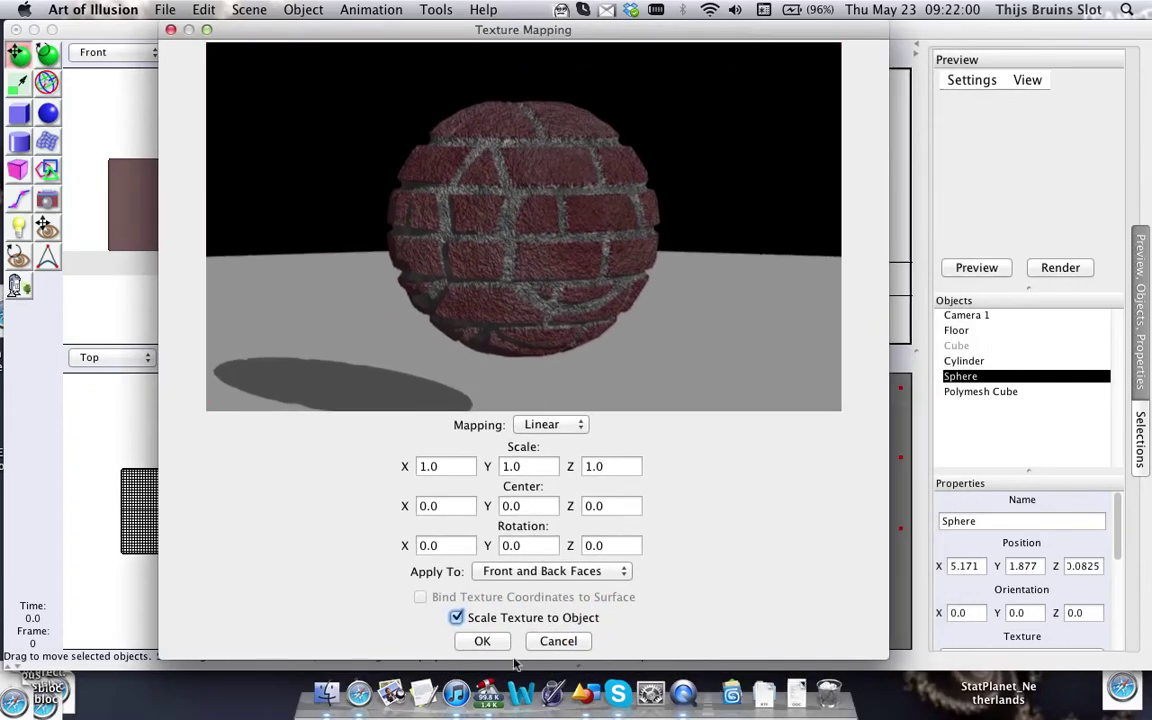
pyautogui.click(482, 641)
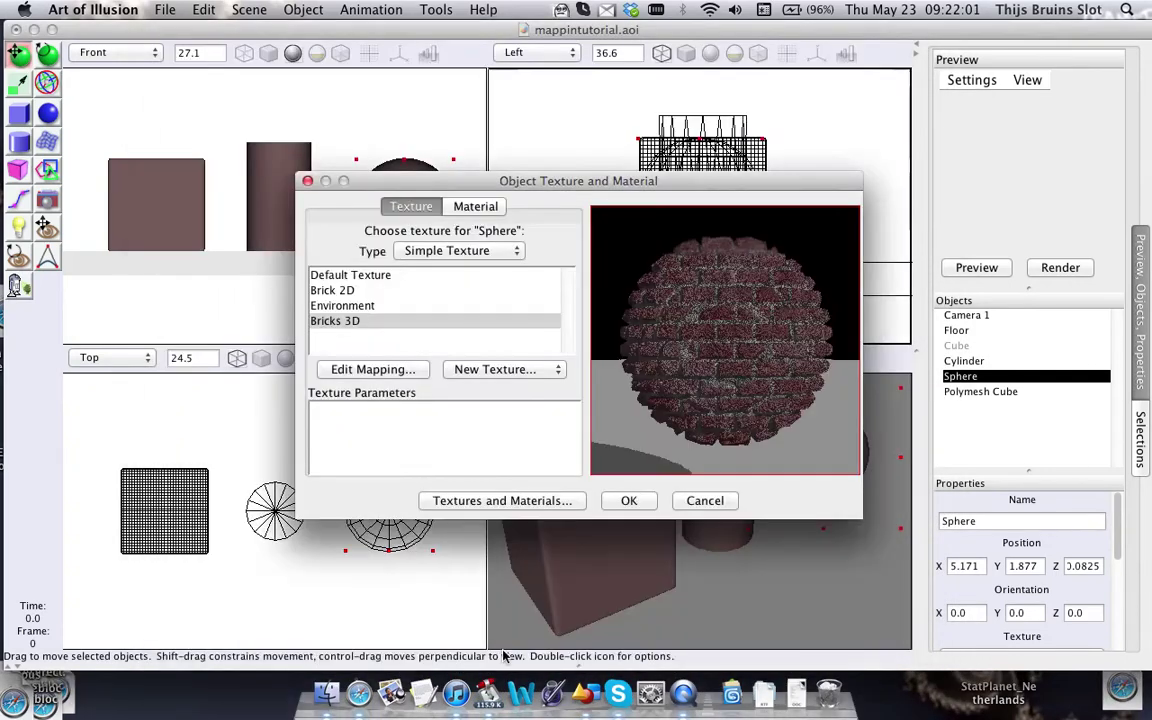
pyautogui.click(632, 501)
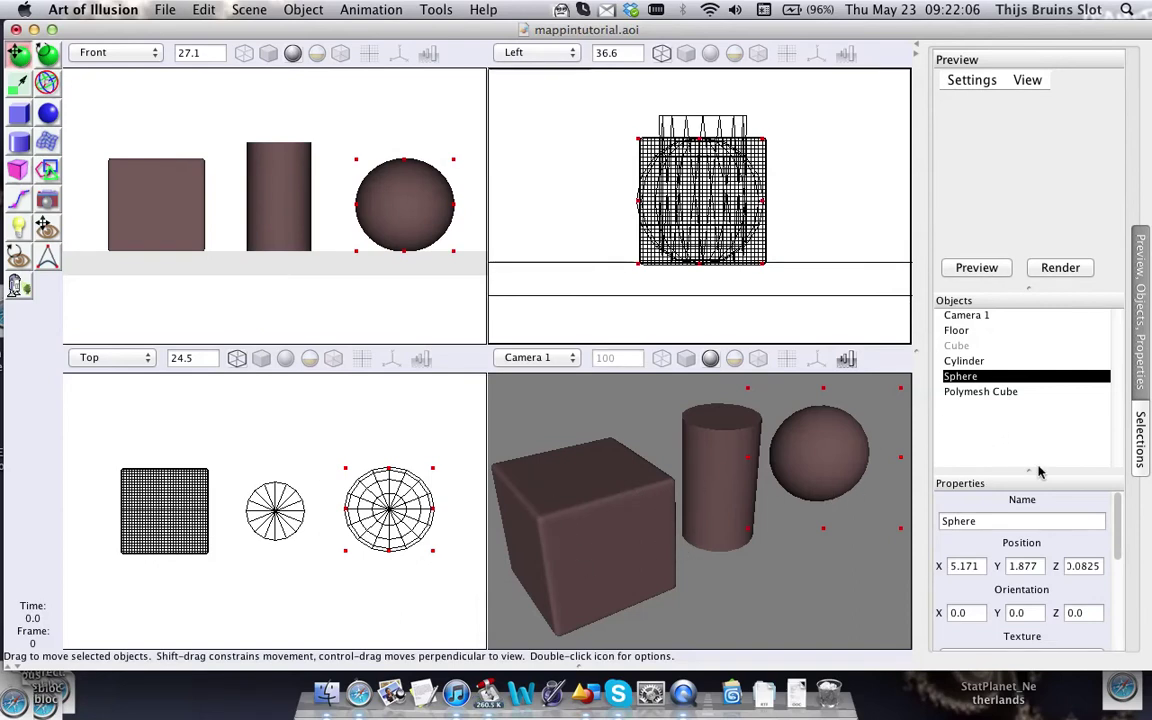
# Deselect the sphere and bring up the scene's Textures and Materials list.
pyautogui.click(976, 268)
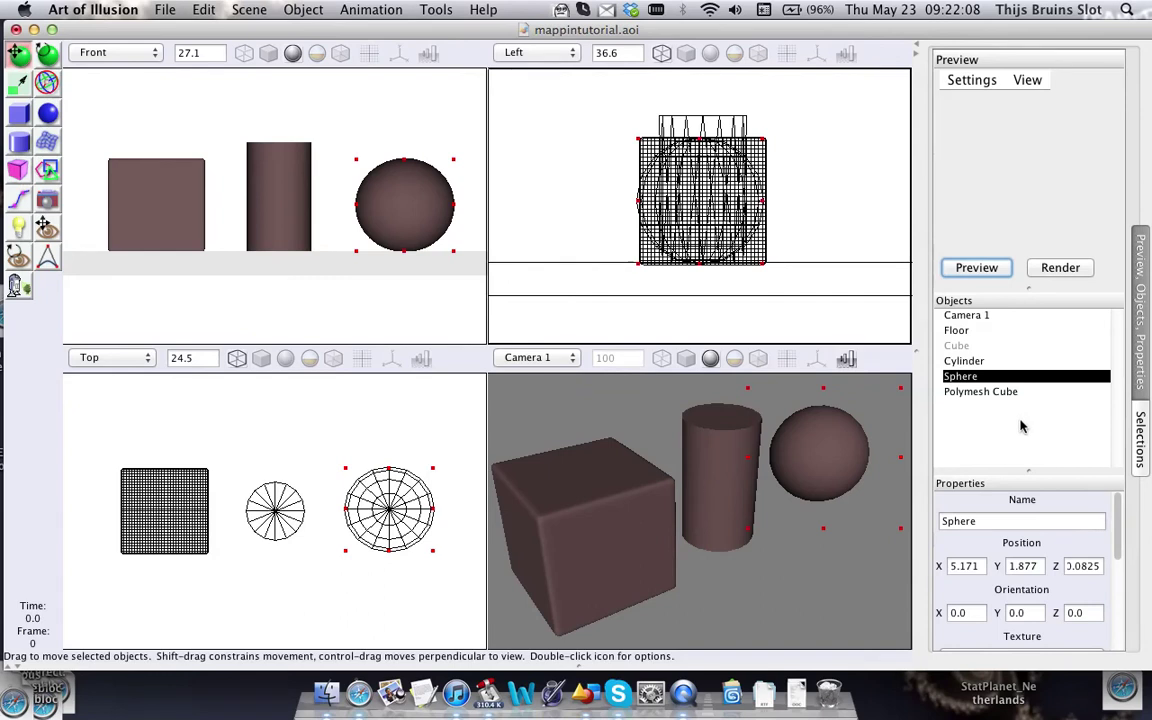
pyautogui.click(1020, 423)
pyautogui.click(436, 9)
pyautogui.moveTo(288, 8)
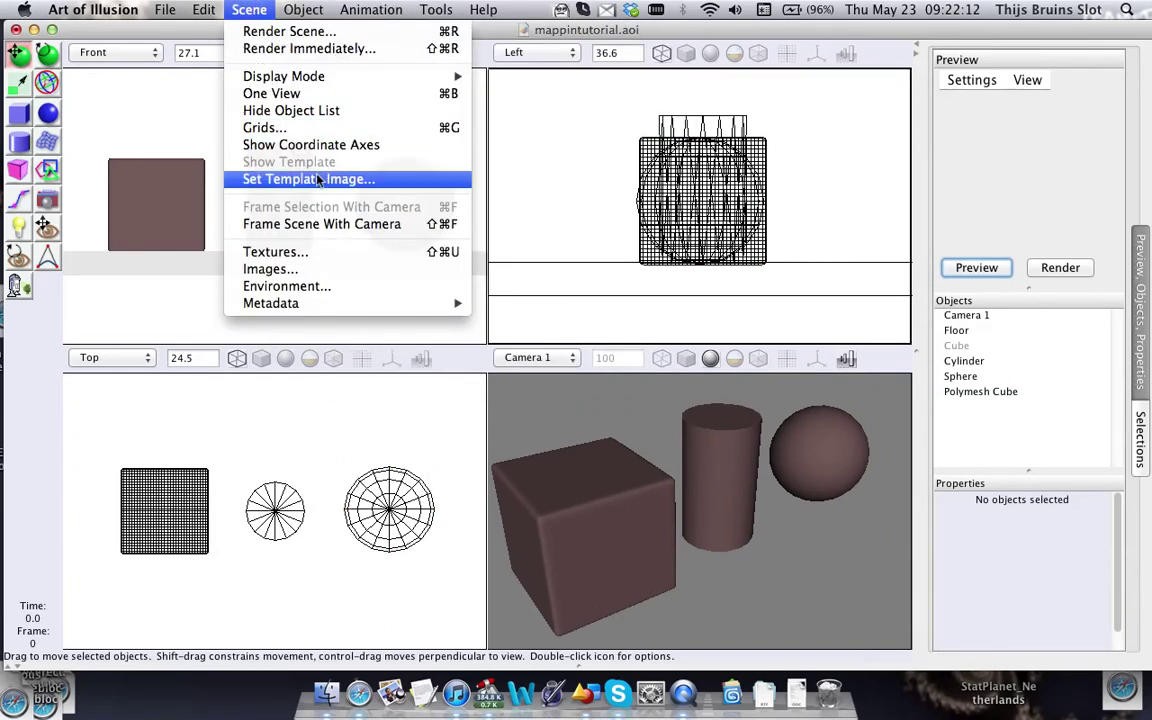
pyautogui.click(296, 253)
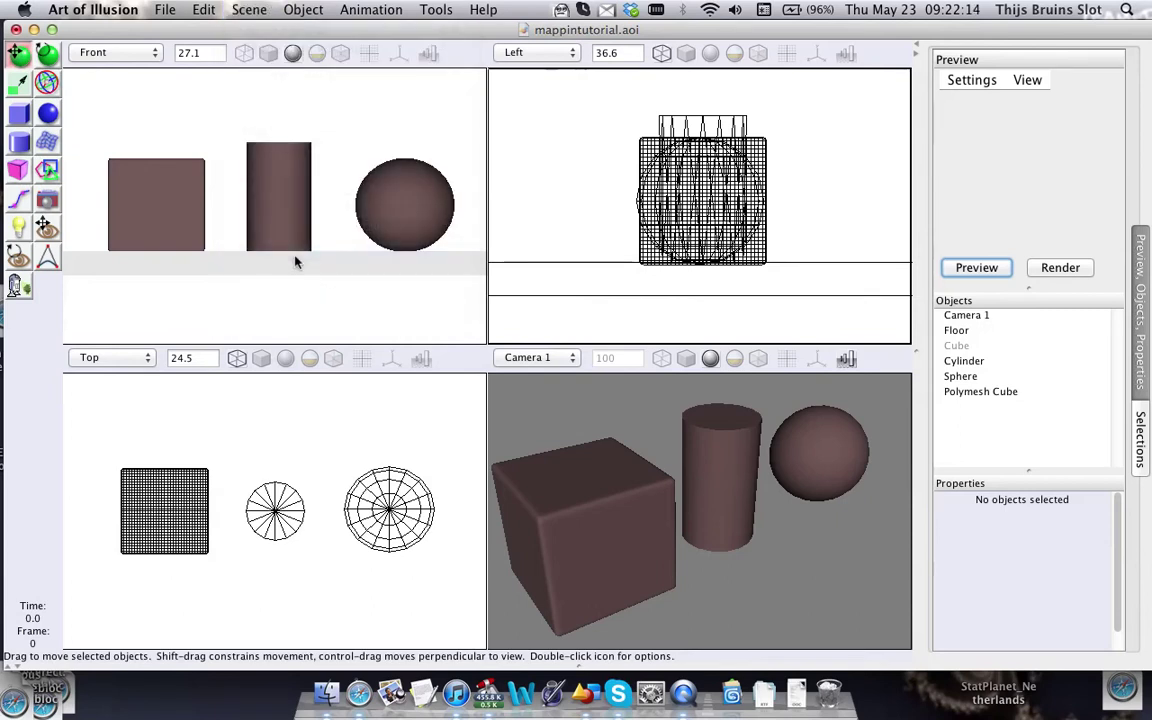
# Create an Image Mapped texture Untitled 1, then start a new Procedural 2D texture.
pyautogui.click(890, 225)
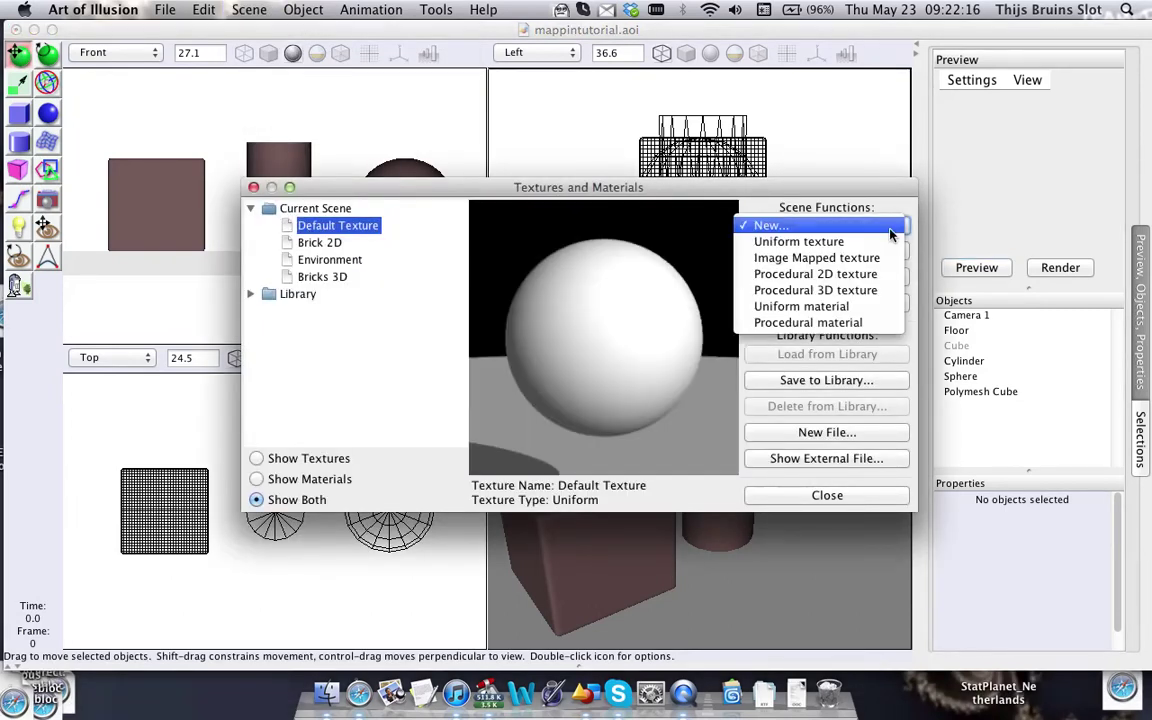
pyautogui.click(848, 264)
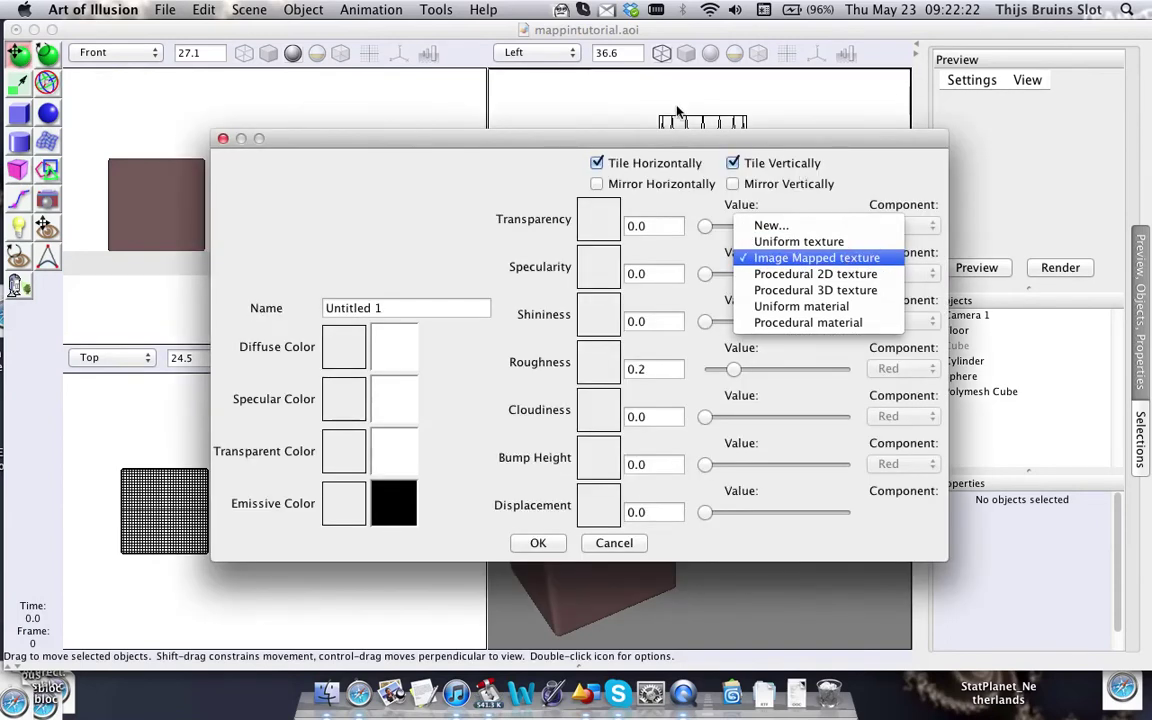
pyautogui.moveTo(685, 141); pyautogui.dragTo(629, 93)
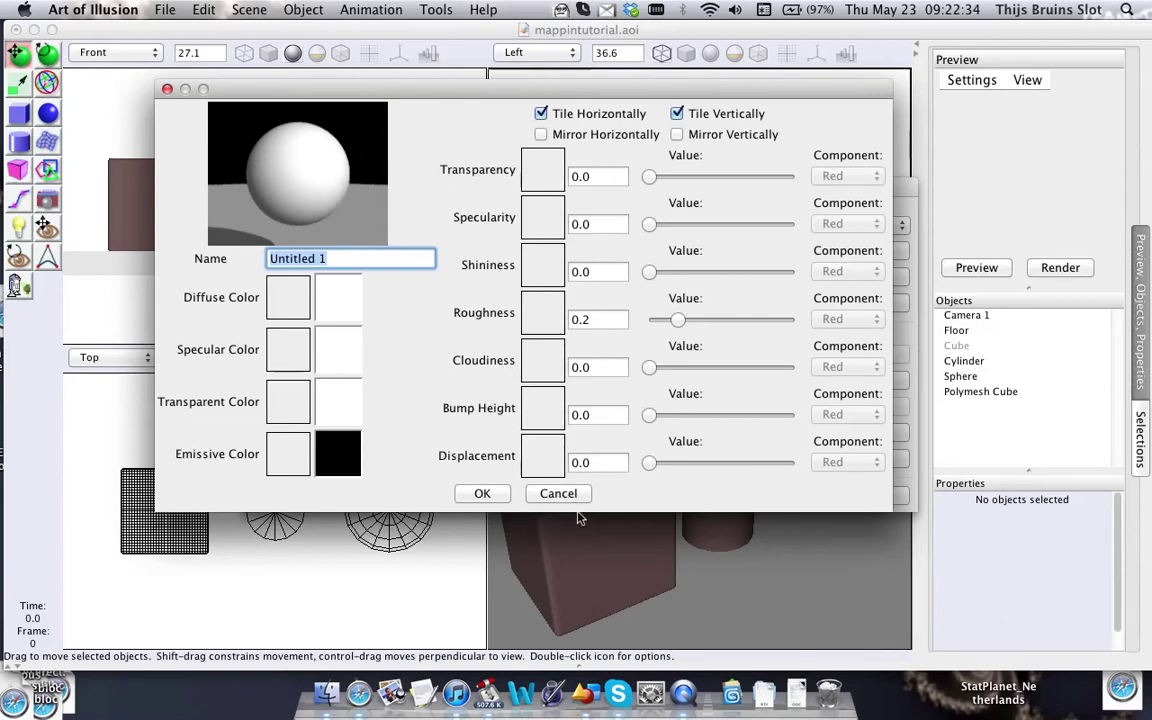
pyautogui.click(482, 493)
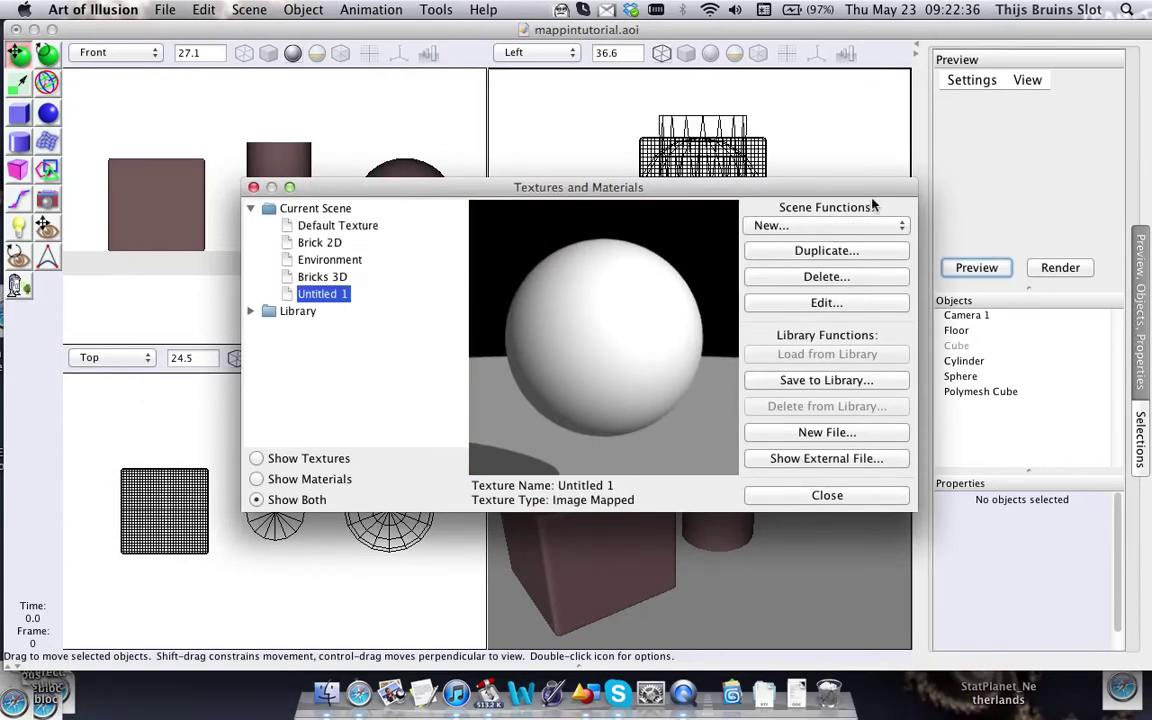
pyautogui.click(805, 225)
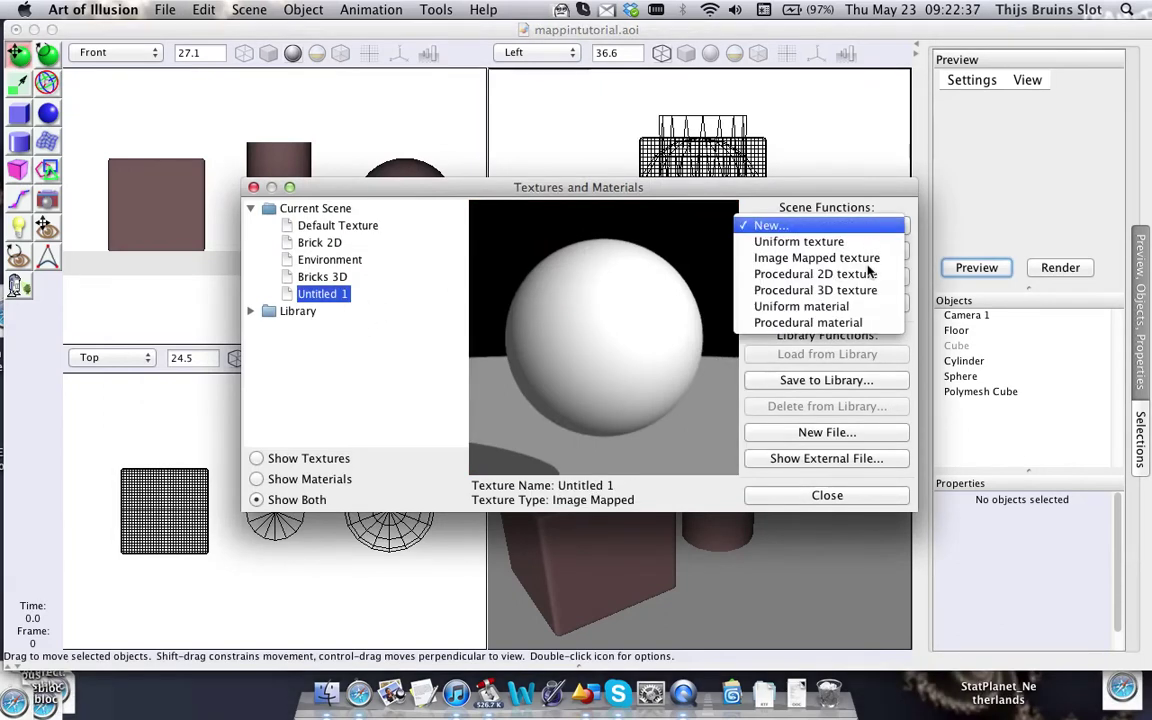
pyautogui.click(815, 274)
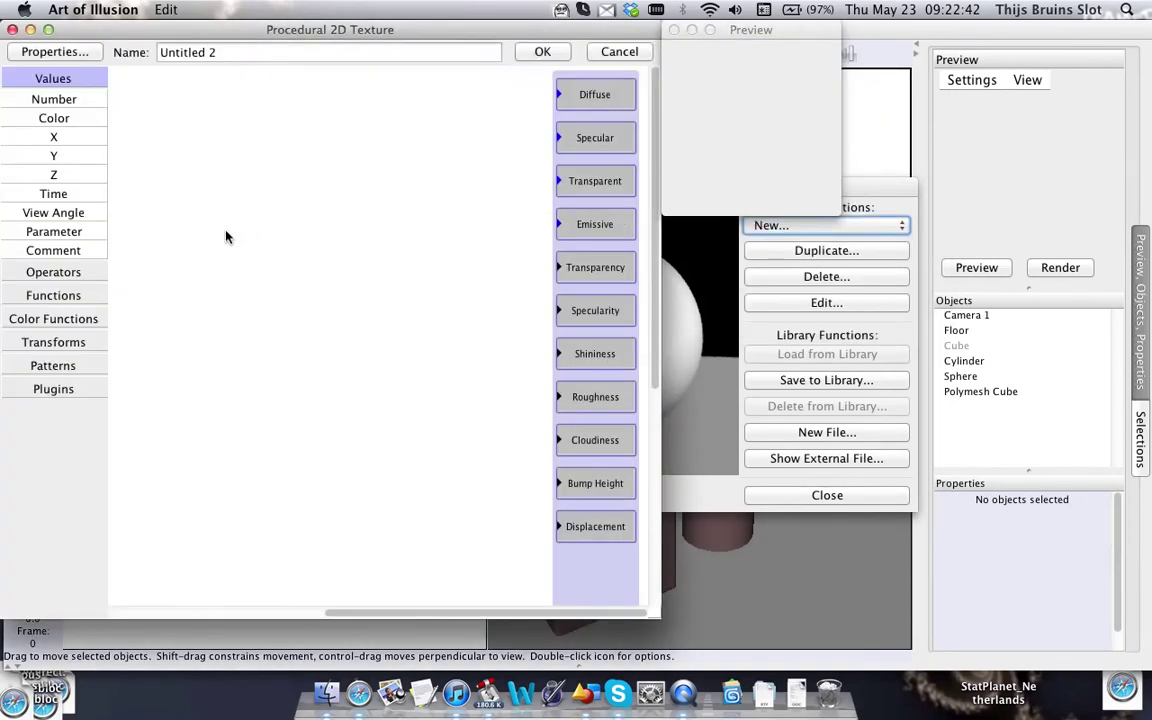
# Add an Image pattern to Untitled 2 and view its options, then delete it and close the editor.
pyautogui.click(53, 366)
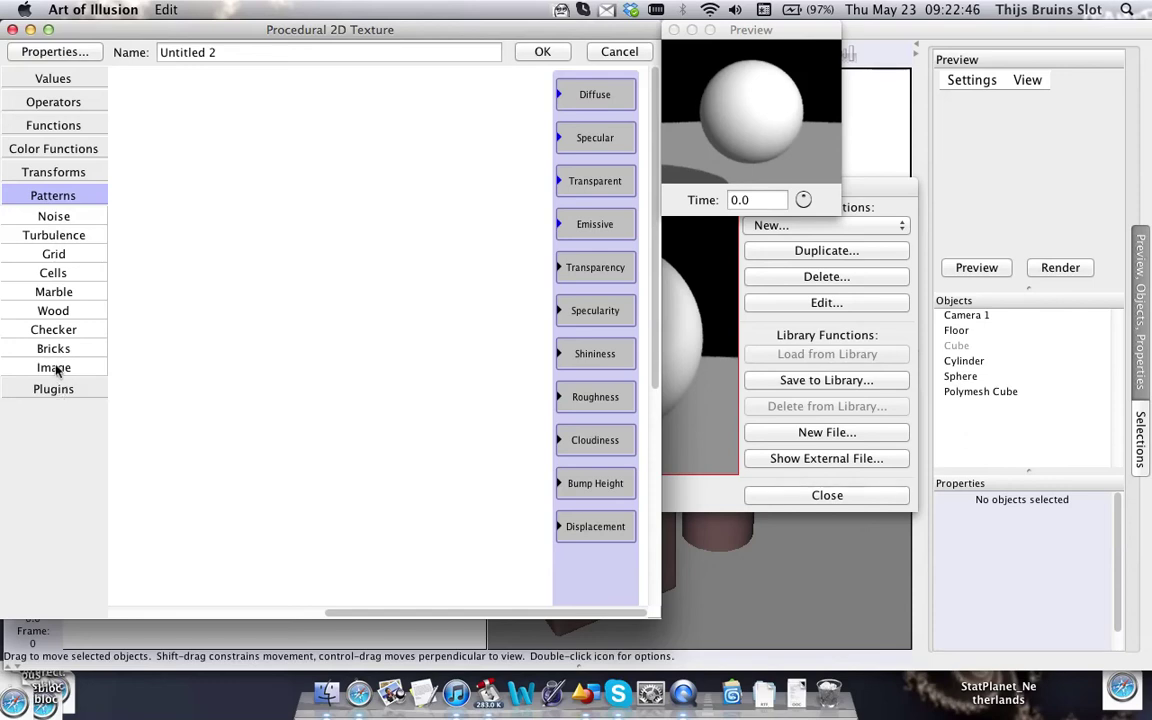
pyautogui.moveTo(53, 368); pyautogui.dragTo(310, 230)
pyautogui.doubleClick(310, 229)
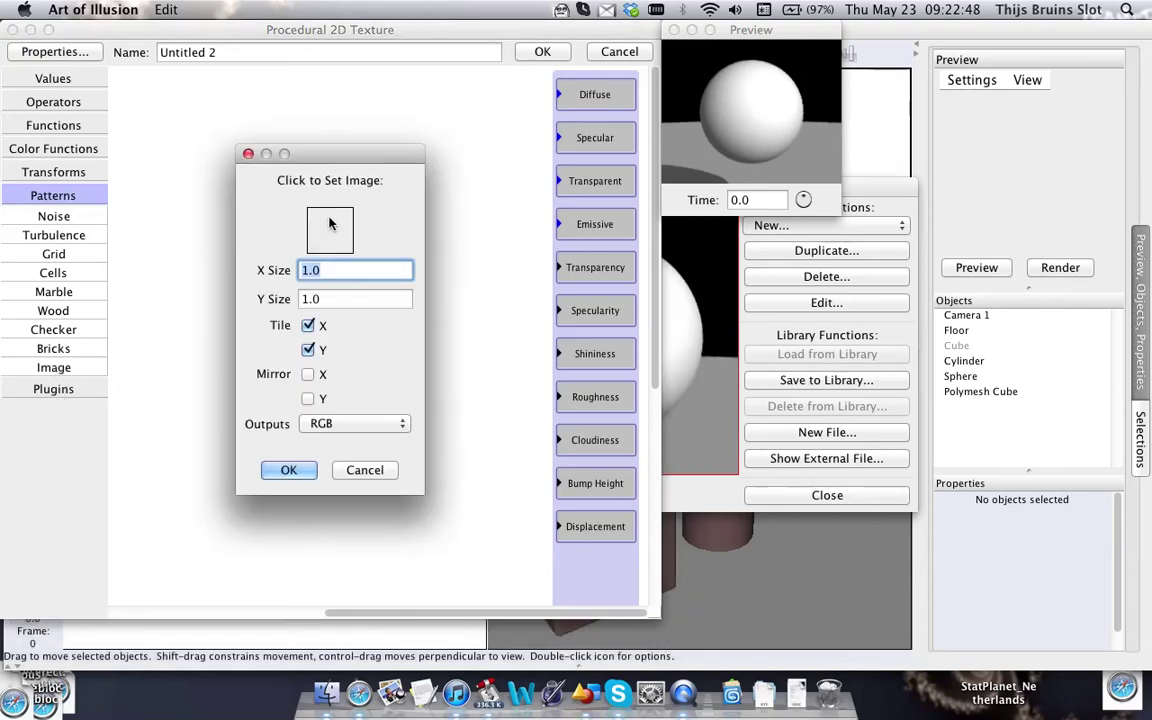
pyautogui.click(388, 470)
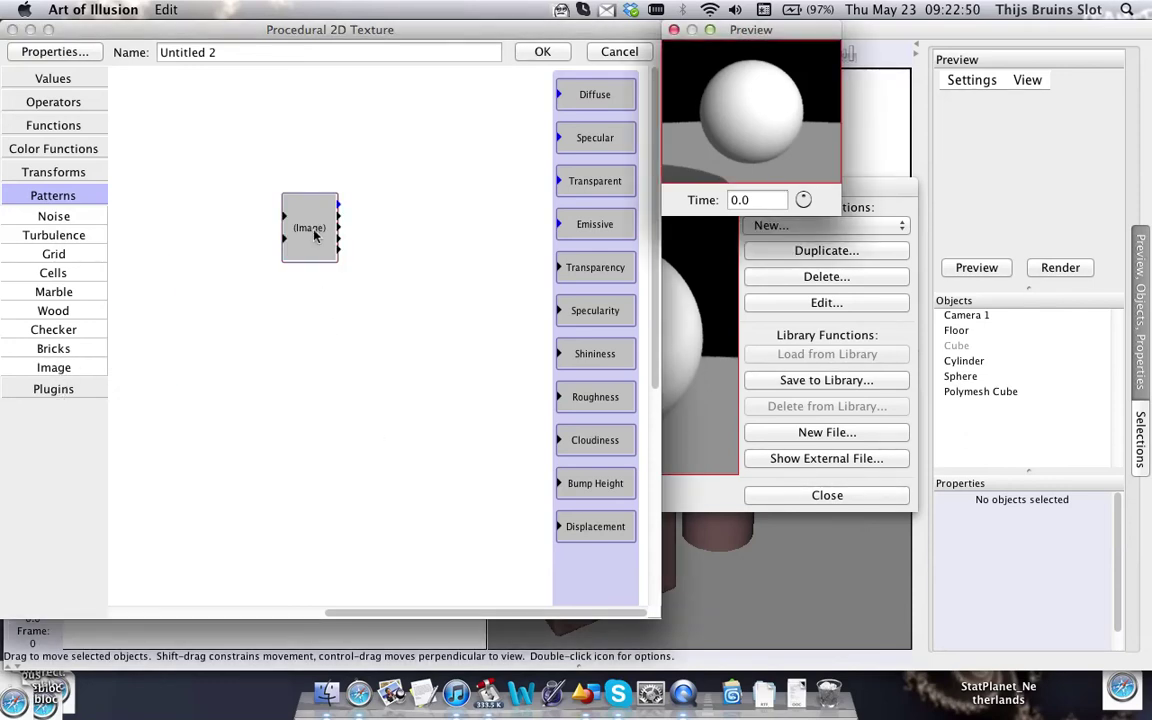
pyautogui.moveTo(311, 228); pyautogui.dragTo(282, 266)
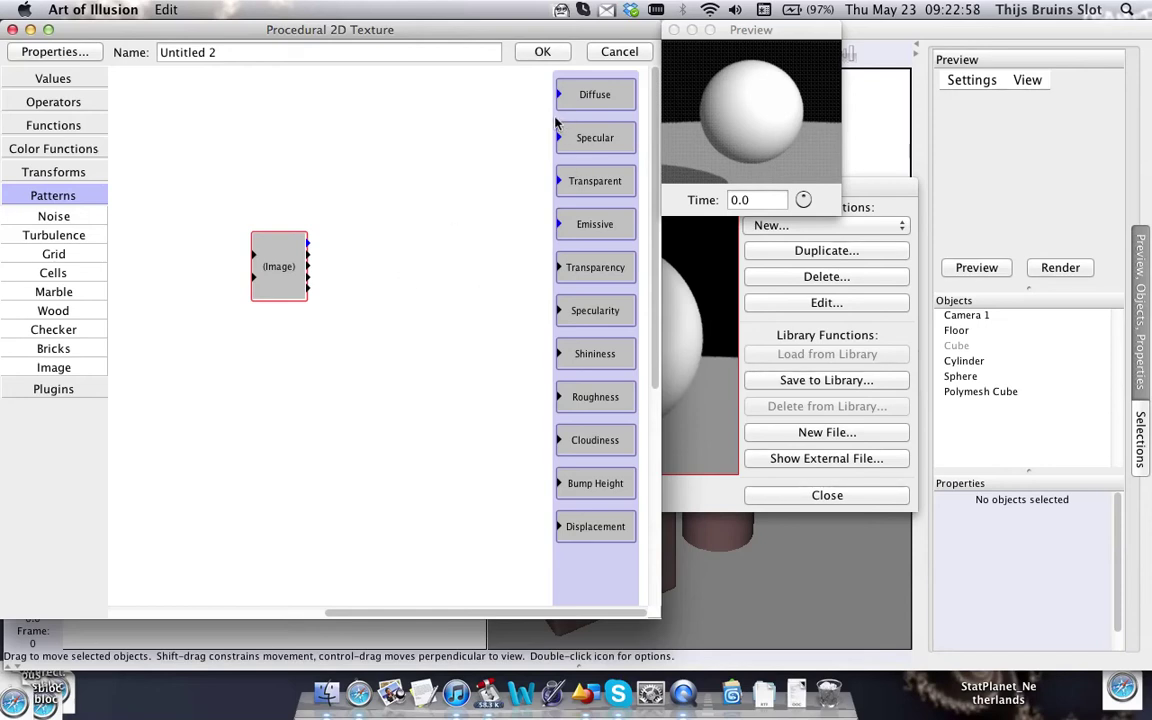
pyautogui.press('Delete')
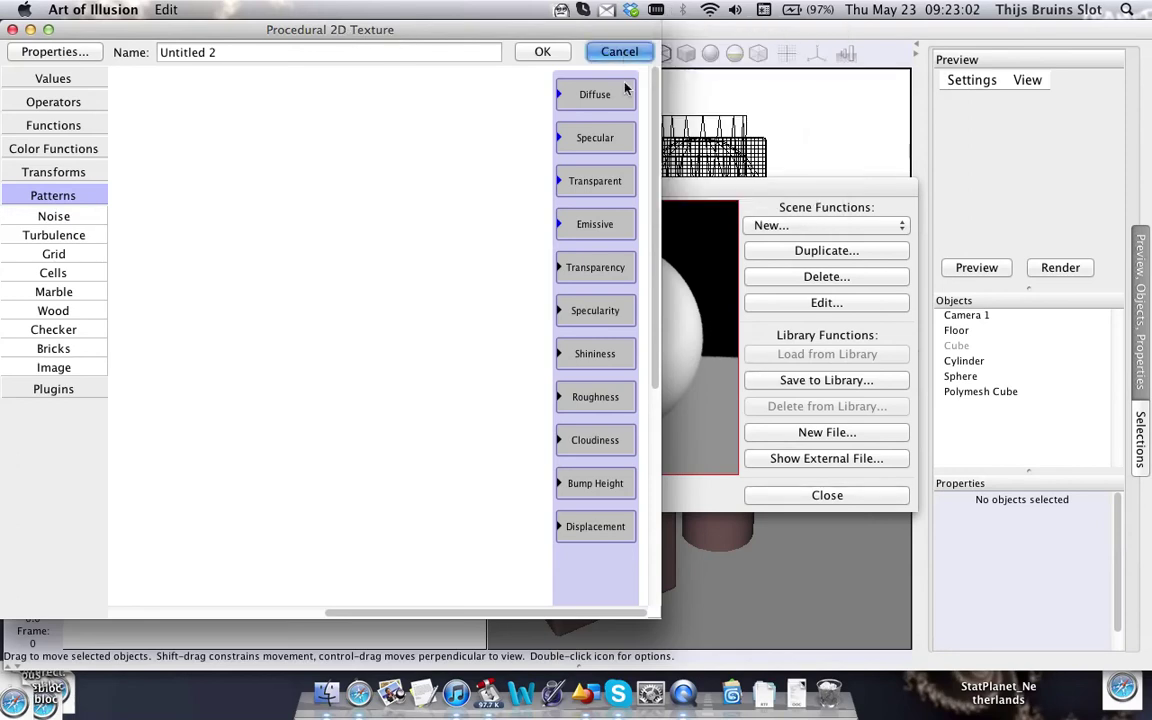
pyautogui.press('Return')
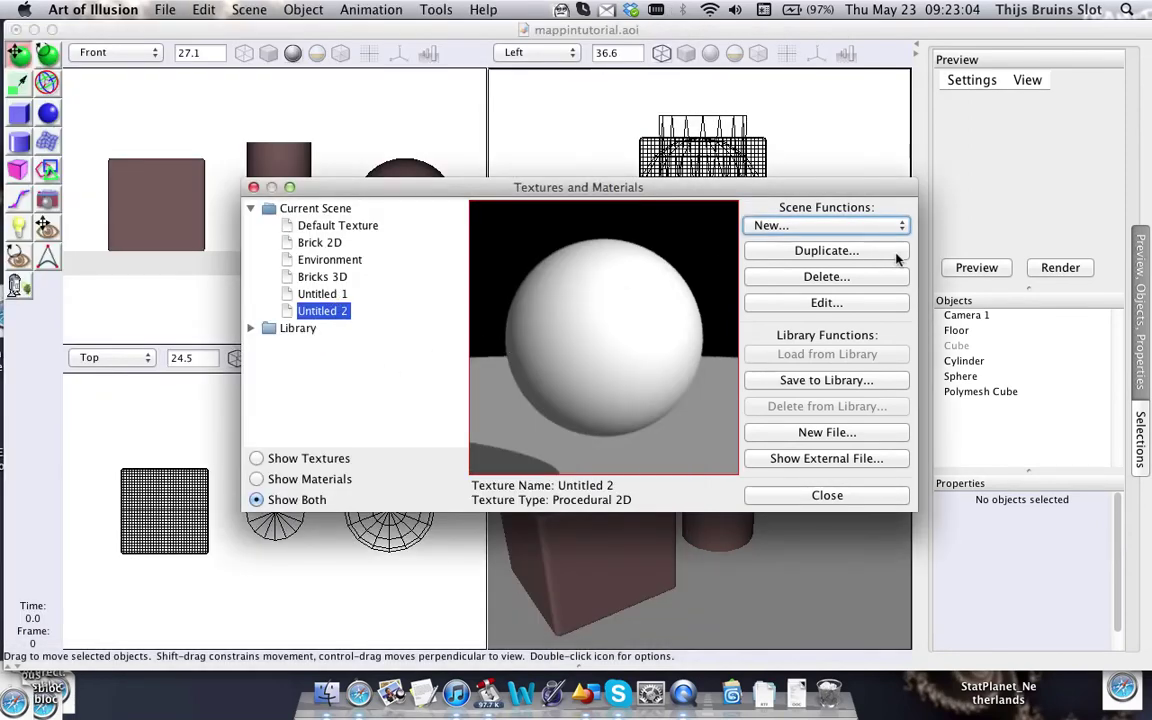
# Show the New texture-type list and move the Textures and Materials window up.
pyautogui.click(880, 226)
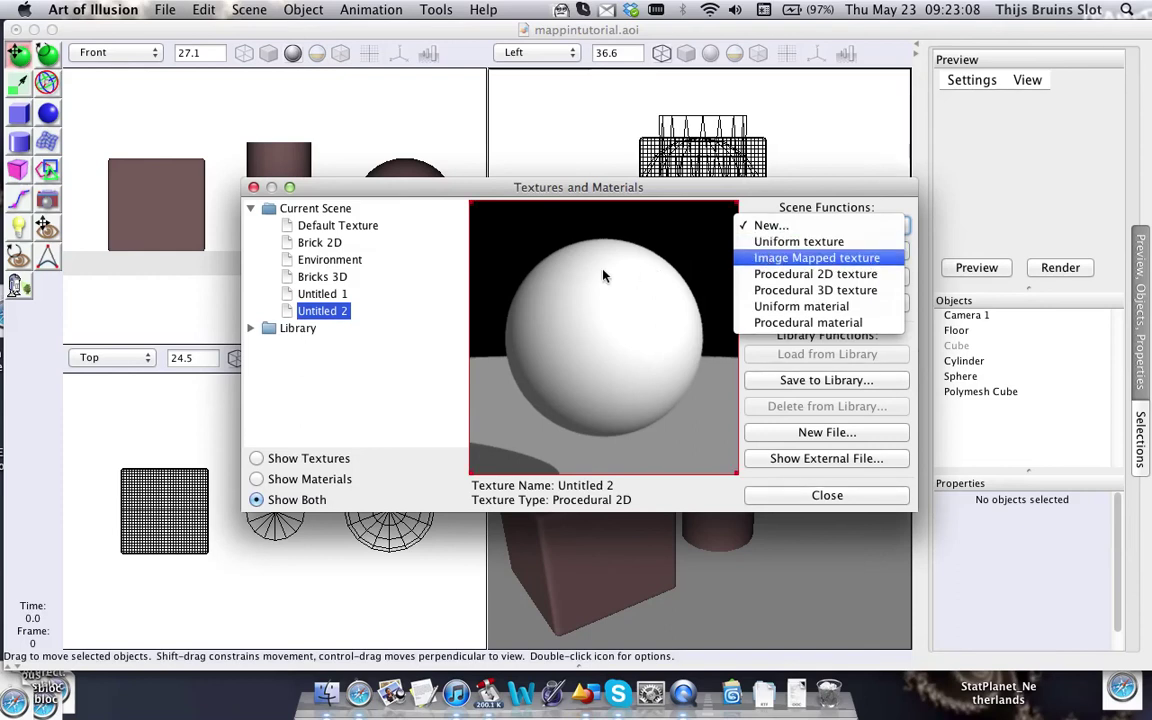
pyautogui.moveTo(340, 190); pyautogui.dragTo(353, 135)
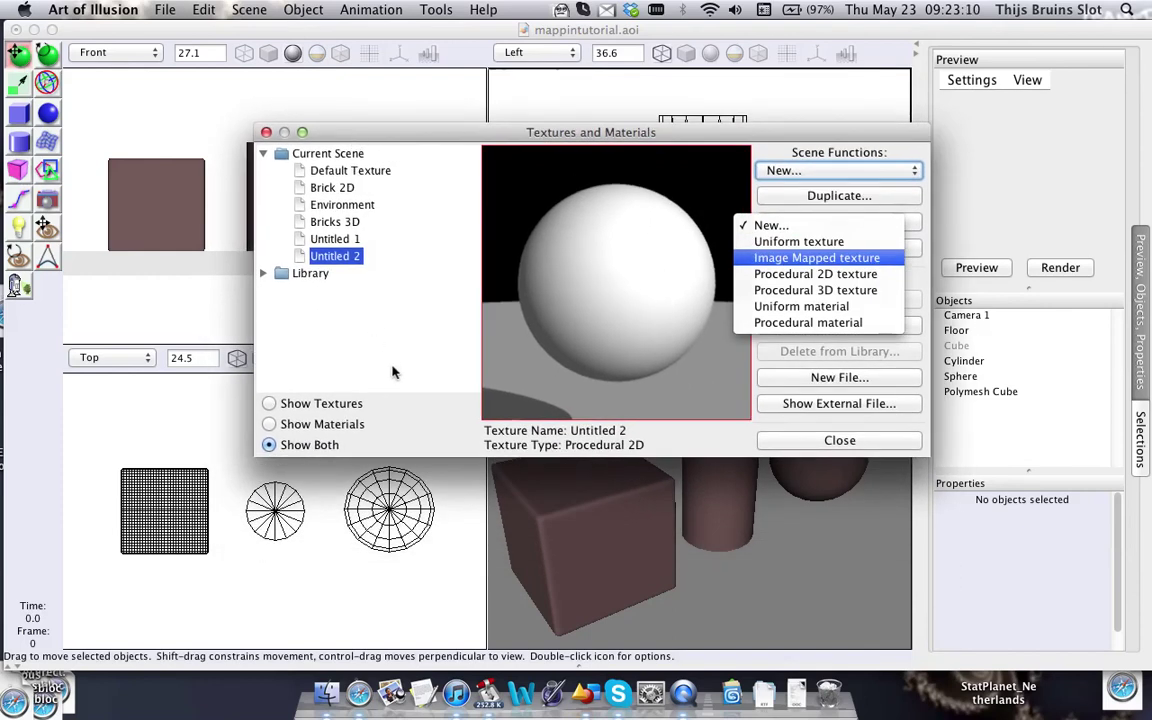